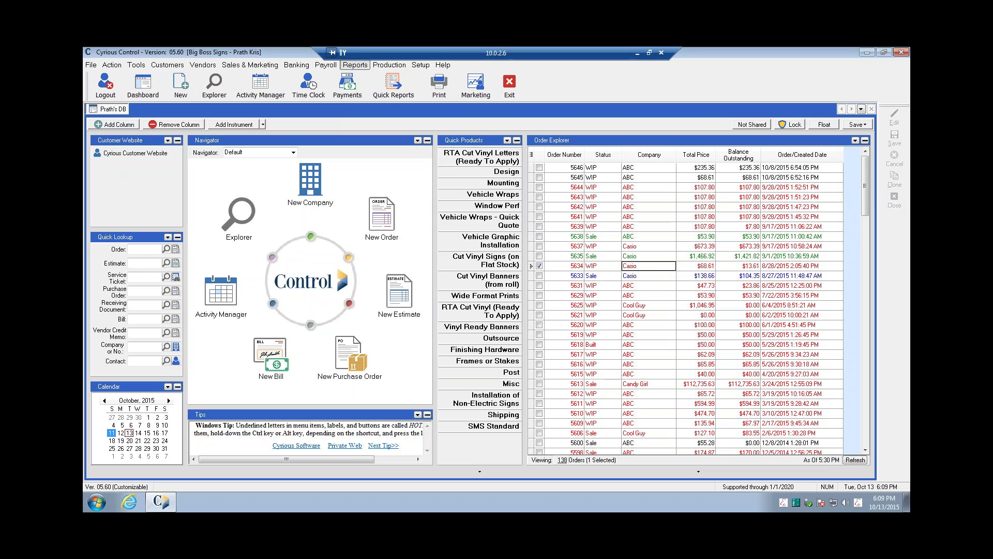
- Look over the report categories available for the whole system, including the Parts & Inventory reports
left_click(355, 64)
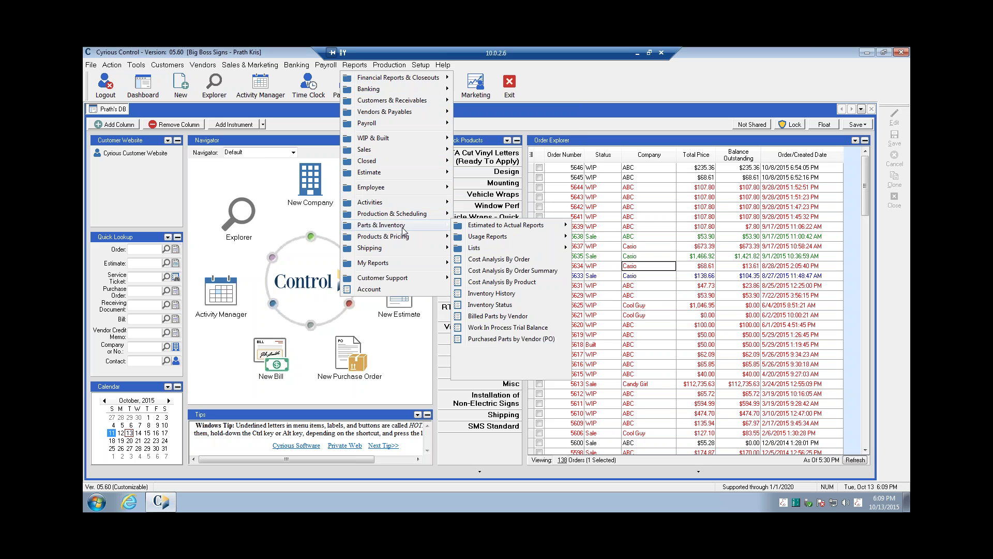
mouse_move(387, 253)
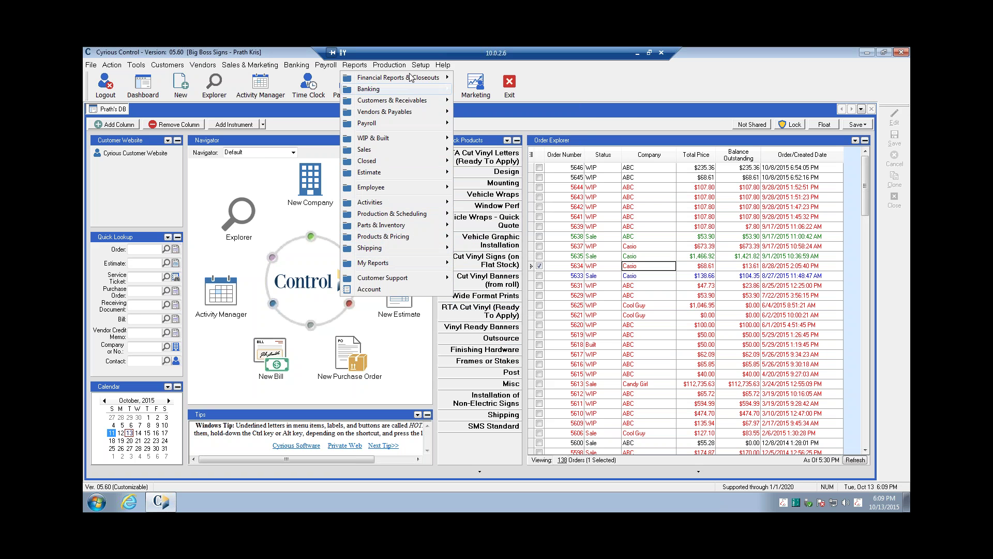
left_click(496, 124)
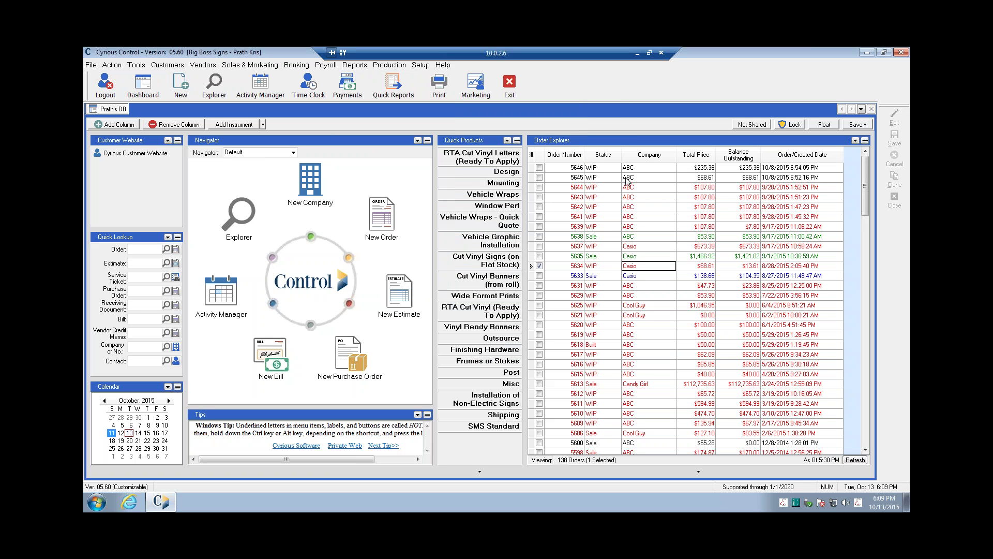
- Open the newest WIP order for company ABC and view the list of reports that can be printed from it
double_click(579, 172)
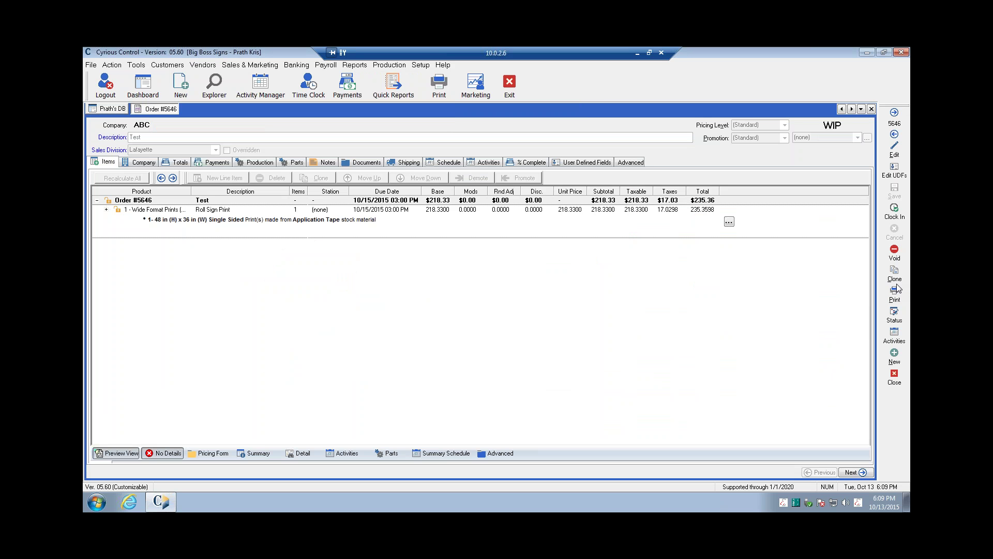
left_click(906, 295)
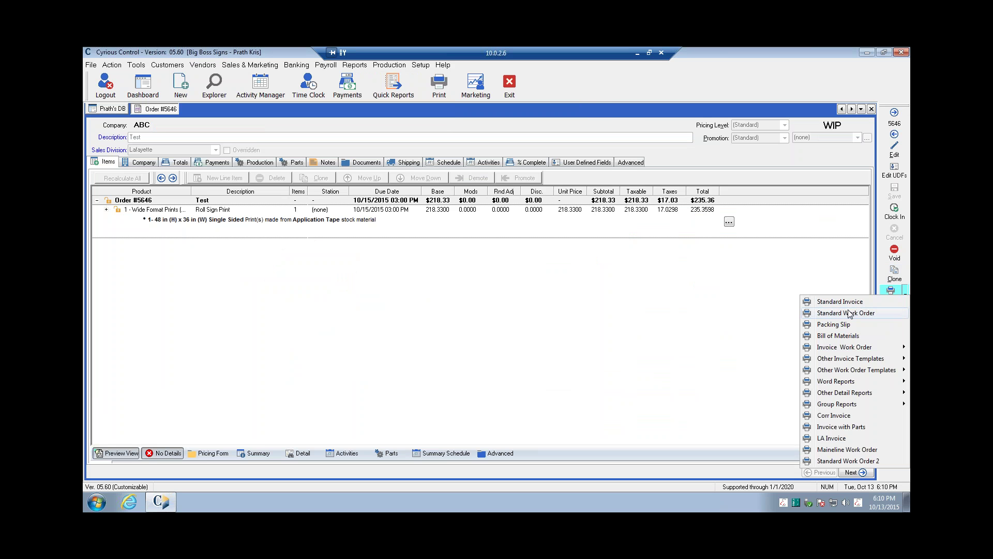
left_click(532, 130)
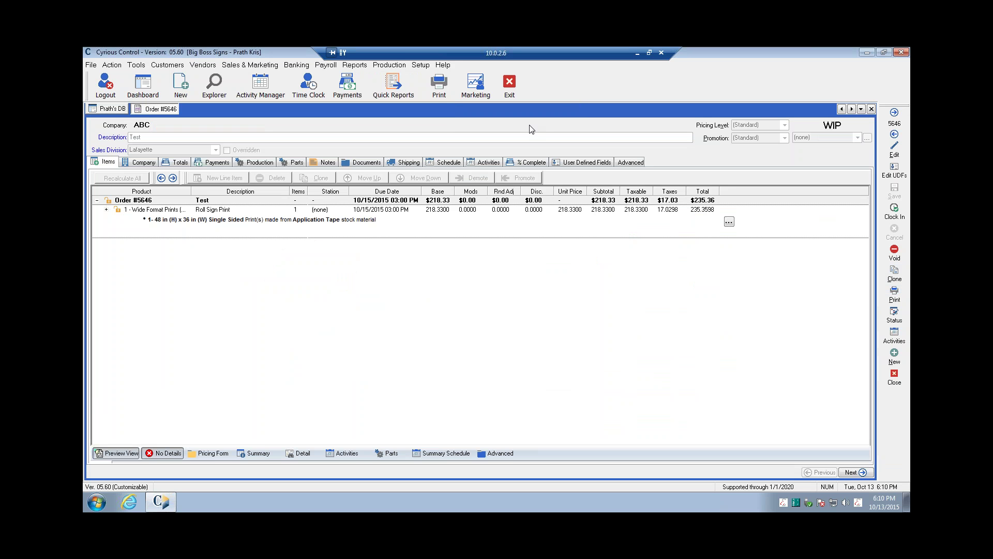
- In Reporting Setup, expand the Quick Reports and Main Toolbar groups and check them against the main toolbar's print list
left_click(421, 66)
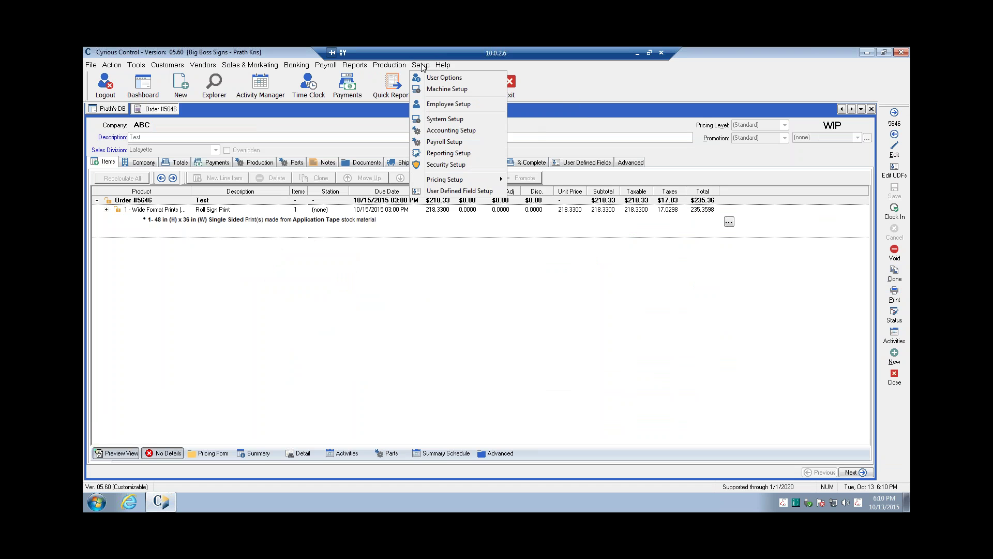
left_click(448, 153)
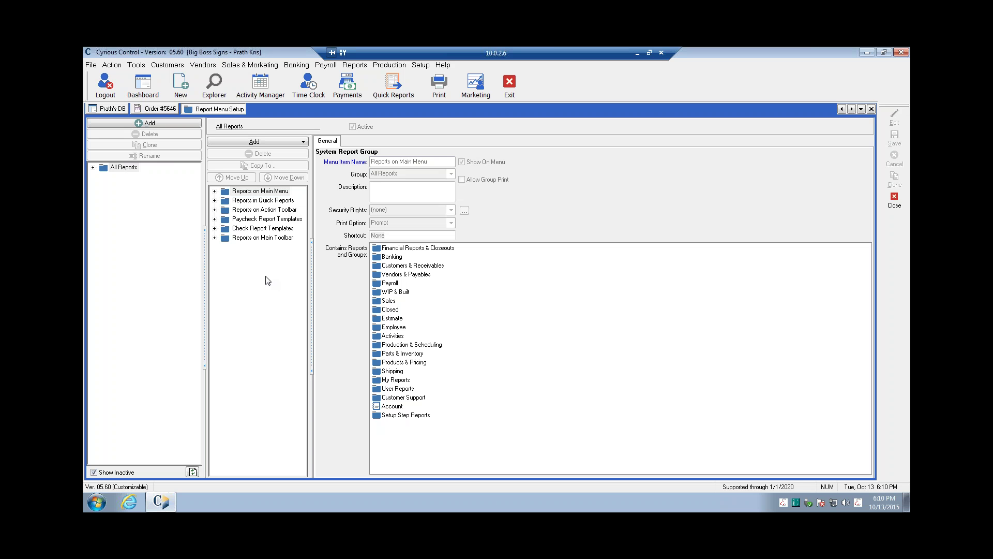
left_click(215, 201)
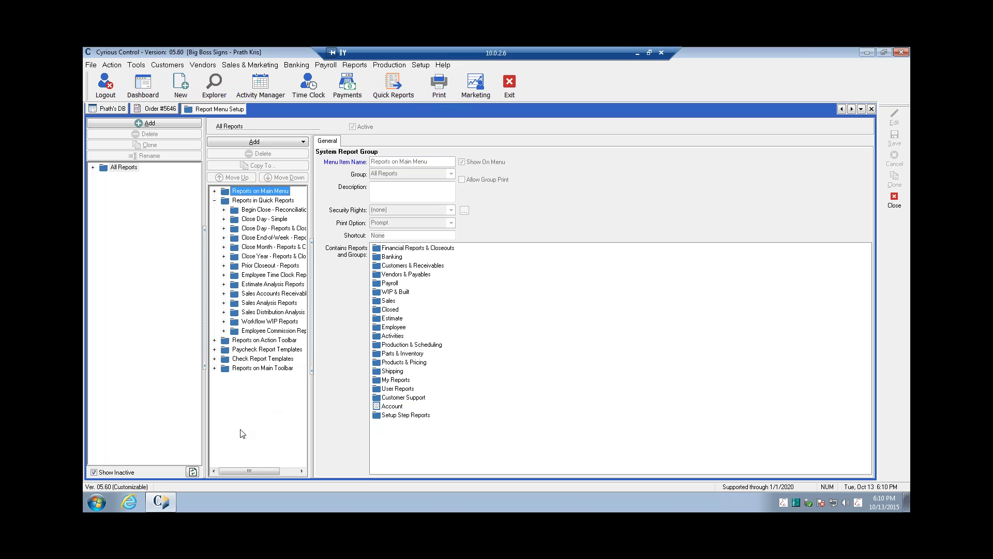
left_click(214, 368)
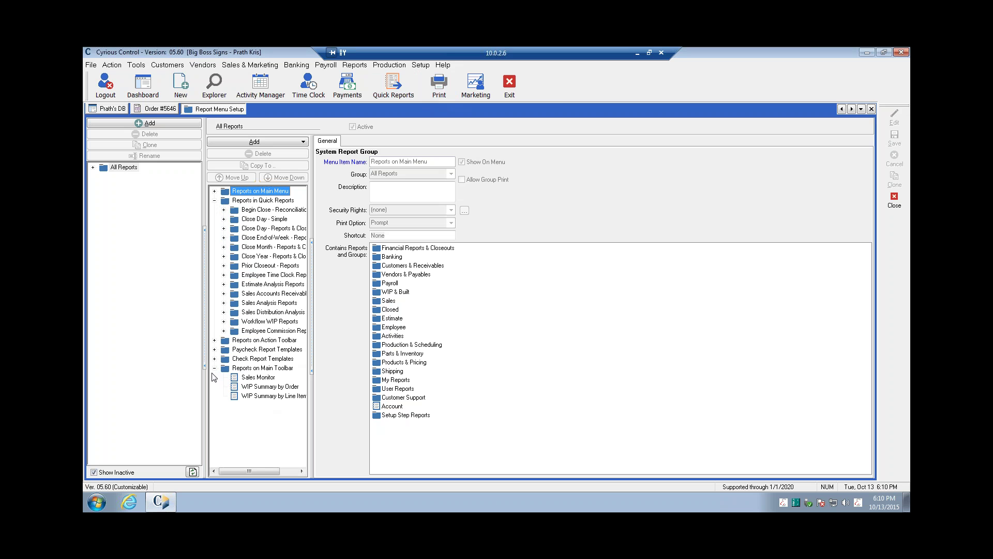
left_click(455, 86)
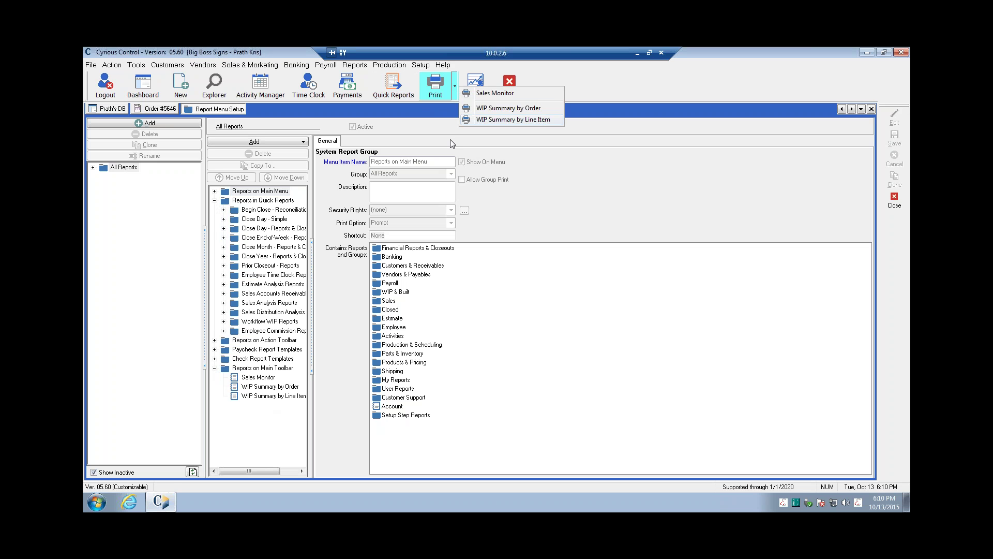
left_click(314, 294)
- Collapse the Main Toolbar and Quick Reports groups, then expand Reports on Action Toolbar in a slightly widened tree
left_click(214, 368)
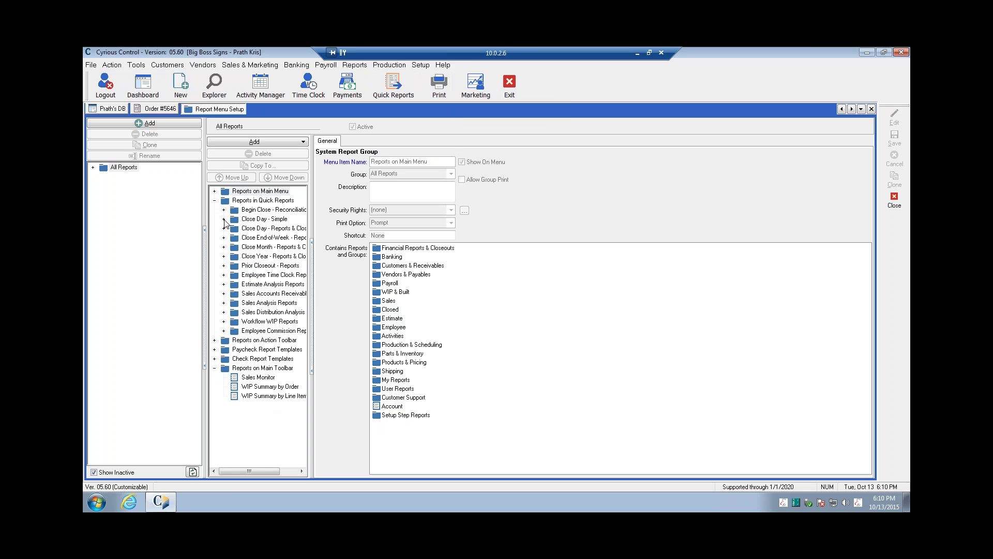
left_click(214, 201)
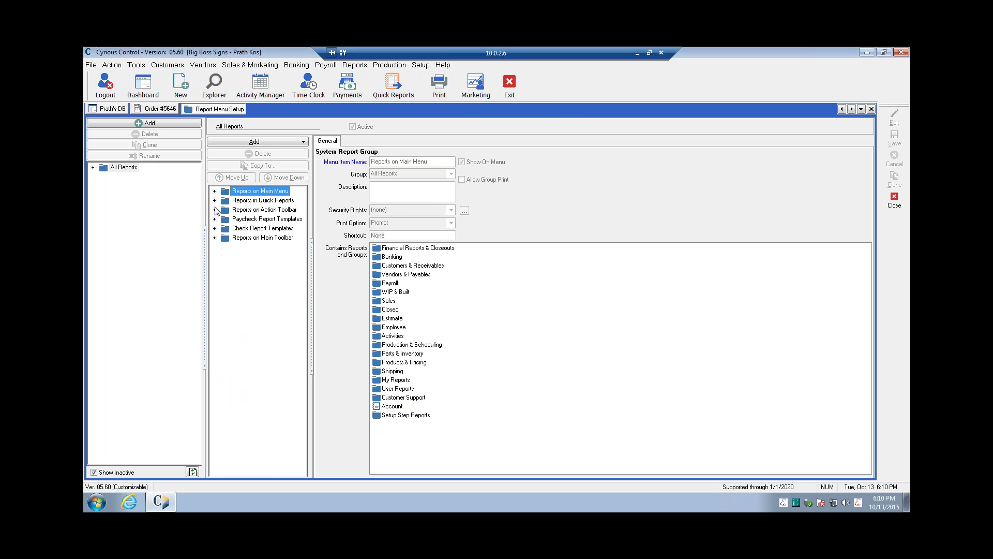
left_click(215, 209)
left_click_drag(313, 268, 332, 268)
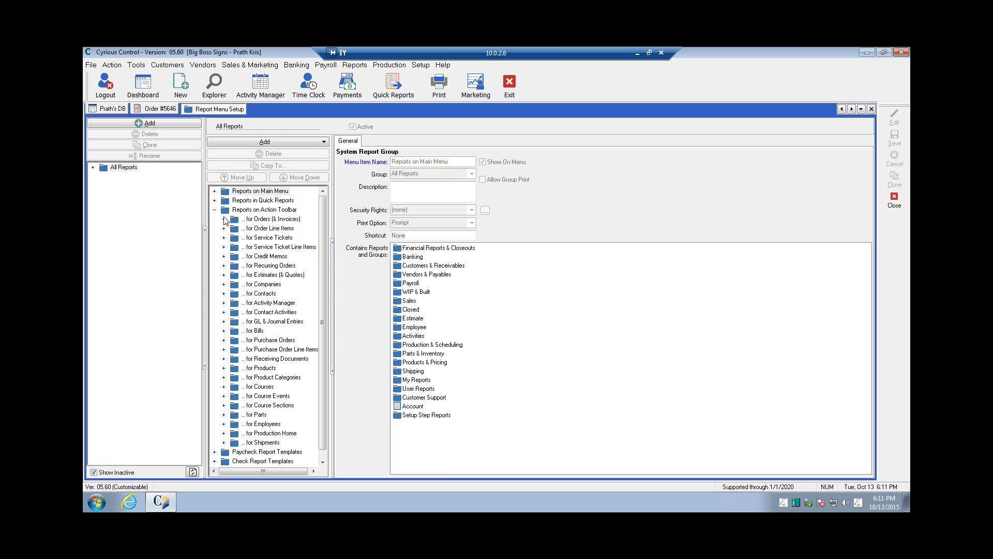
- Examine the report criteria and print options of the Standard Invoice from the open ABC order without printing it
left_click(160, 108)
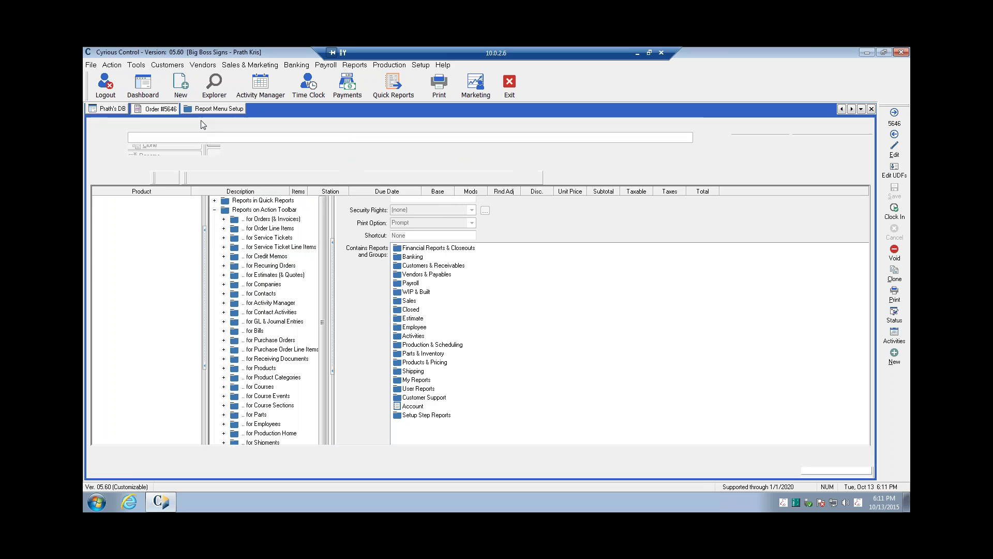
left_click(907, 296)
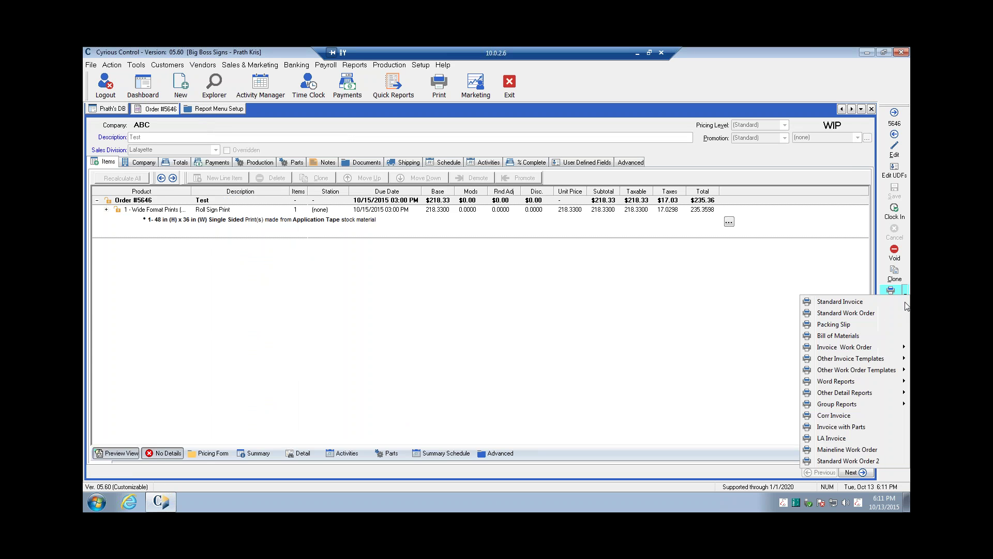
left_click(853, 303)
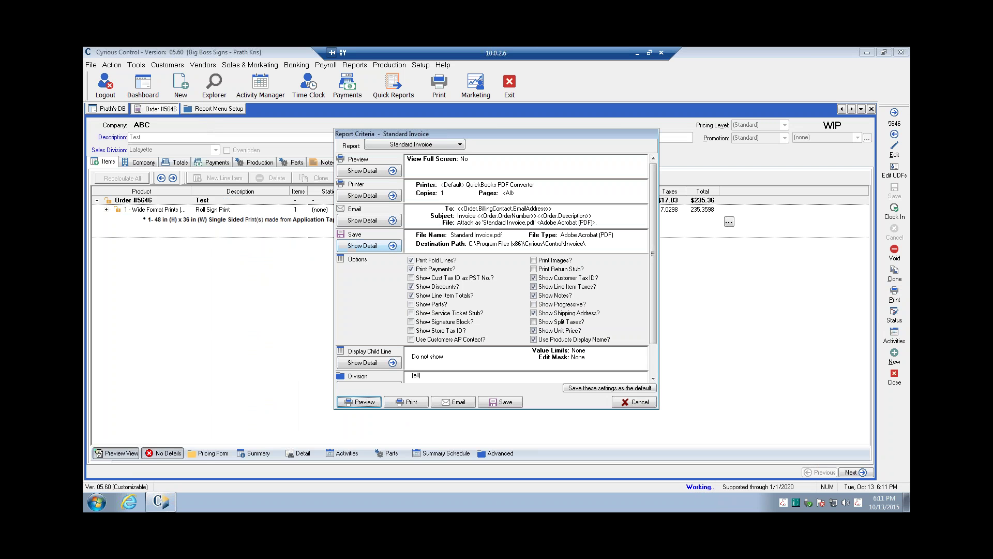
left_click_drag(653, 279, 653, 317)
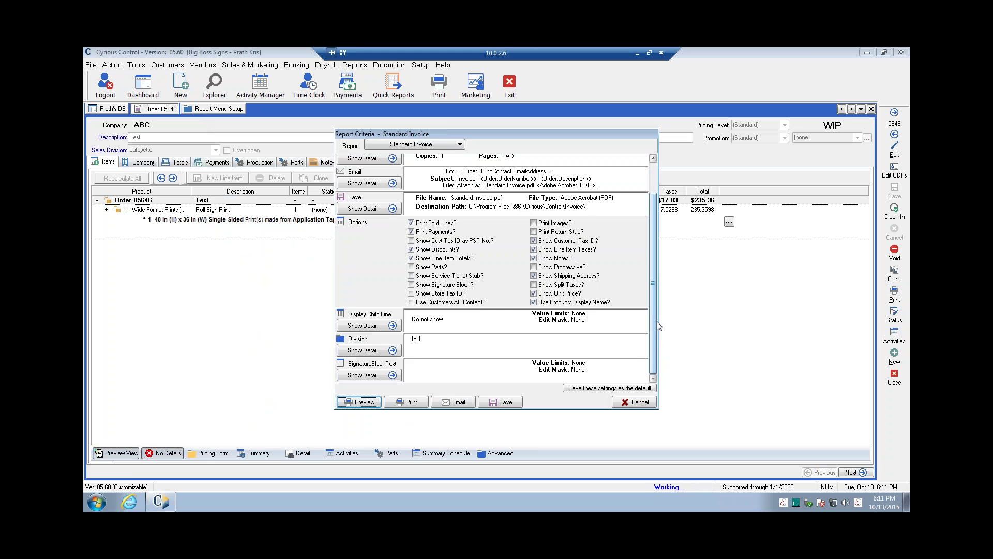
scroll(655, 335, "up", 1)
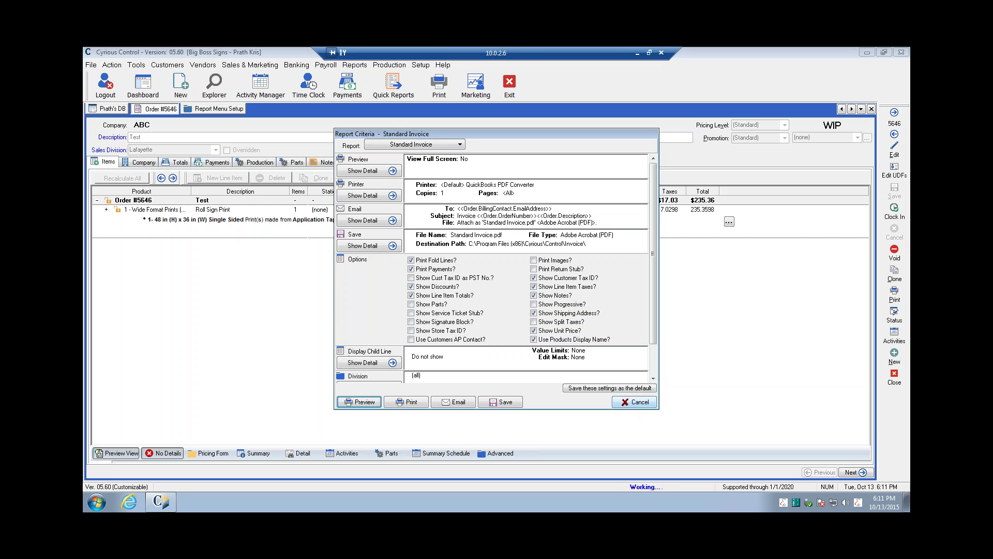
left_click(635, 401)
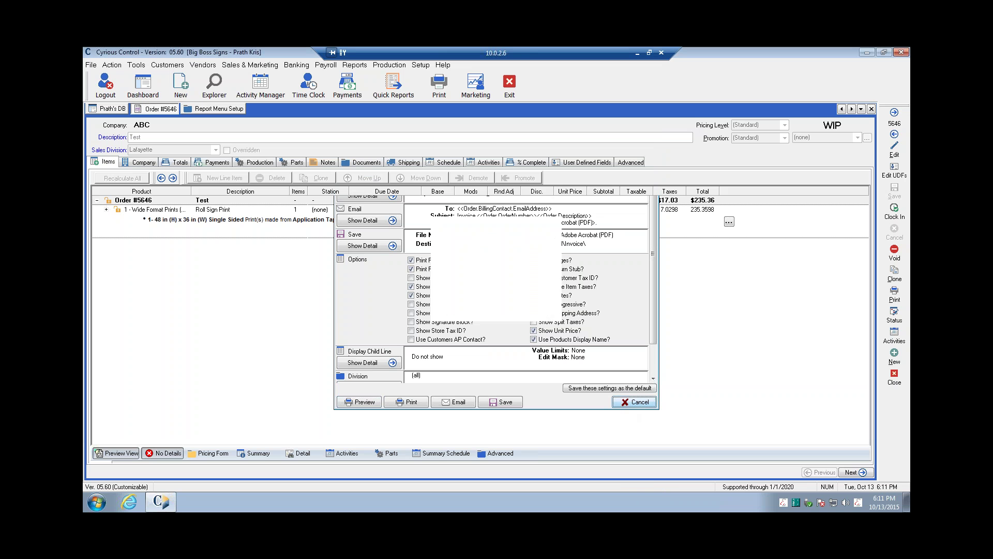
- Back in Report Menu Setup, expand the Orders (& Invoices) group and select the Standard Invoice report
left_click(214, 110)
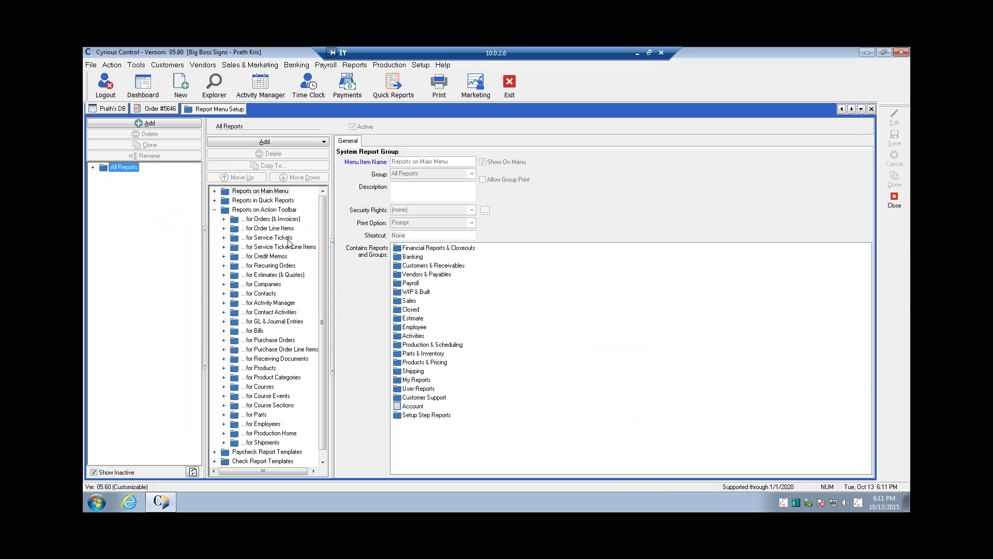
left_click(224, 219)
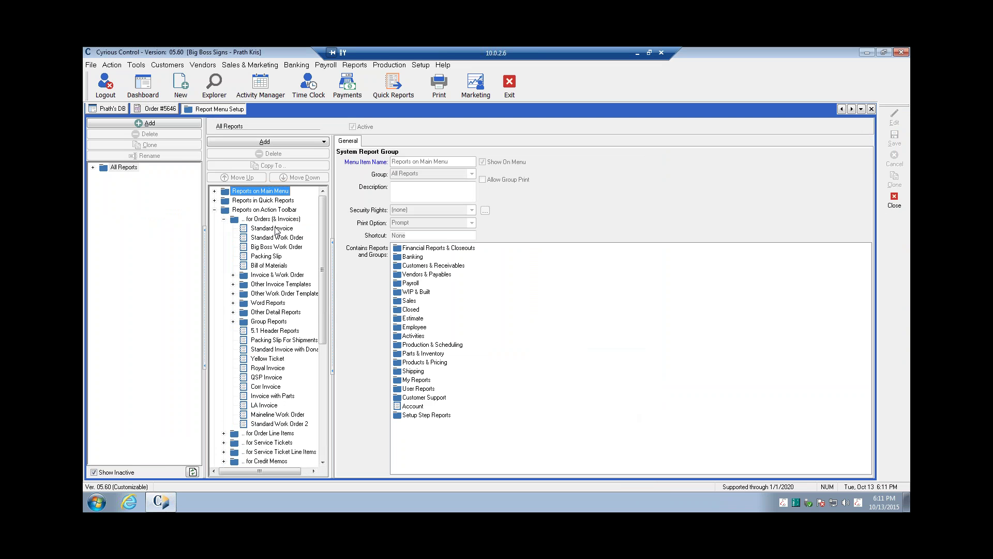
left_click(224, 219)
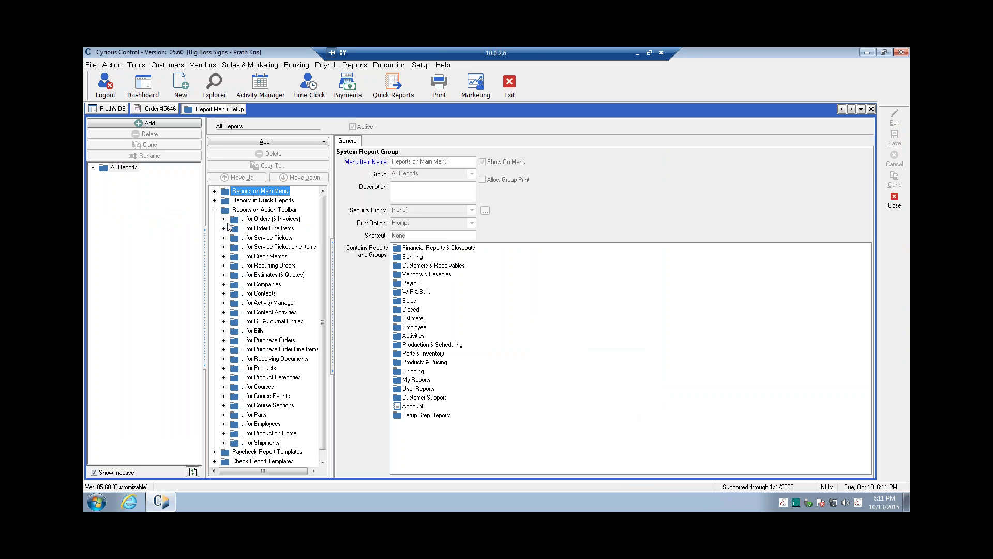
left_click(224, 219)
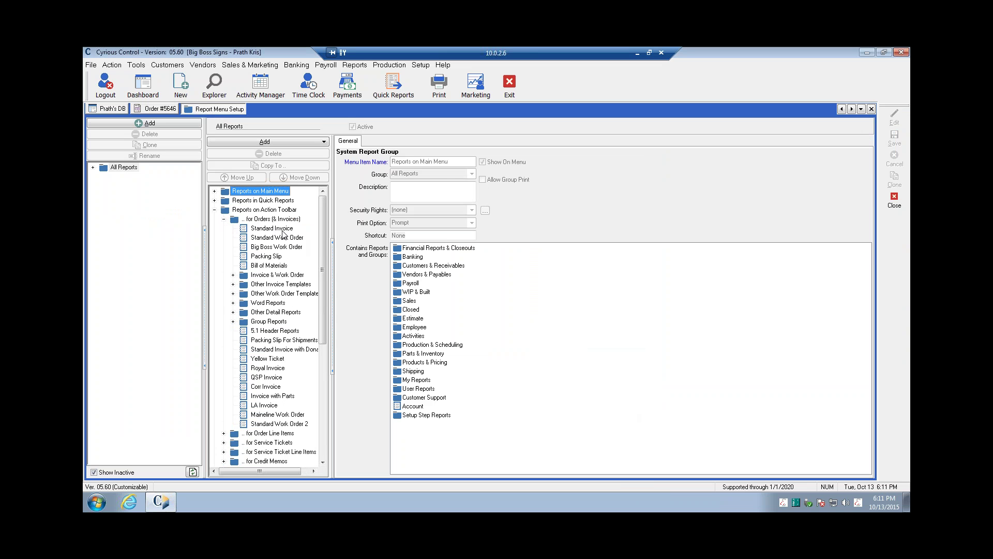
left_click(283, 230)
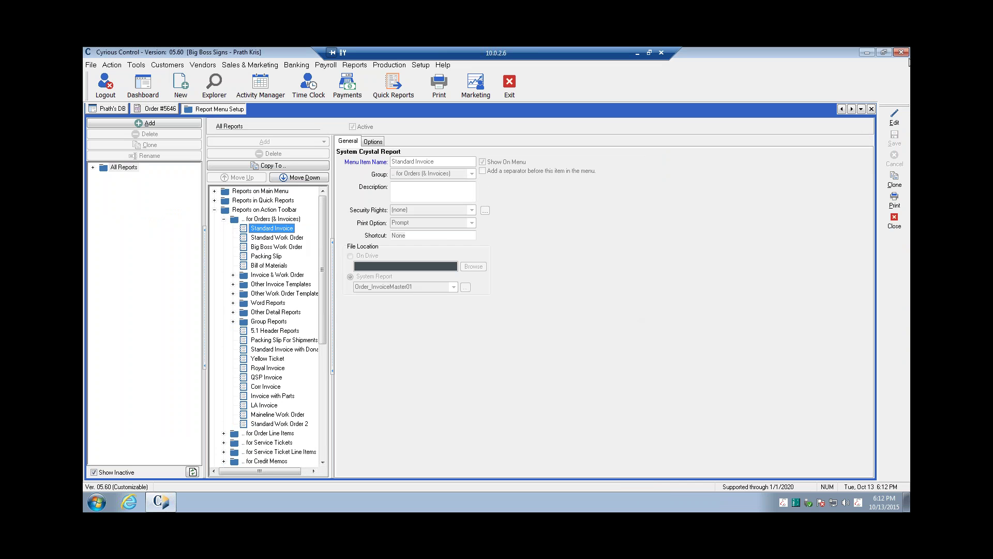
left_click(892, 120)
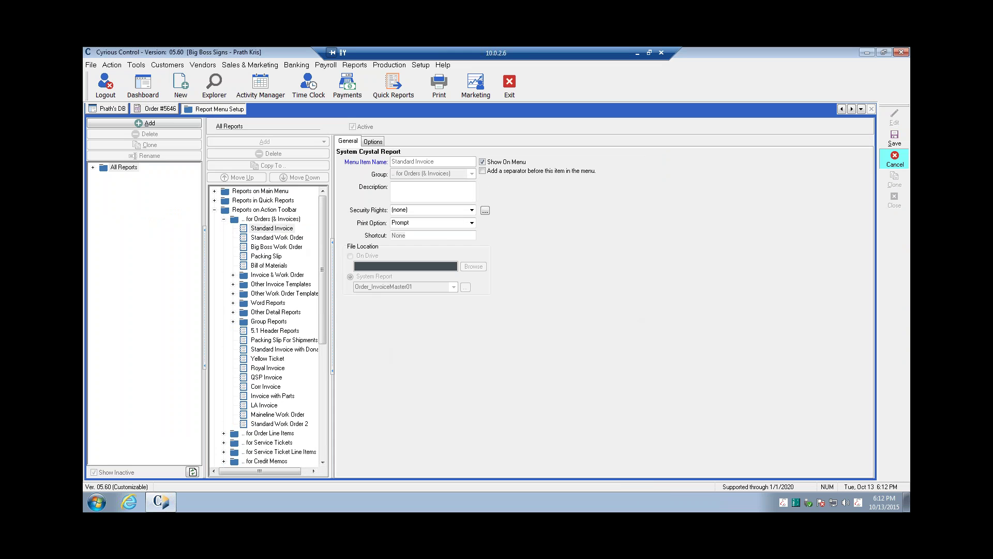
left_click(894, 157)
left_click(523, 288)
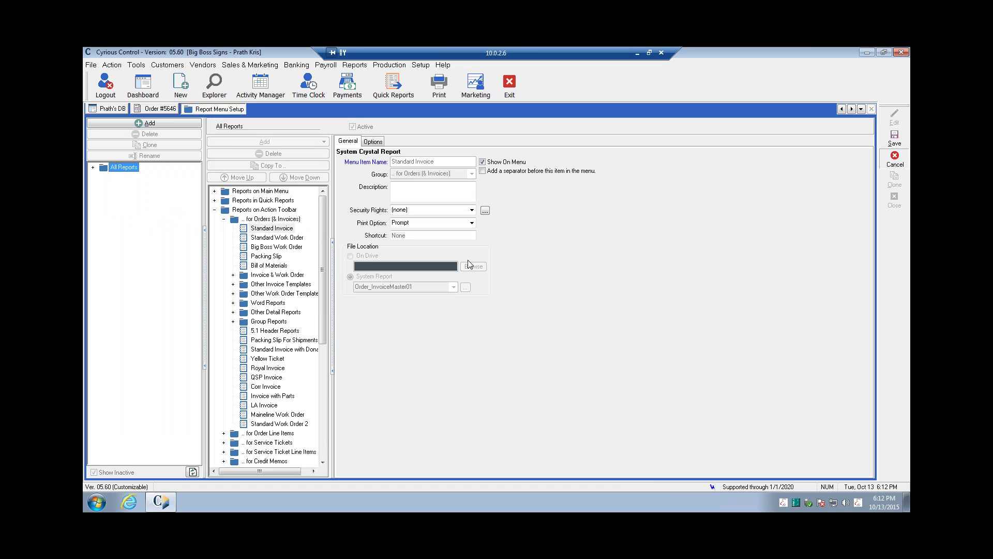
key("ctrl+s")
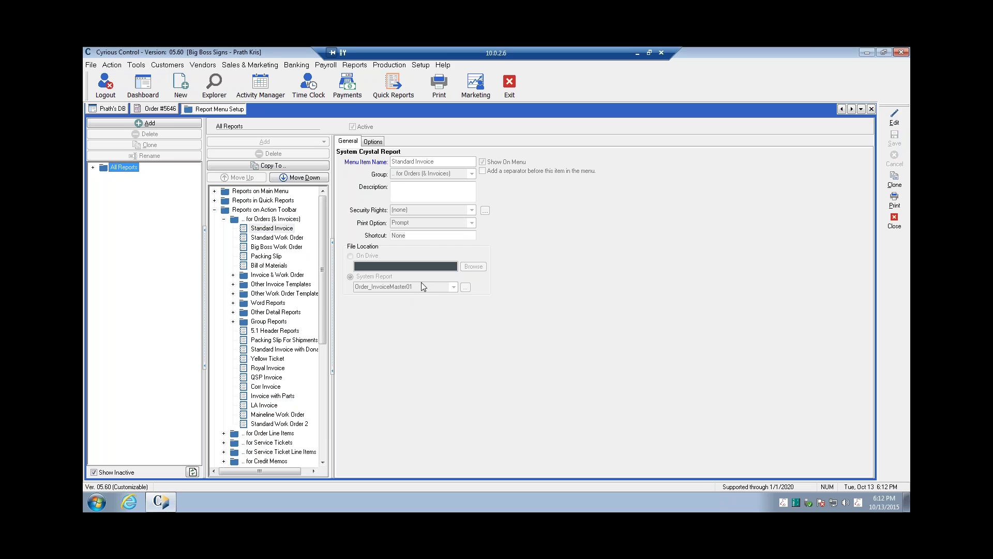
- Put the Standard Invoice menu item into edit mode with its general settings displayed
left_click(370, 142)
left_click(895, 117)
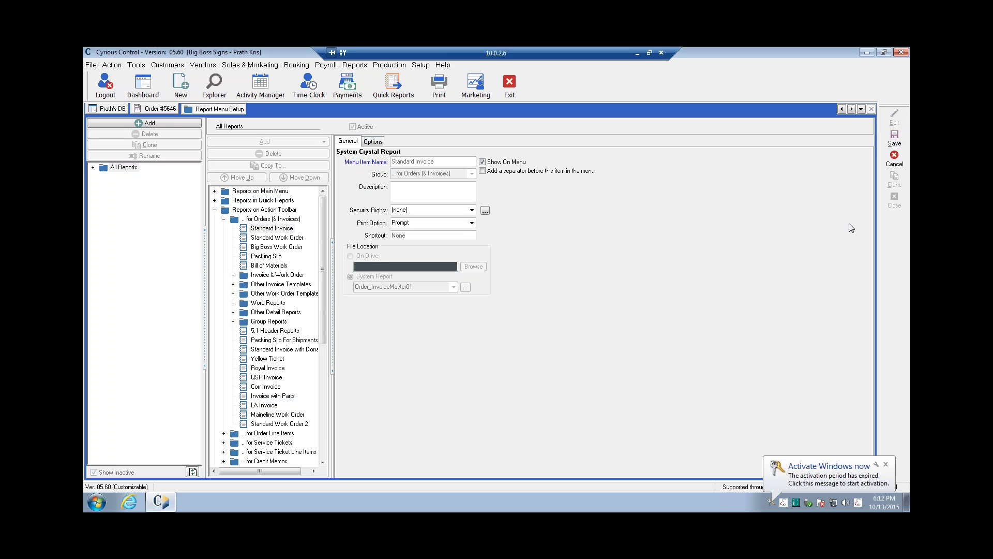
left_click(406, 195)
- Browse the security rights that can be assigned to the Standard Invoice, keeping the setting at (none)
left_click(471, 210)
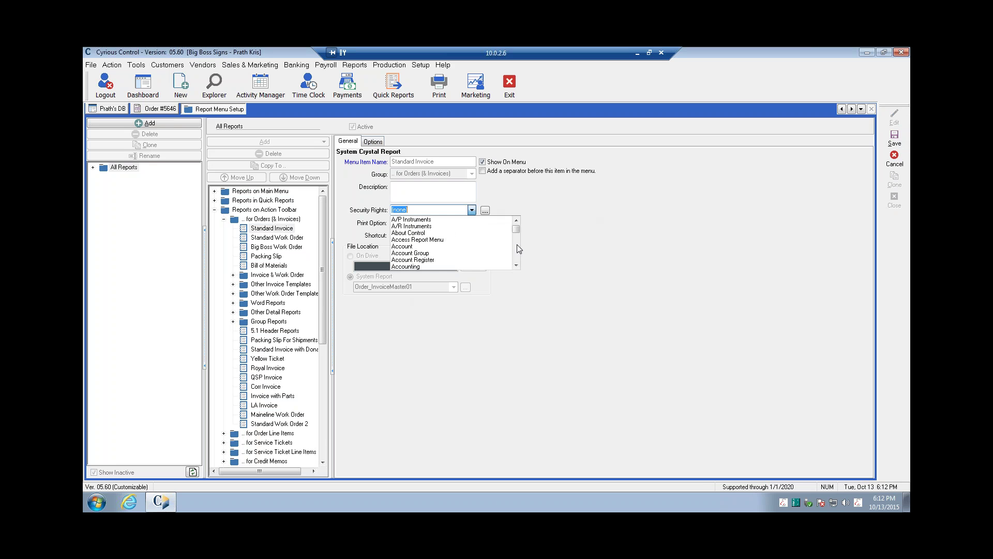
scroll(517, 244, "down", 5)
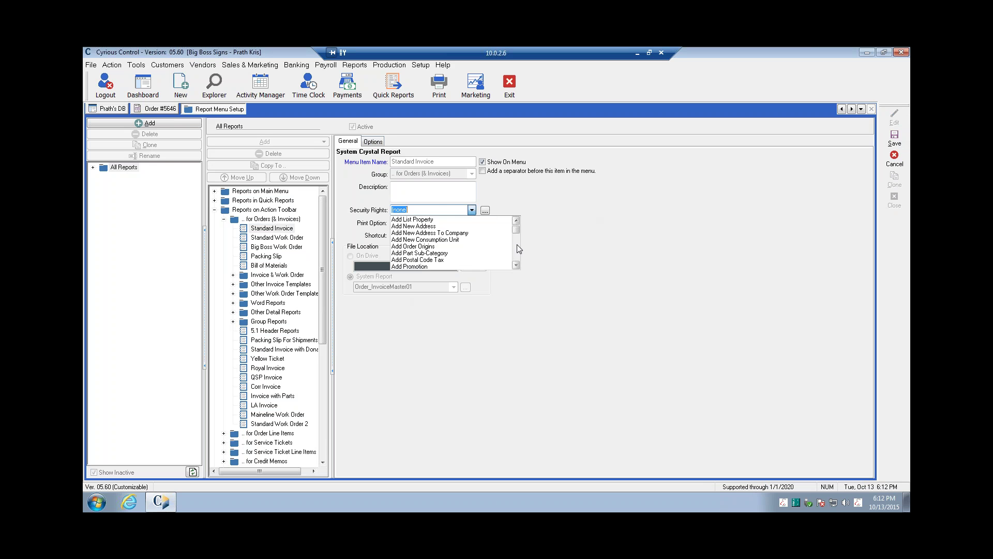
scroll(517, 244, "down", 2)
left_click(516, 222)
left_click(516, 222)
left_click(517, 222)
left_click(516, 222)
left_click(516, 221)
left_click(516, 222)
left_click(516, 222)
left_click(516, 222)
left_click(516, 222)
left_click(516, 222)
left_click(517, 222)
left_click(517, 222)
left_click(539, 196)
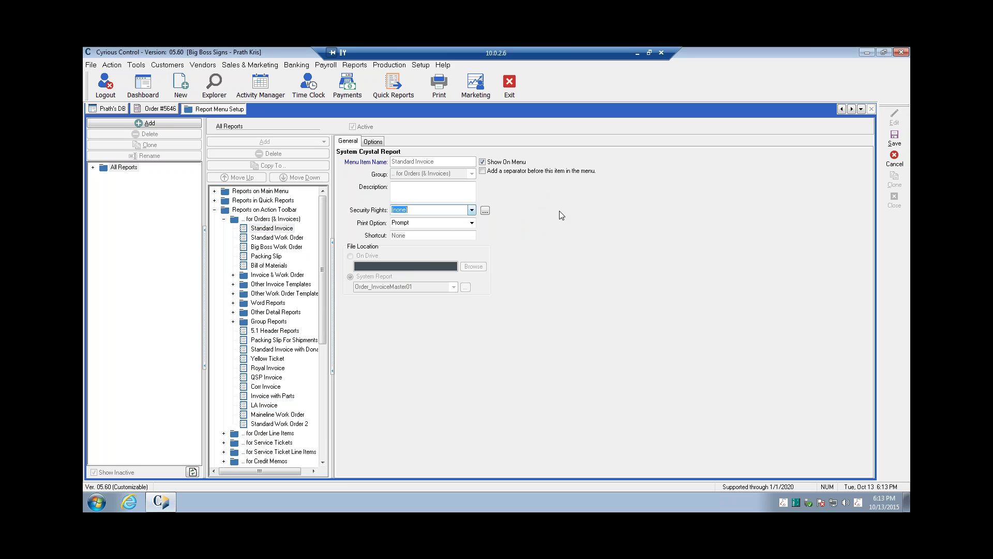
- Review the Standard Invoice's print option choices, keep Prompt, and display the report's default options
left_click(472, 224)
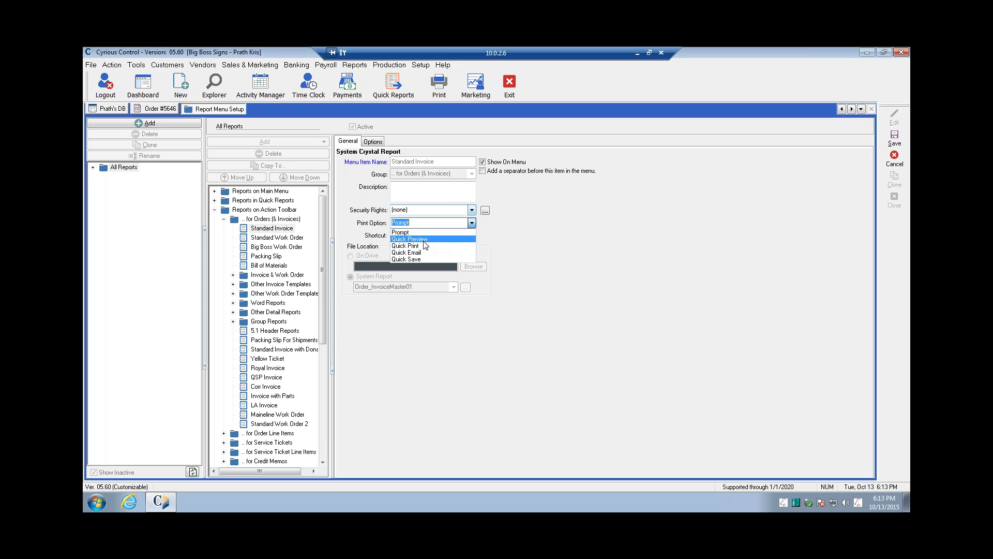
left_click(559, 244)
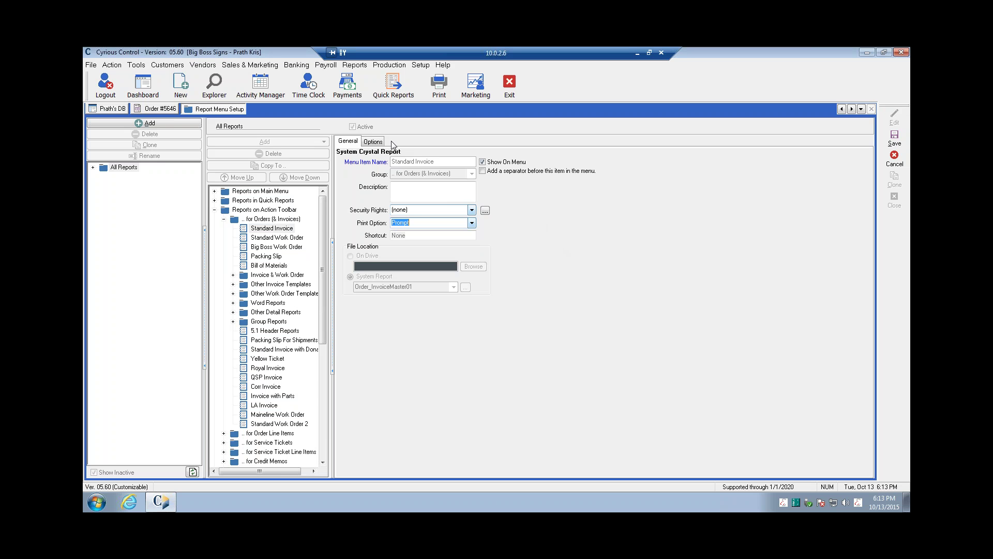
left_click(368, 144)
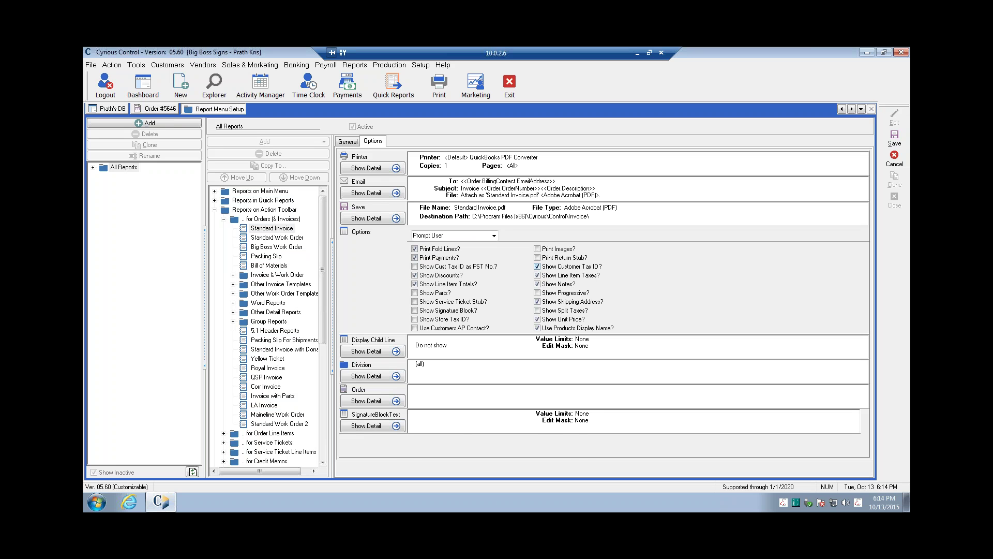
- Display the Standard Invoice's printer details, then view the system printer types in Machine Setup
left_click(395, 169)
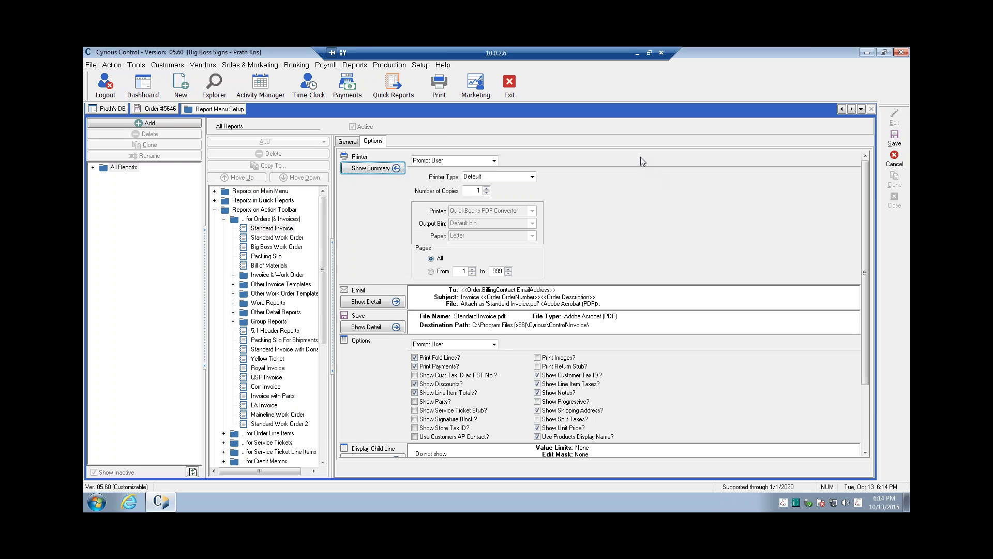
left_click(422, 66)
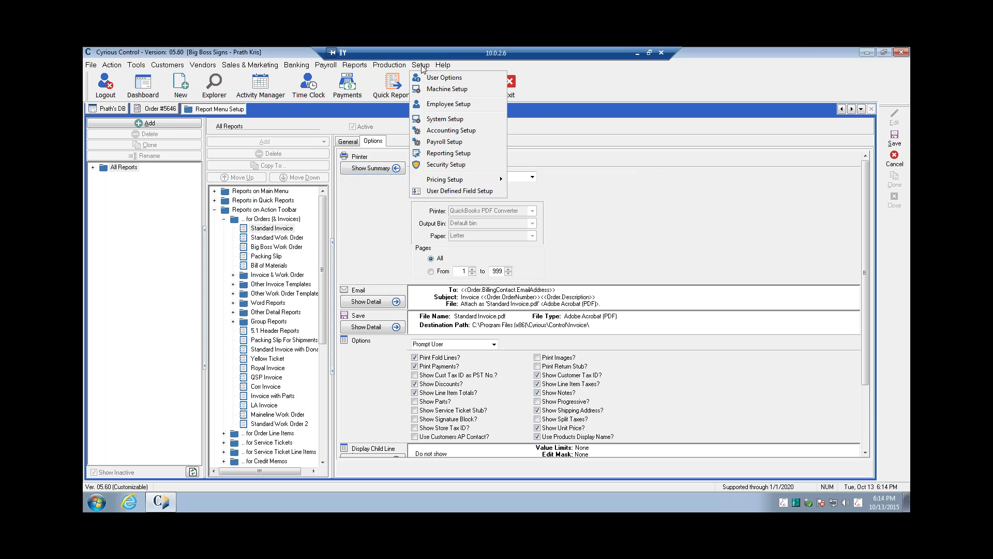
left_click(435, 91)
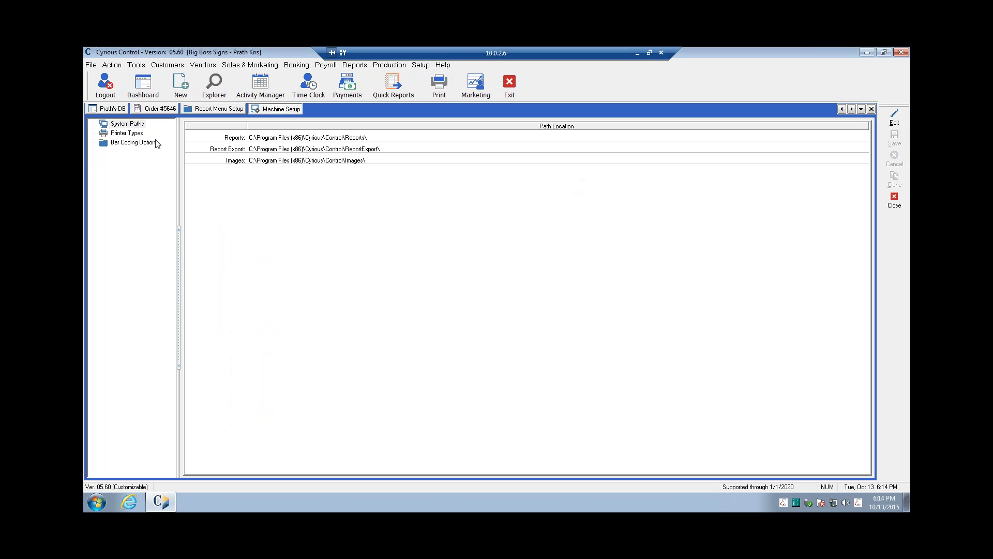
left_click(136, 136)
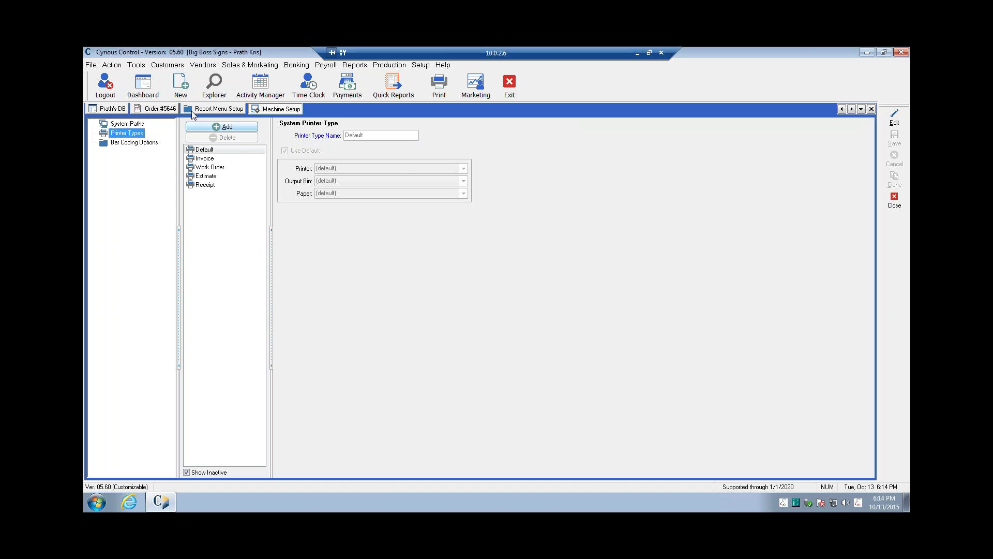
- Back in Report Menu Setup, review the printer's prompt choices, keep Prompt User, and return the printer section to its summary
left_click(202, 114)
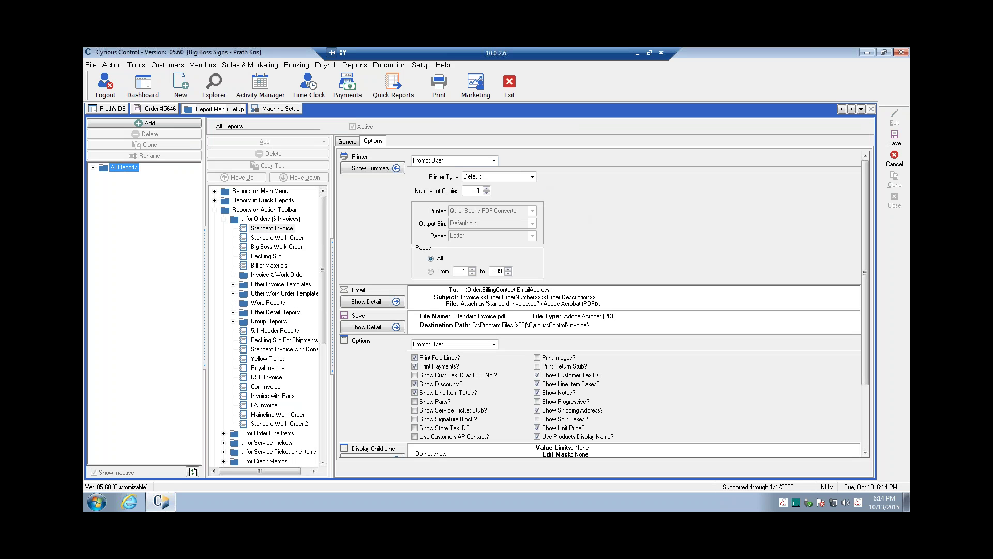
left_click(495, 161)
left_click(495, 160)
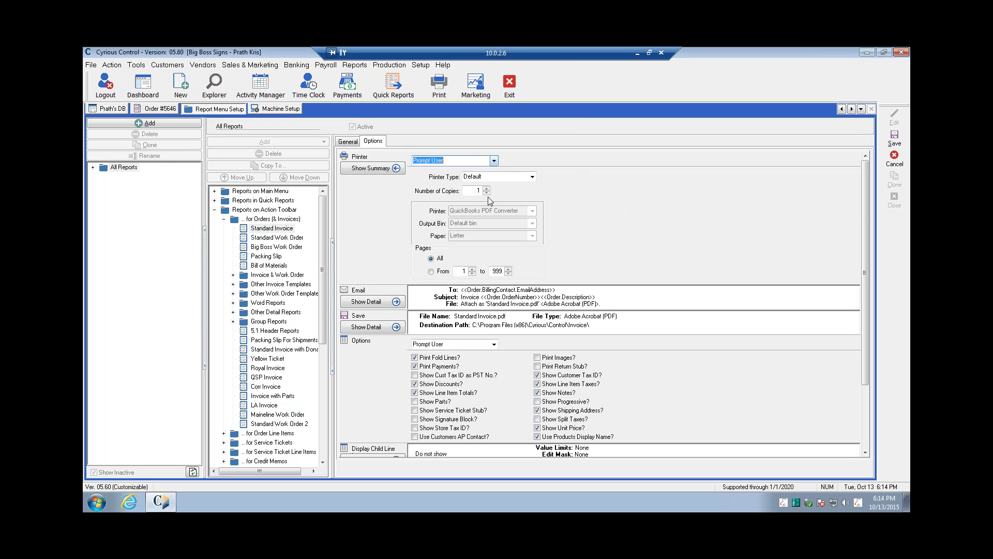
left_click(392, 169)
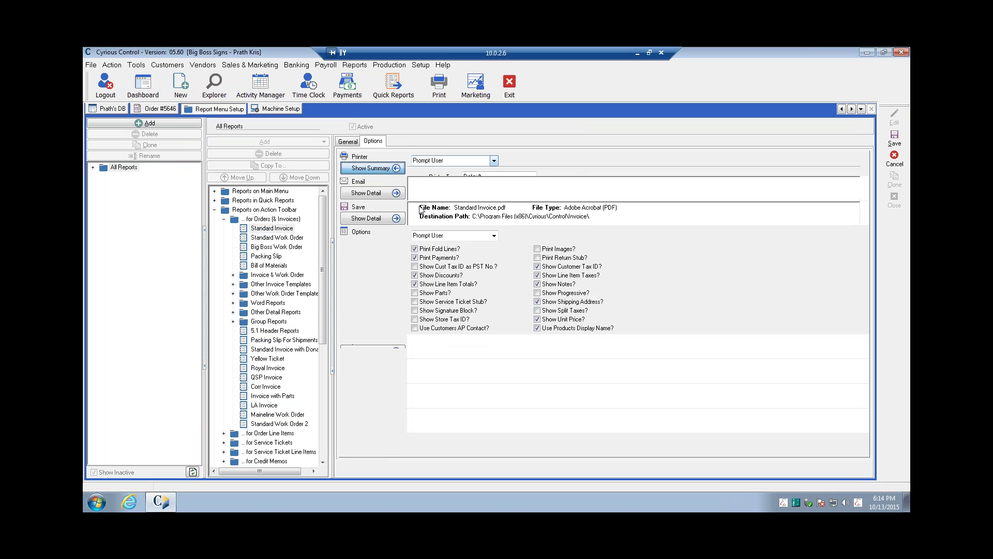
left_click(379, 169)
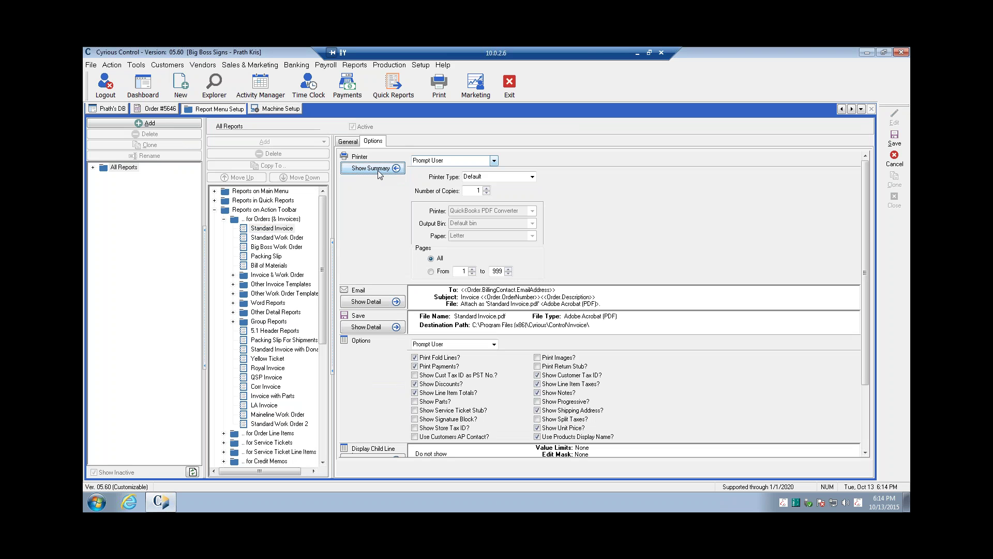
left_click(379, 168)
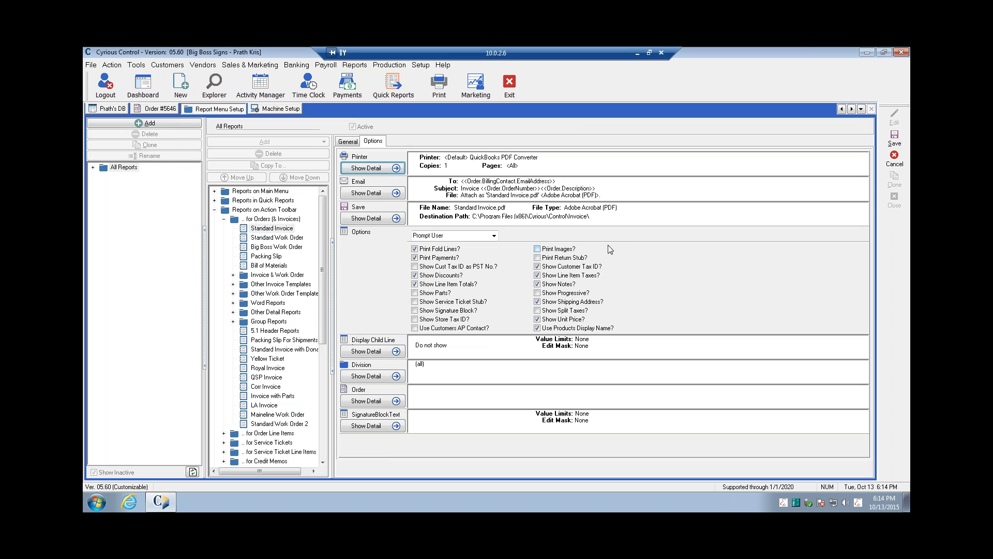
left_click(401, 195)
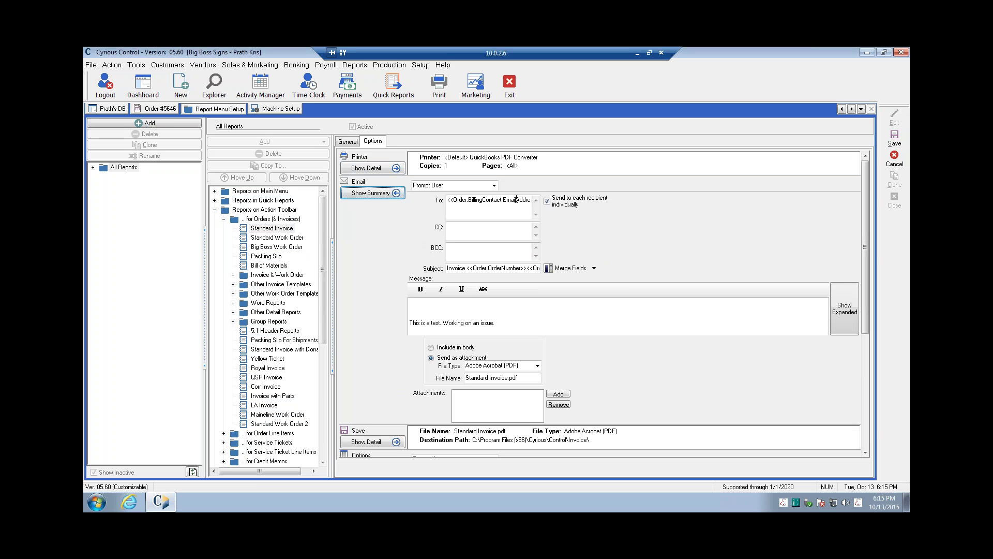
left_click(516, 211)
key("ctrl+a")
key("Delete")
left_click(528, 268)
key("End")
key("ctrl+a")
key("Delete")
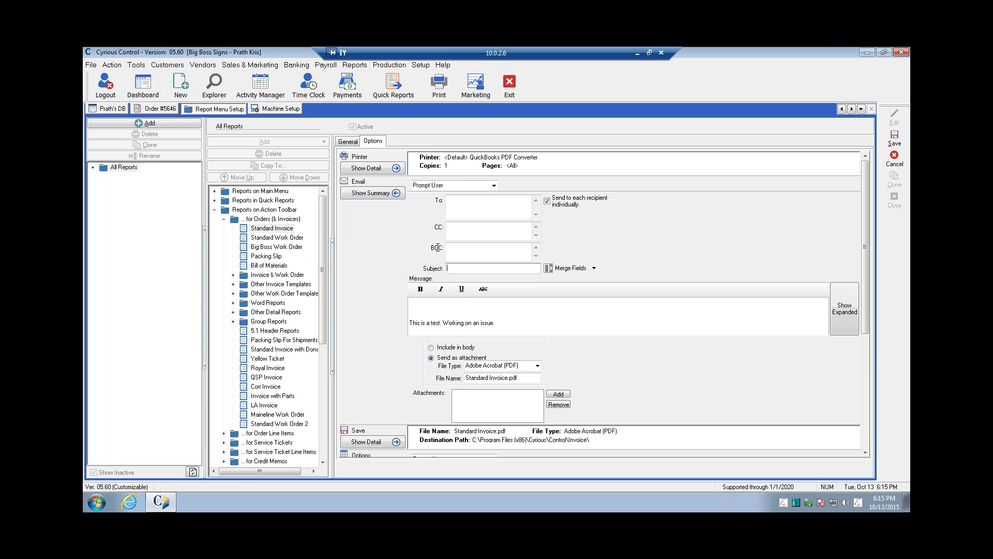
left_click(466, 215)
- Switch to Order #5646 and view the contact information of its company
left_click(173, 112)
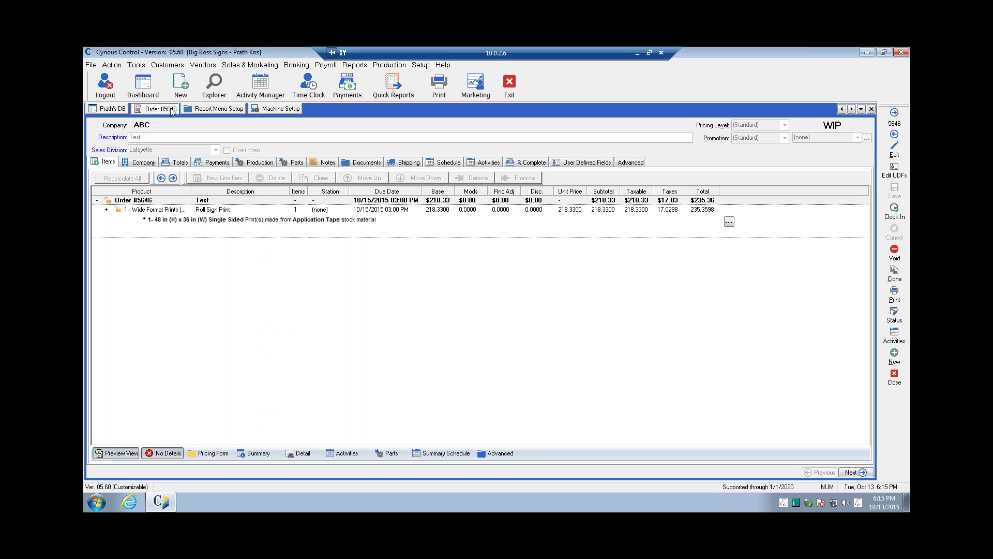
left_click(167, 165)
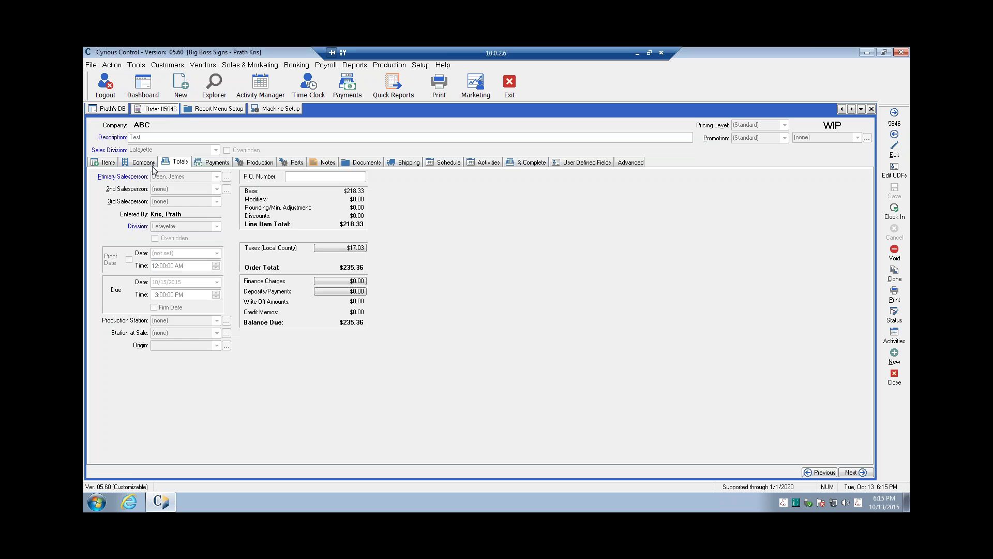
left_click(141, 162)
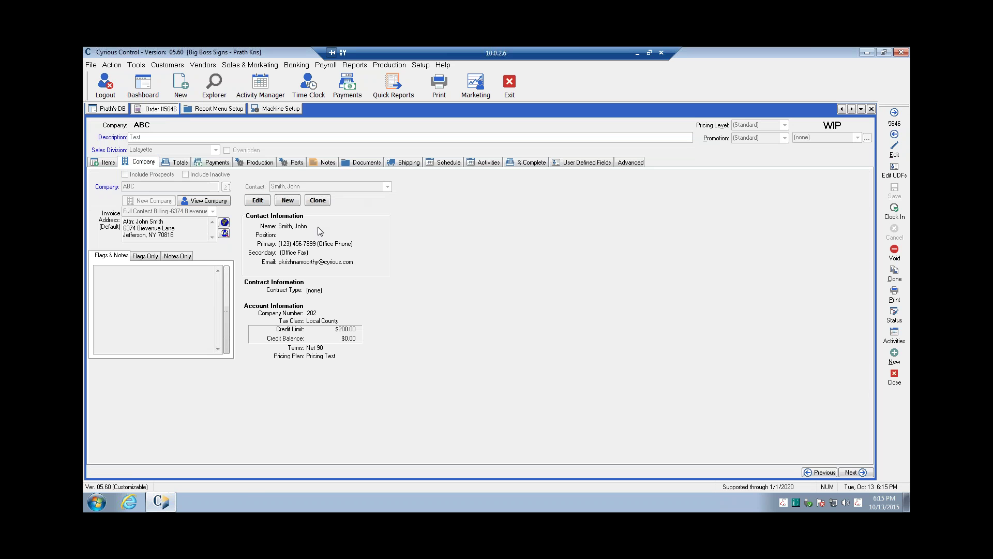
- Return to Report Menu Setup and browse the order's BillingContact merge fields for the email's To field without inserting one
left_click(218, 109)
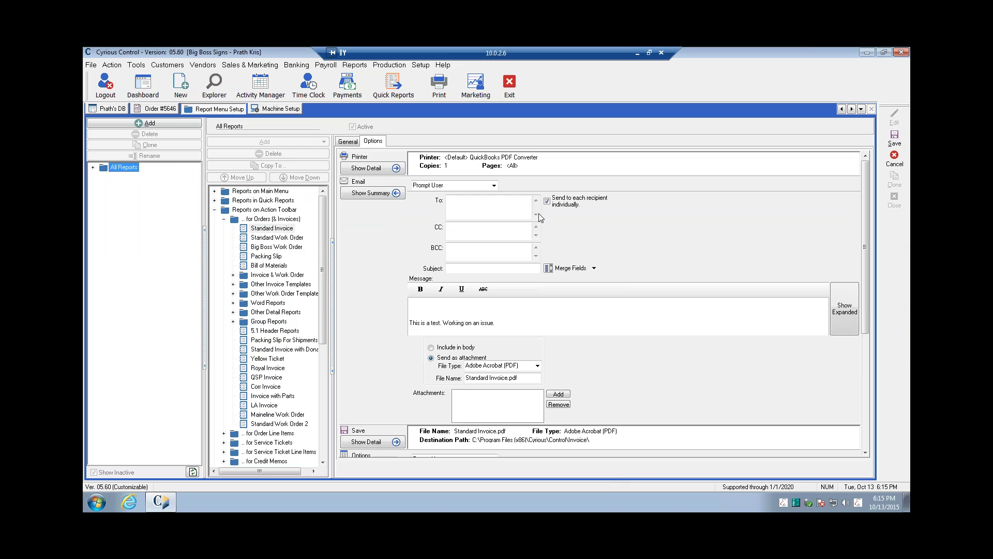
left_click(512, 207)
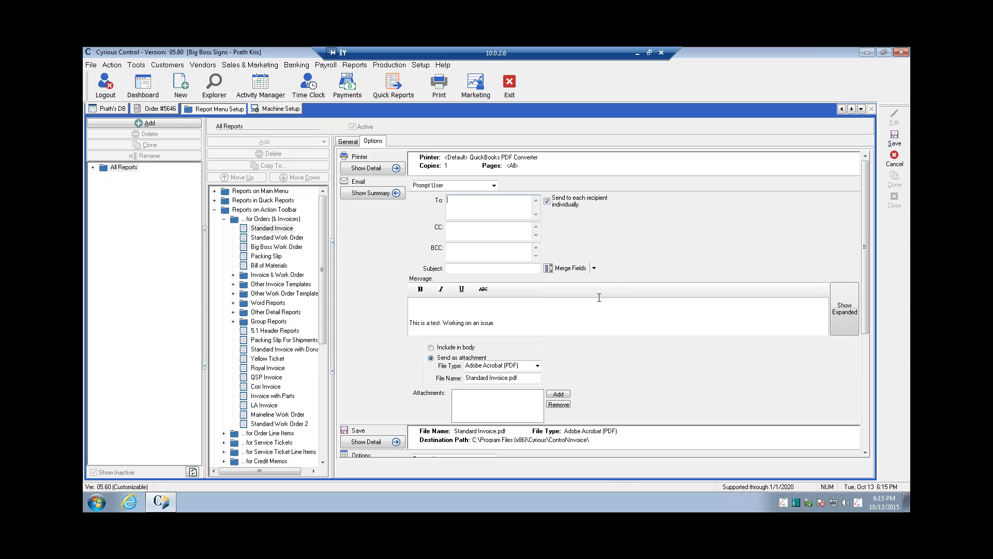
left_click(595, 268)
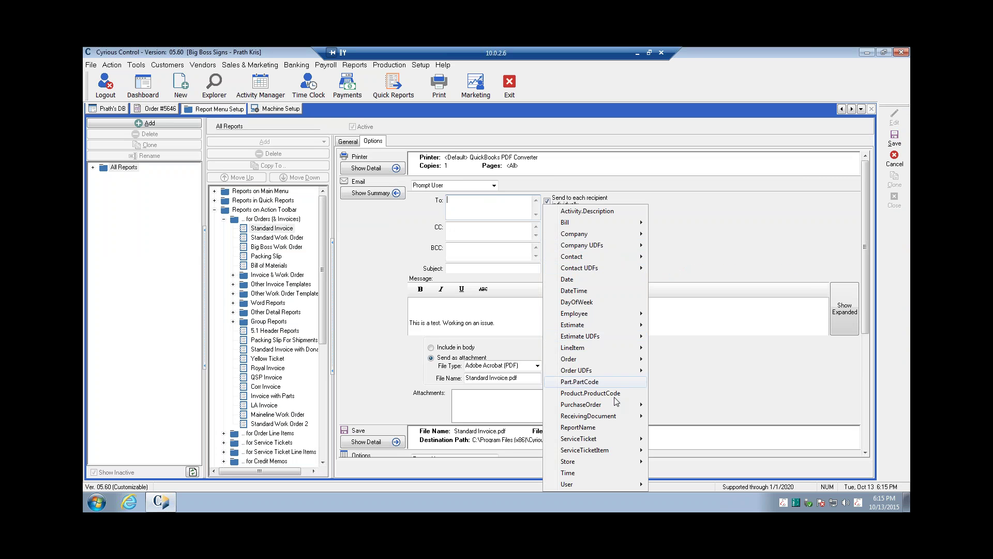
mouse_move(602, 359)
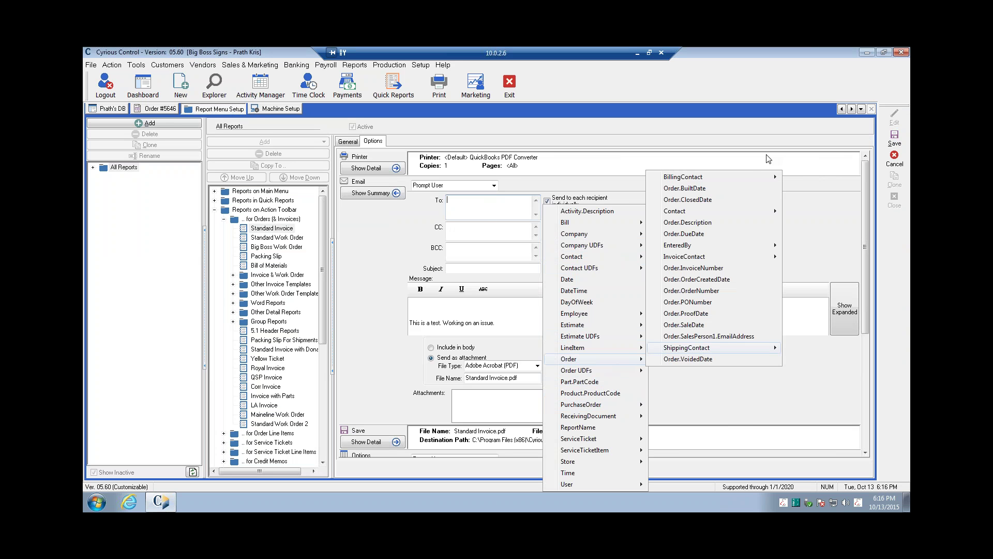
mouse_move(711, 179)
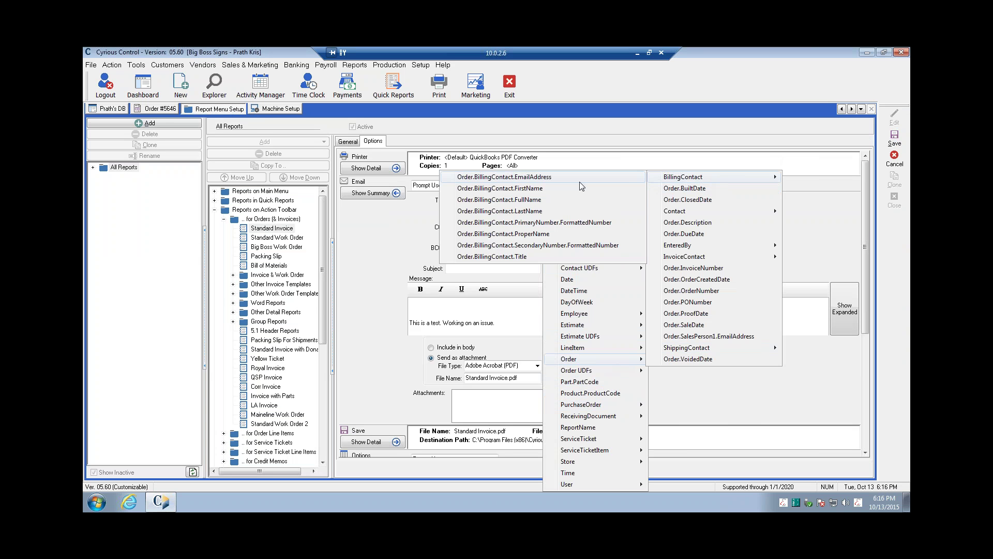
left_click(828, 252)
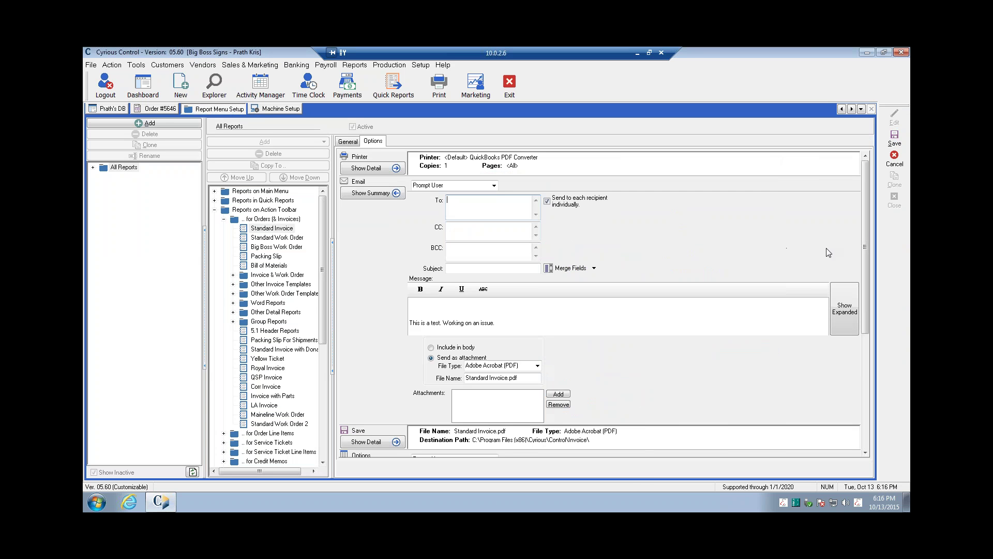
- Leave CC and BCC empty and set the email subject to "Invoice" followed by the Order.InvoiceNumber merge field
key("Tab")
left_click(486, 252)
left_click(471, 233)
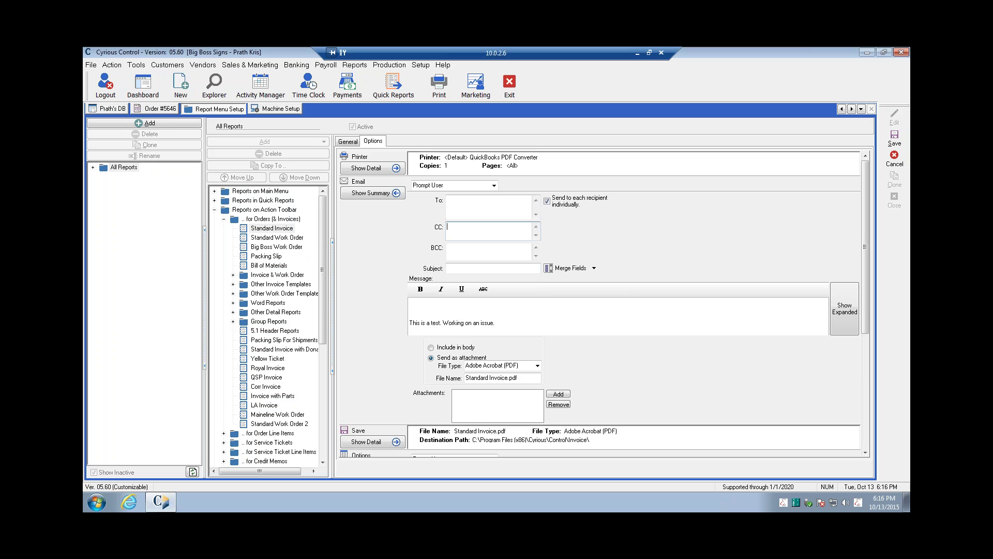
left_click(490, 251)
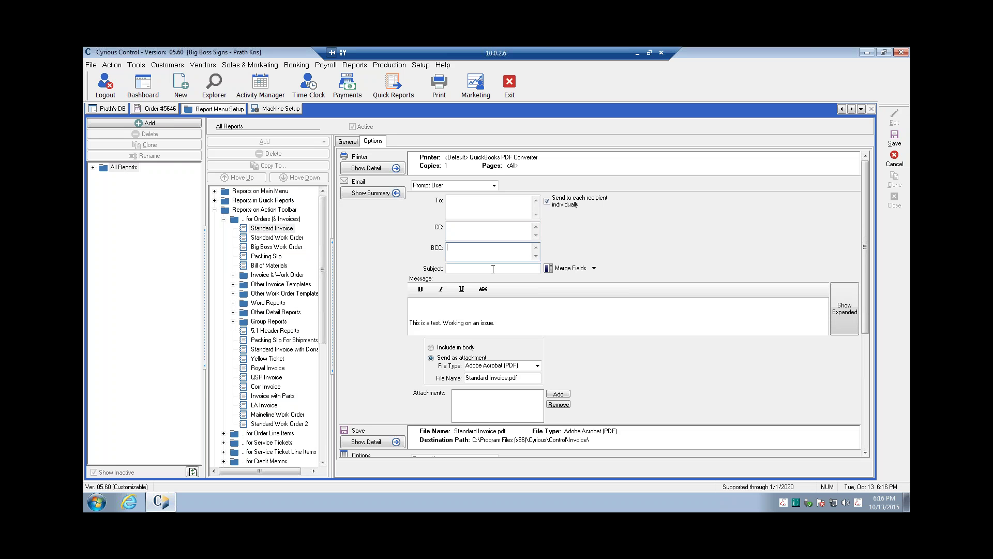
left_click(493, 269)
type("O")
type("nvoice")
left_click(595, 271)
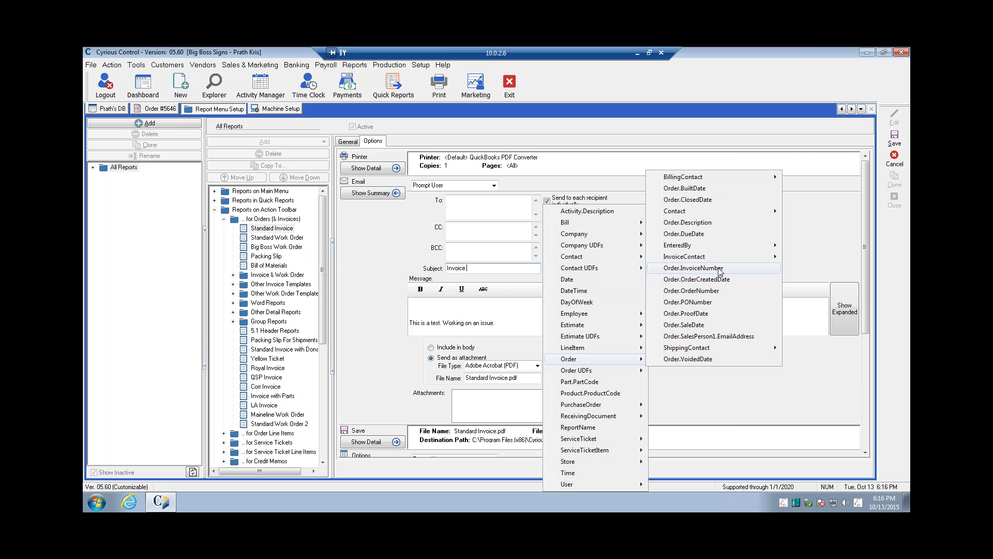
left_click(719, 269)
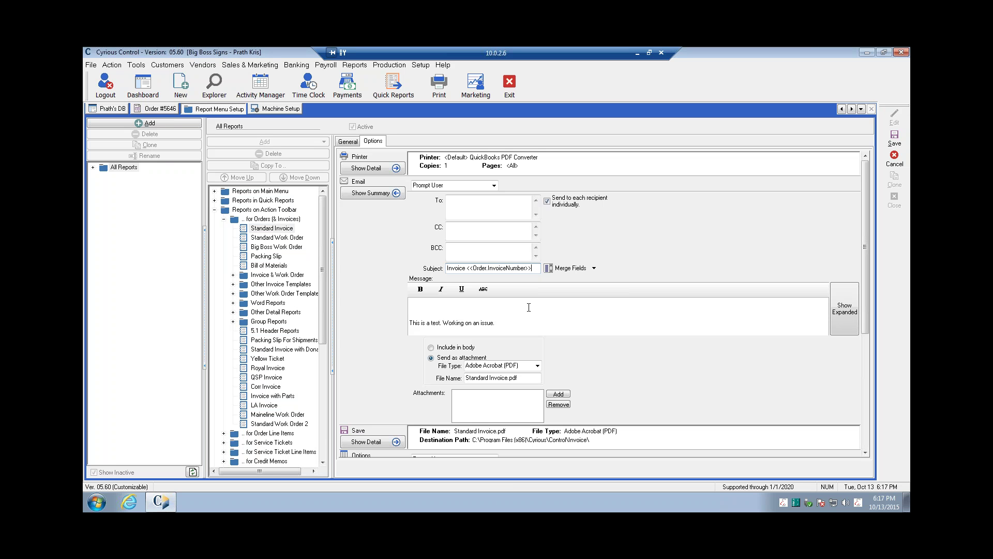
- Delete all of the default email message text and return the email section to its summary
left_click(492, 303)
key("BackSpace")
key("BackSpace")
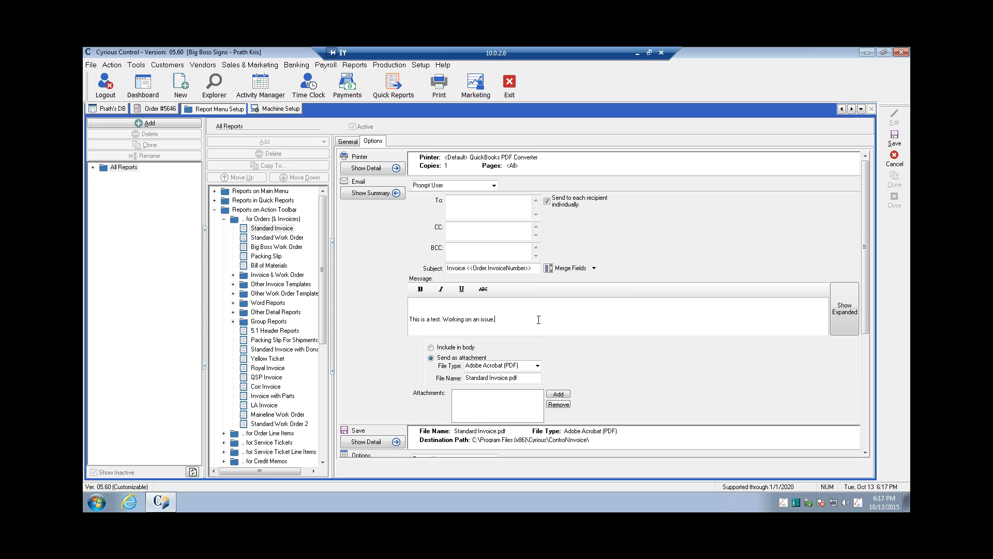
key("ctrl+a")
key("BackSpace")
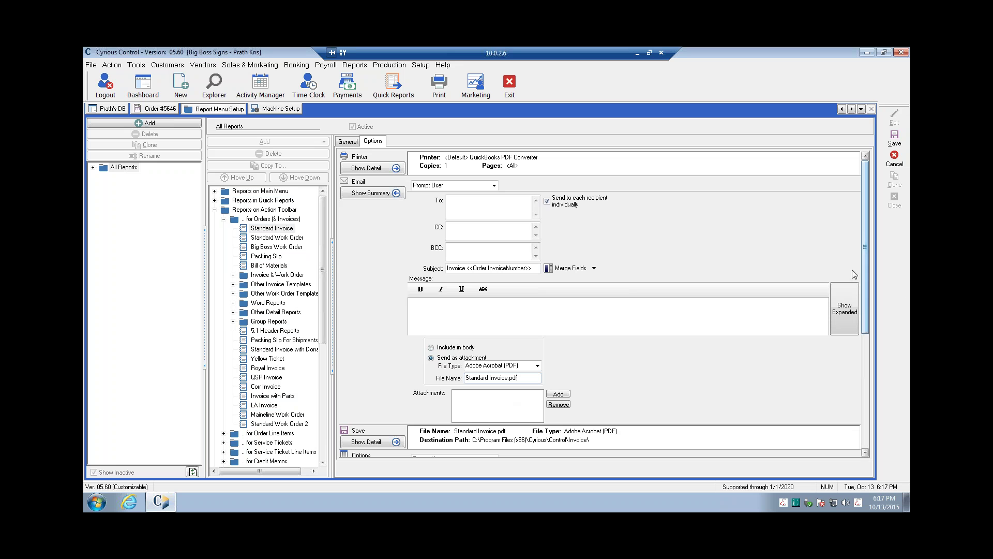
left_click(479, 401)
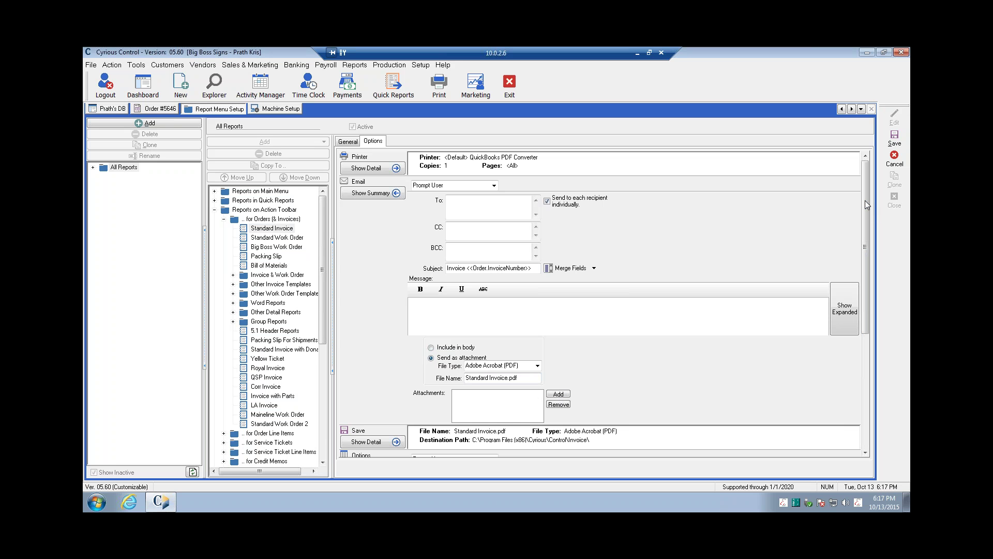
left_click_drag(864, 207, 867, 221)
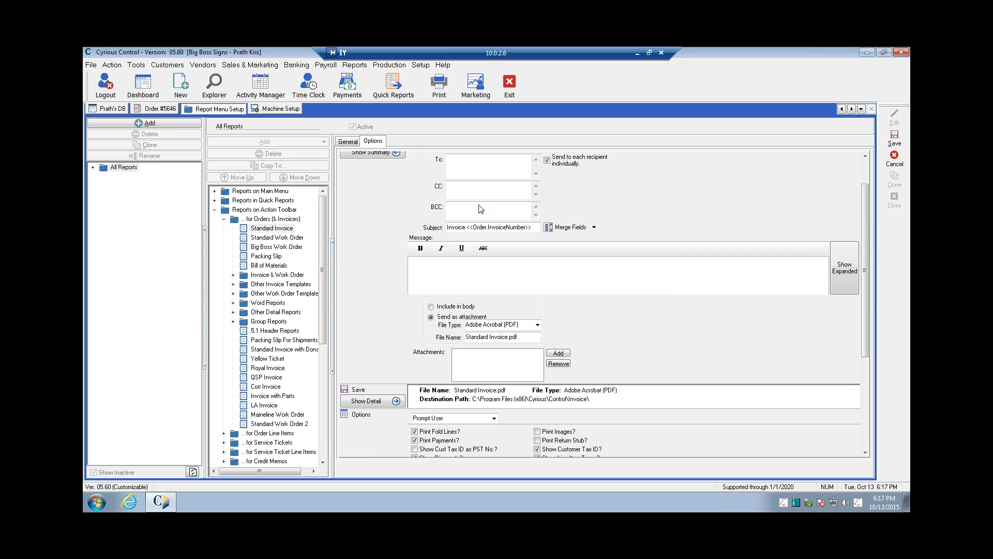
left_click(386, 155)
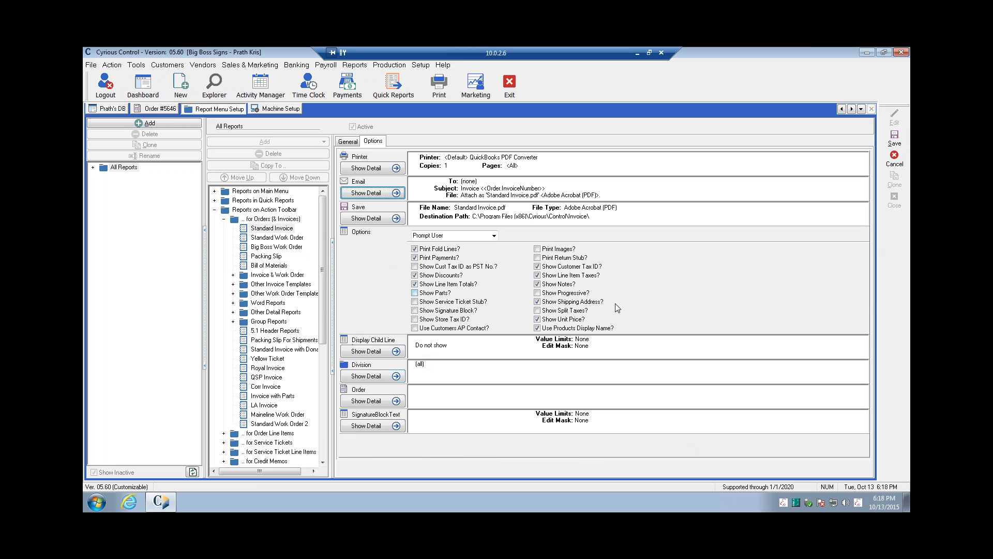
- Review the choices for the report's Options and Display Child Line settings, keeping Prompt User and Do not show
left_click(494, 237)
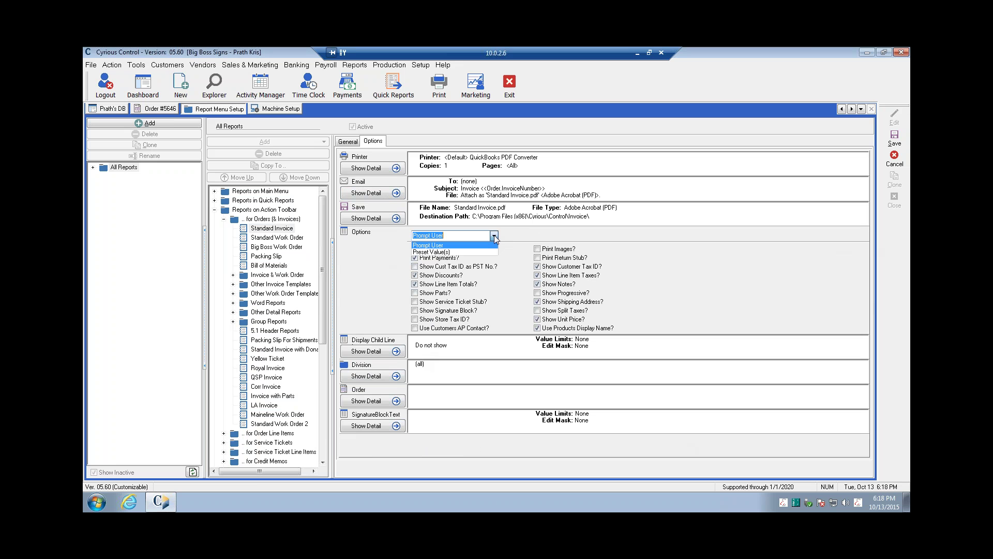
left_click(469, 241)
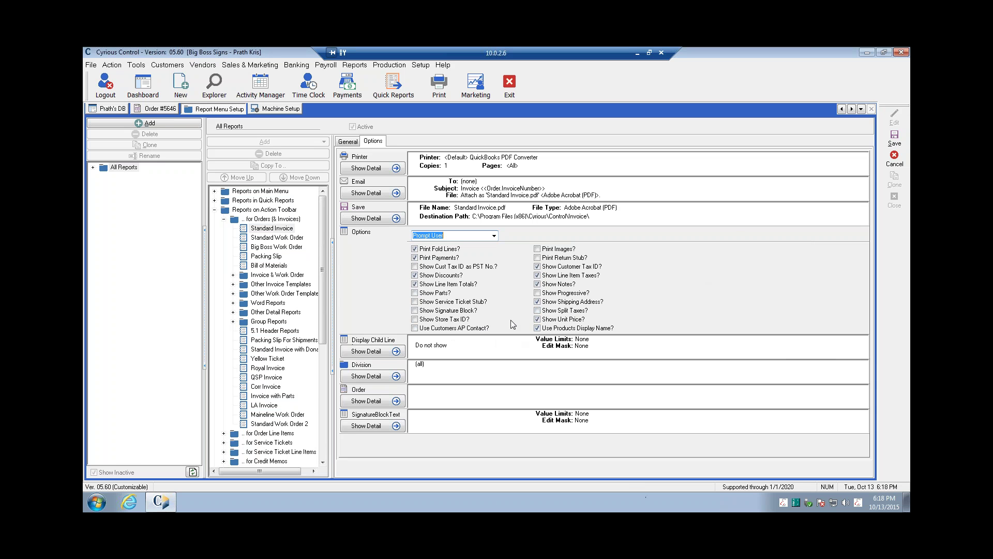
left_click(380, 351)
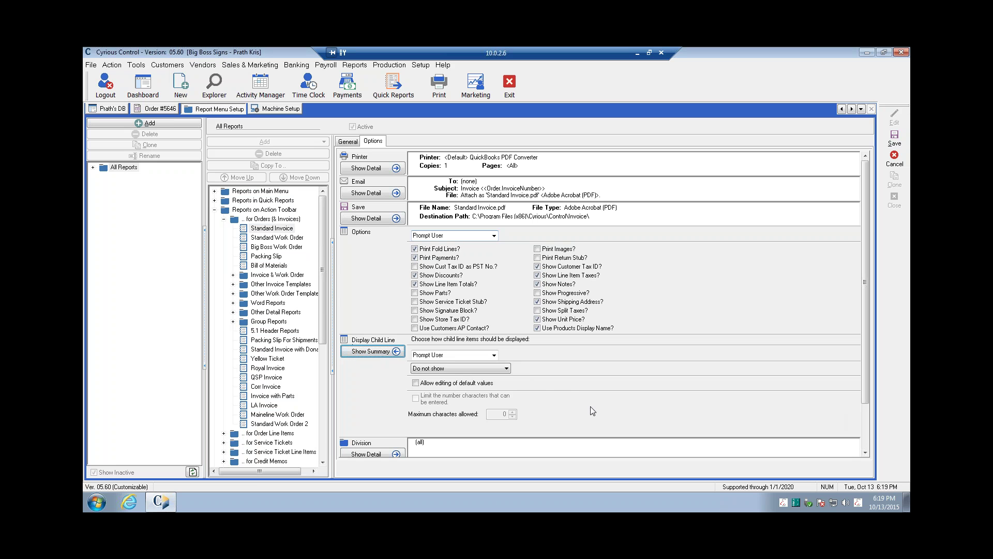
left_click(506, 369)
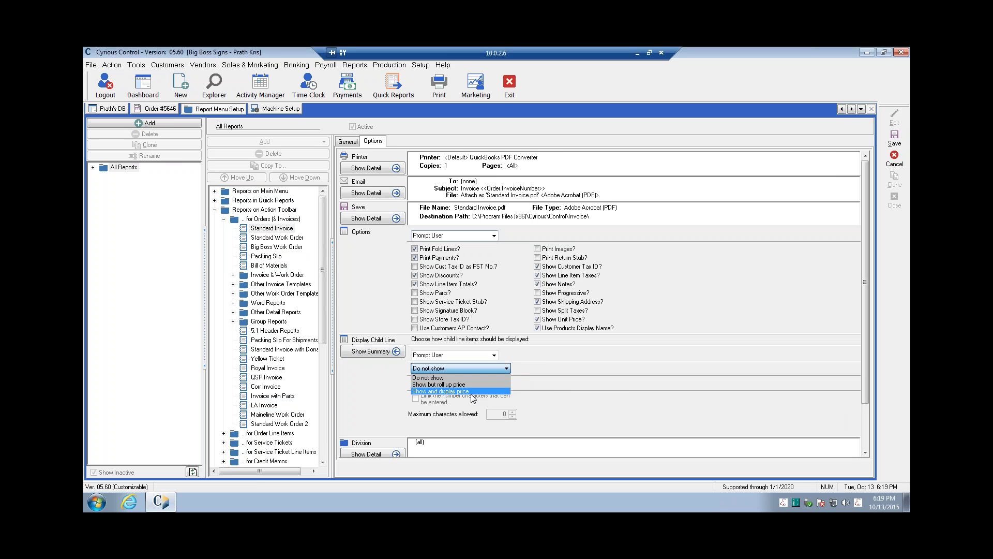
left_click(569, 371)
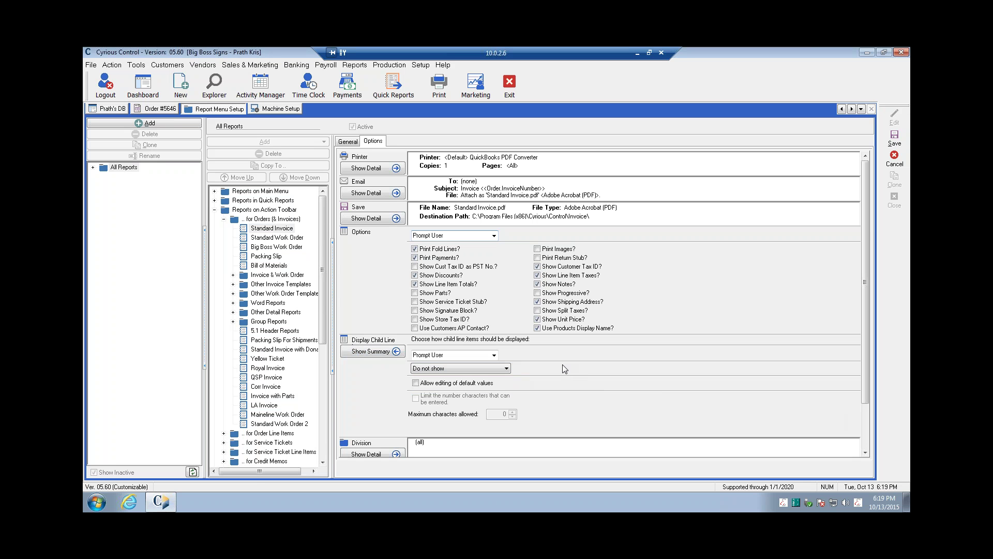
left_click(385, 352)
left_click(388, 354)
left_click(387, 352)
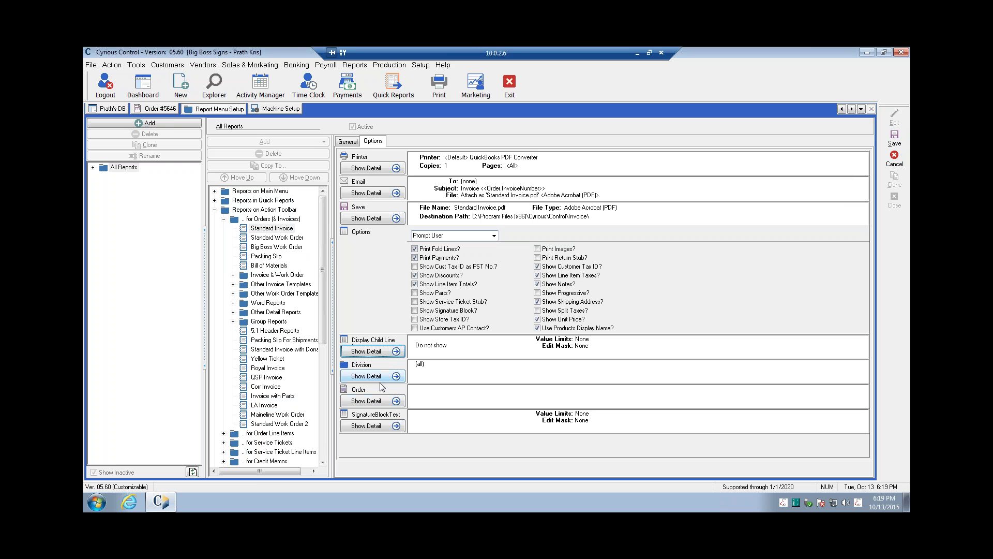
- Review the detailed settings of the Standard Invoice's Division and Order parameters
left_click(382, 377)
left_click(384, 377)
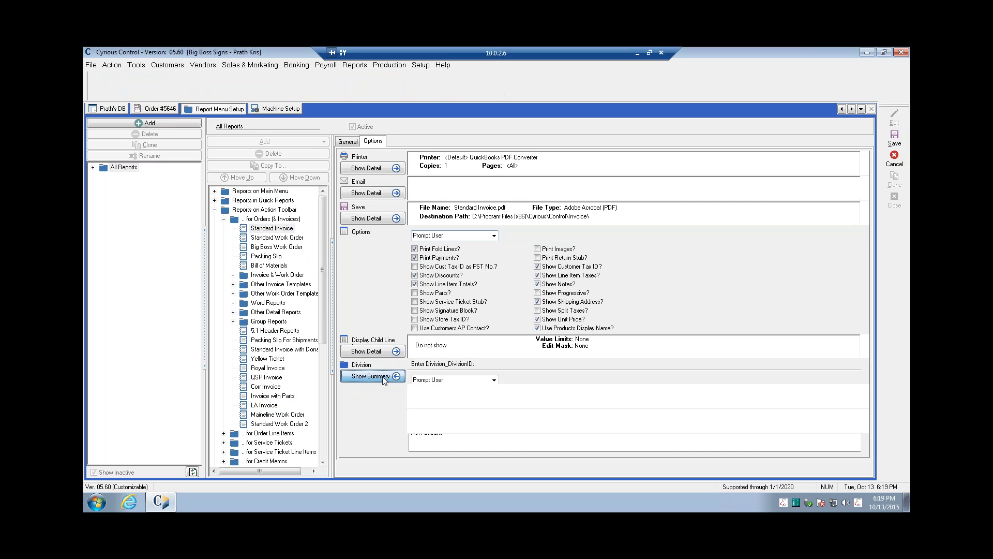
left_click(382, 401)
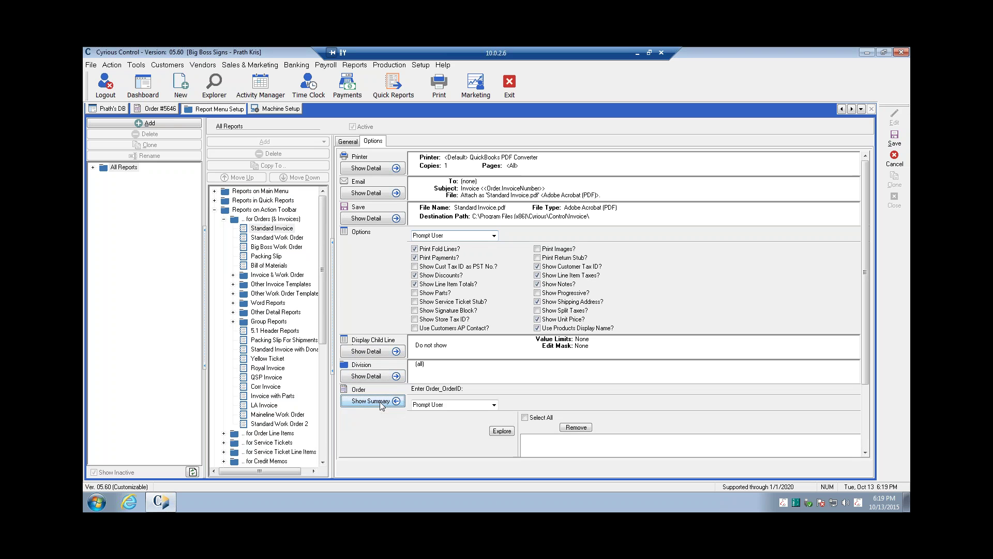
left_click_drag(863, 337, 862, 382)
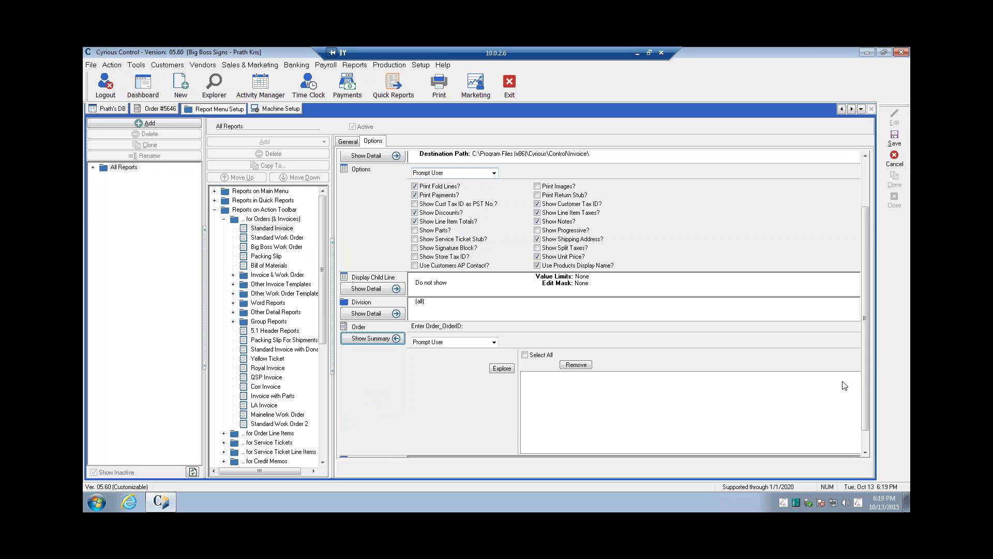
left_click(389, 339)
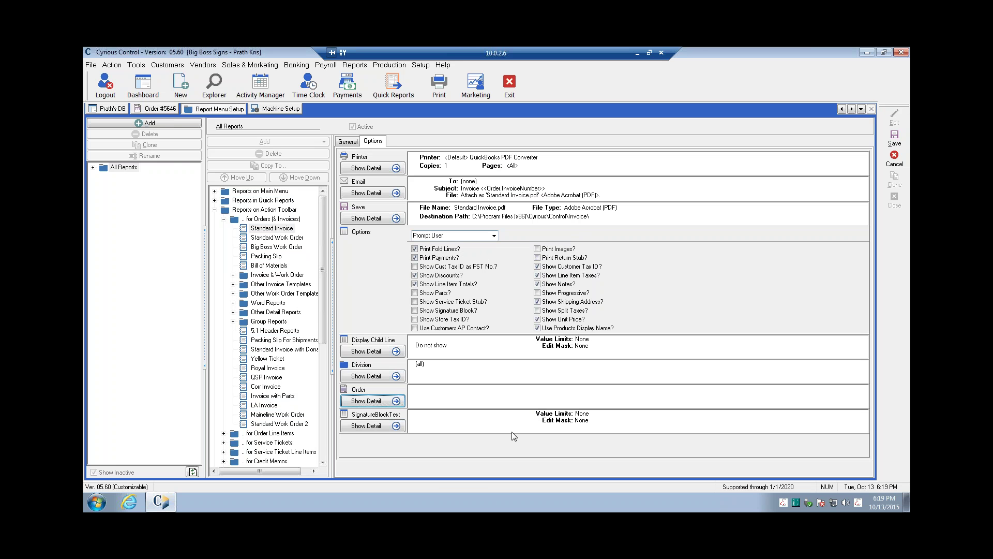
- Review the SignatureBlockText settings and cancel the Standard Invoice edits without saving
left_click(389, 428)
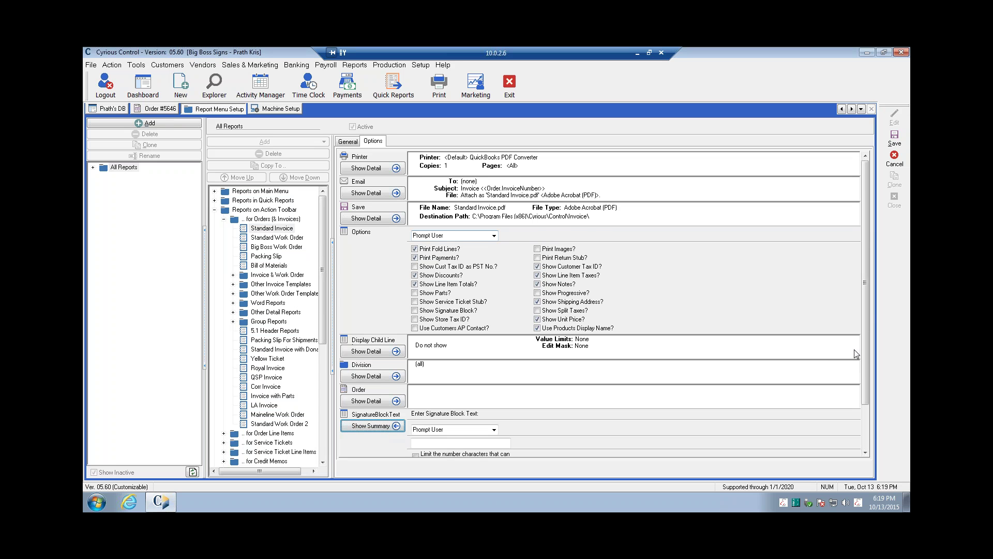
scroll(863, 355, "down", 2)
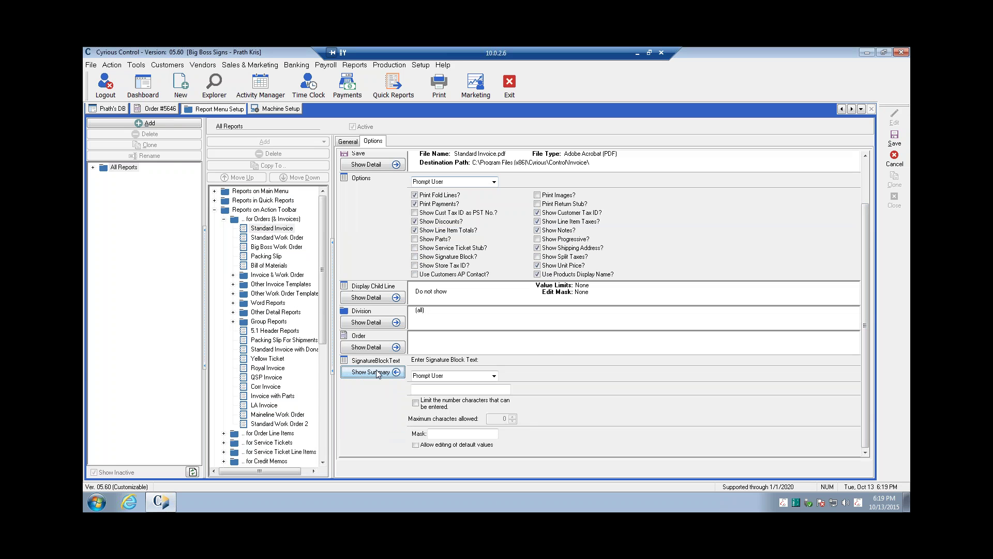
left_click(379, 373)
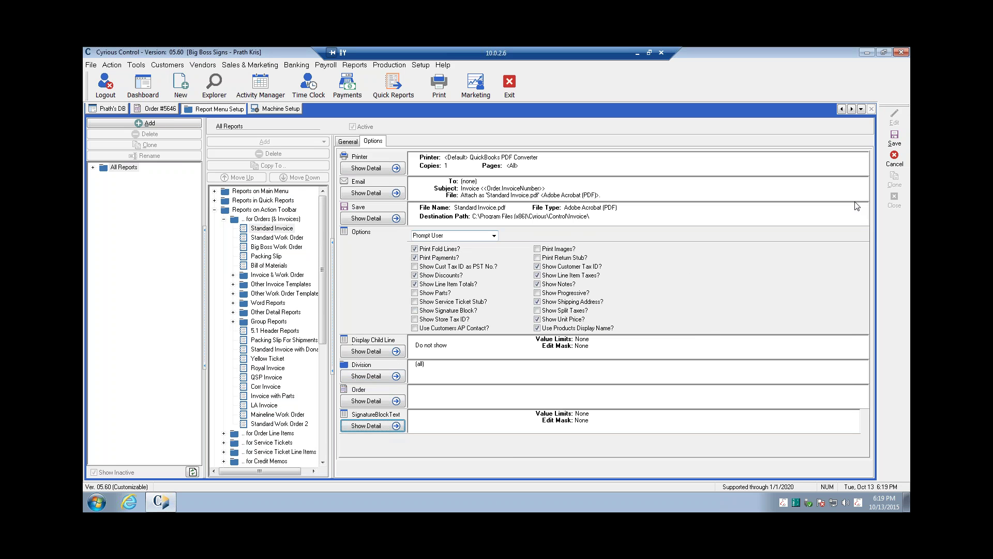
left_click(890, 164)
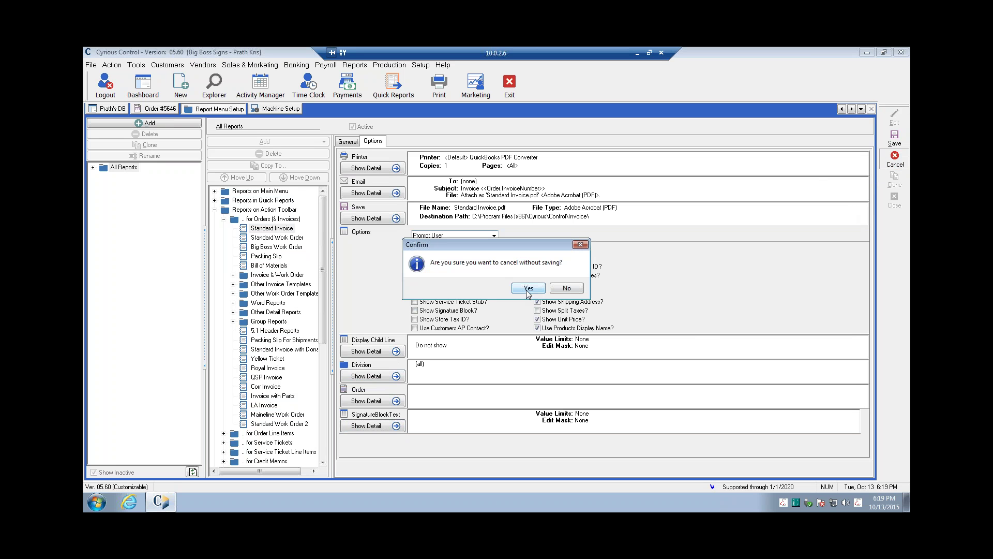
left_click(526, 289)
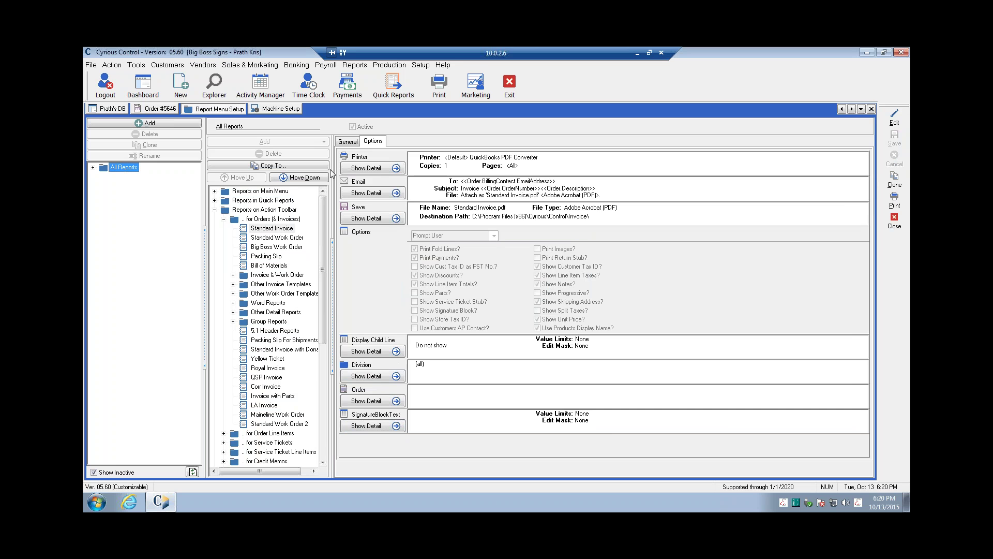
- Clone the Standard Invoice with its file location set to On Drive, browse the Crystal report files without choosing one, and discard the clone
left_click(286, 230)
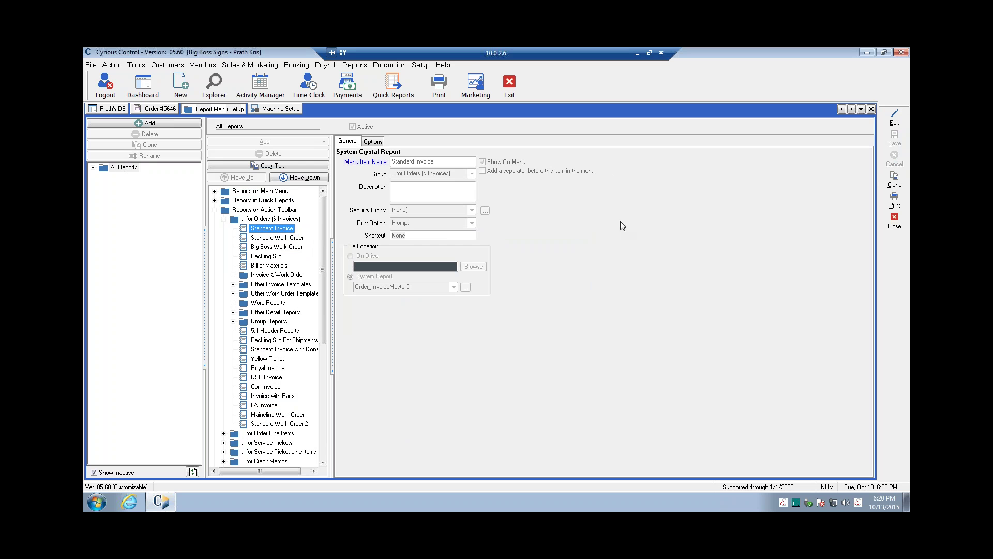
left_click(894, 182)
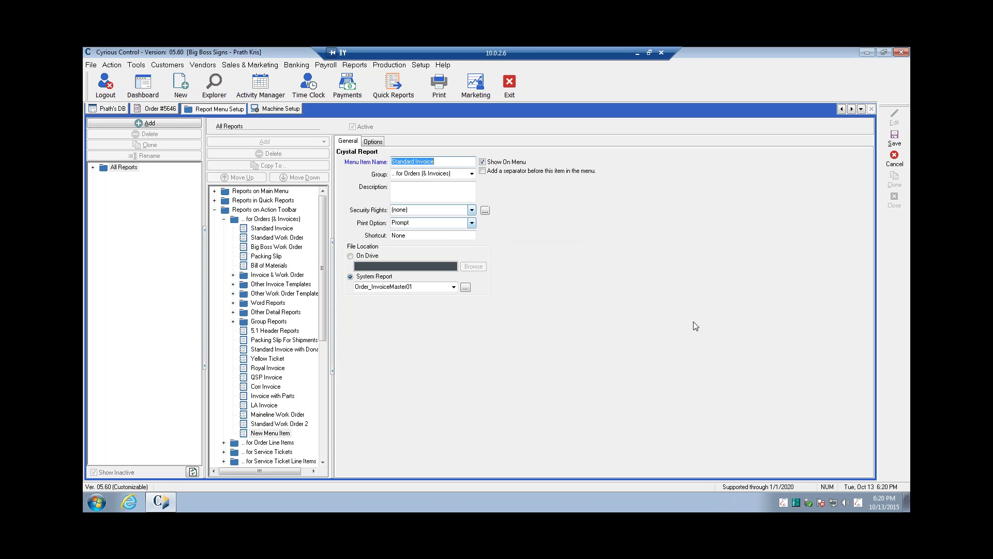
left_click(363, 257)
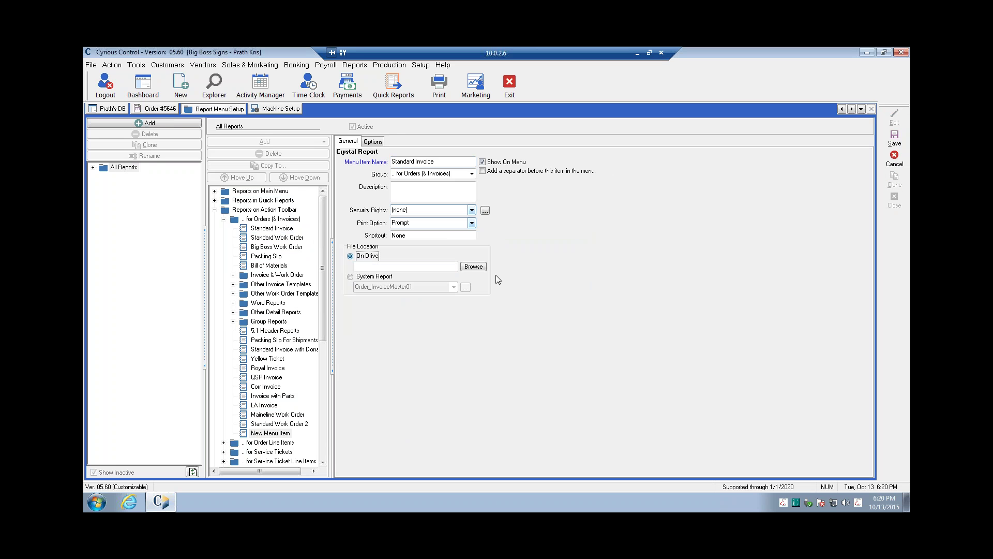
left_click(473, 266)
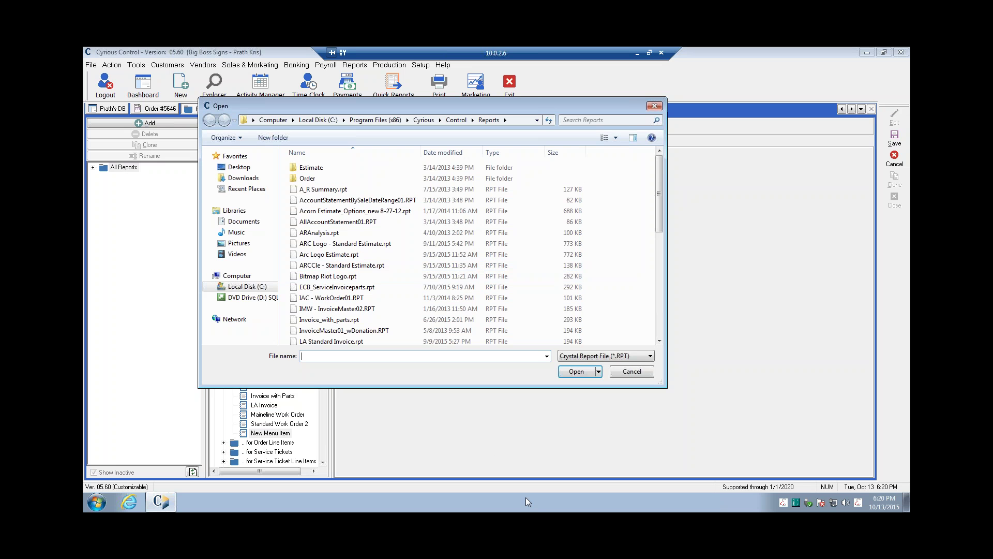
left_click(632, 371)
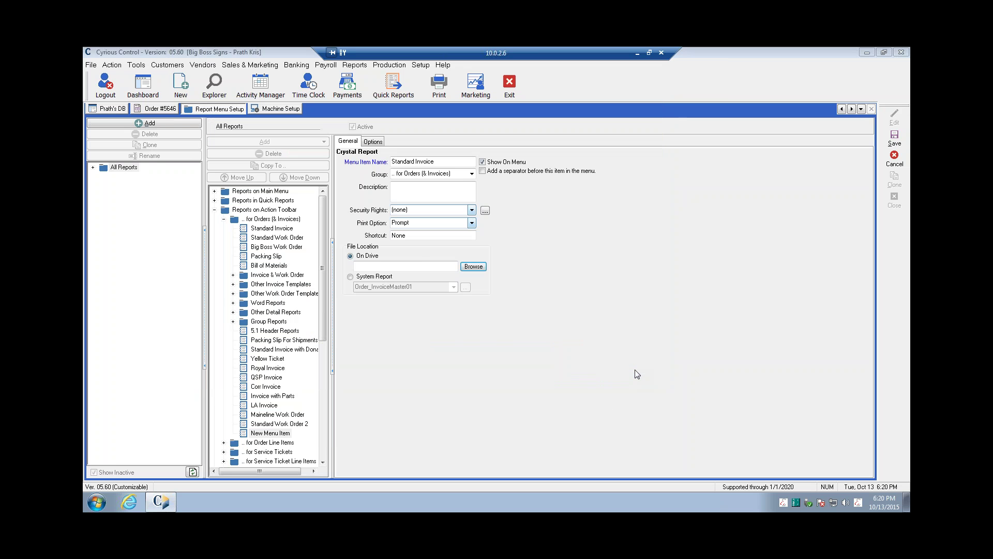
left_click(894, 163)
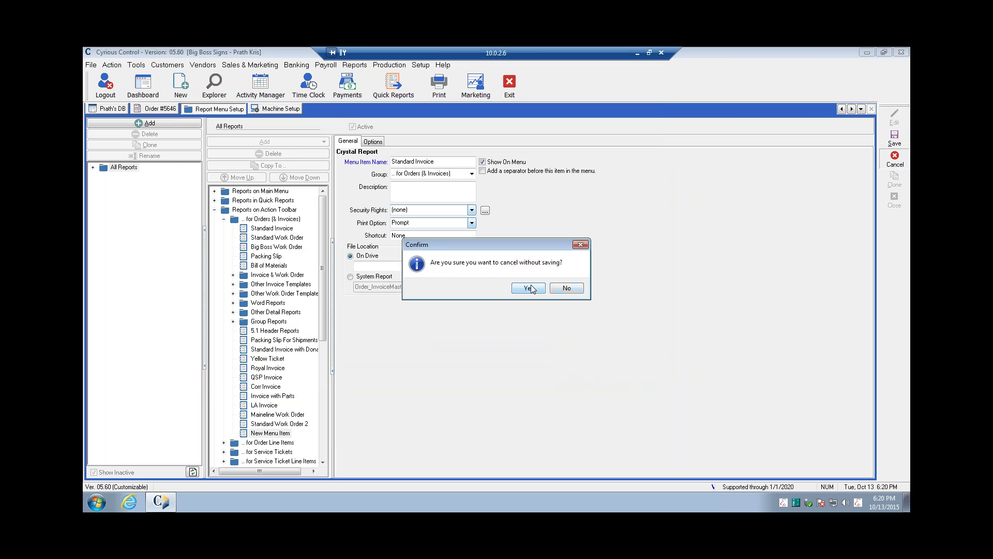
key("Return")
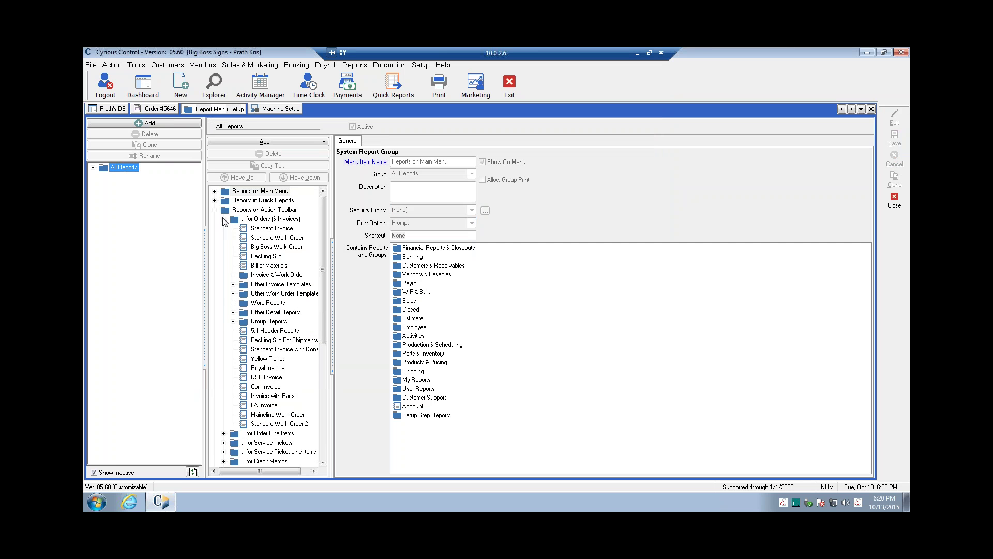
- Examine the Standard Estimate's general settings, options and default email details in the action toolbar's Estimates (& Quotes) group
left_click(224, 219)
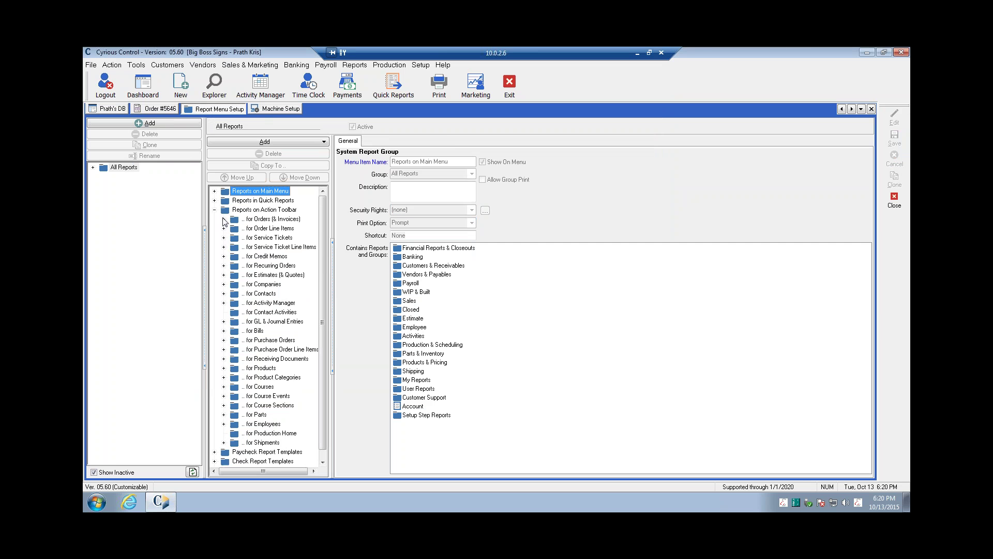
left_click(223, 274)
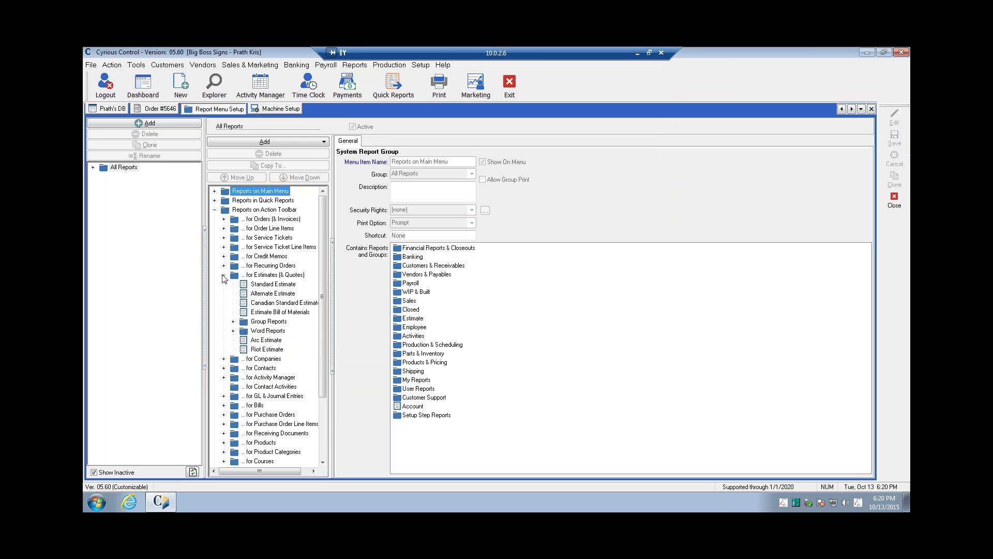
left_click(284, 285)
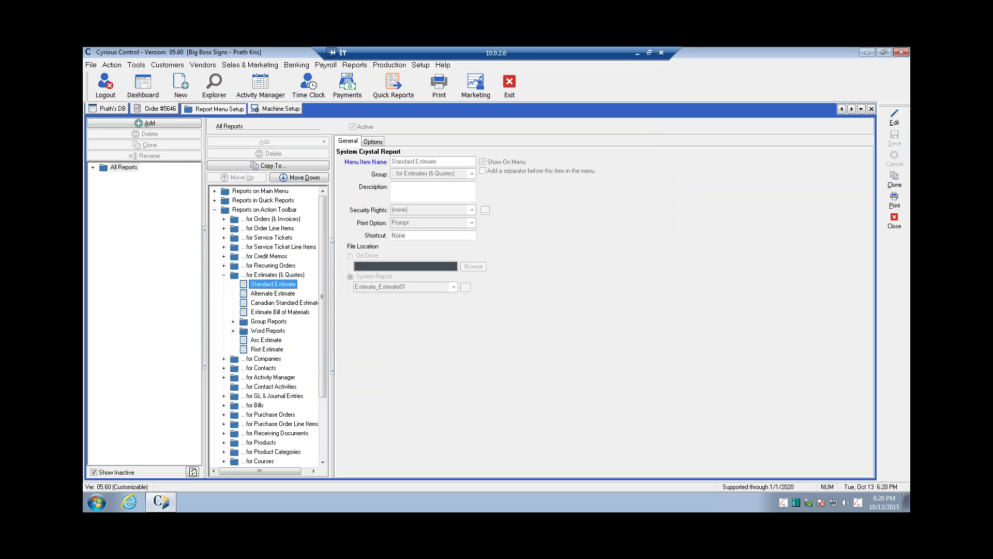
left_click(373, 141)
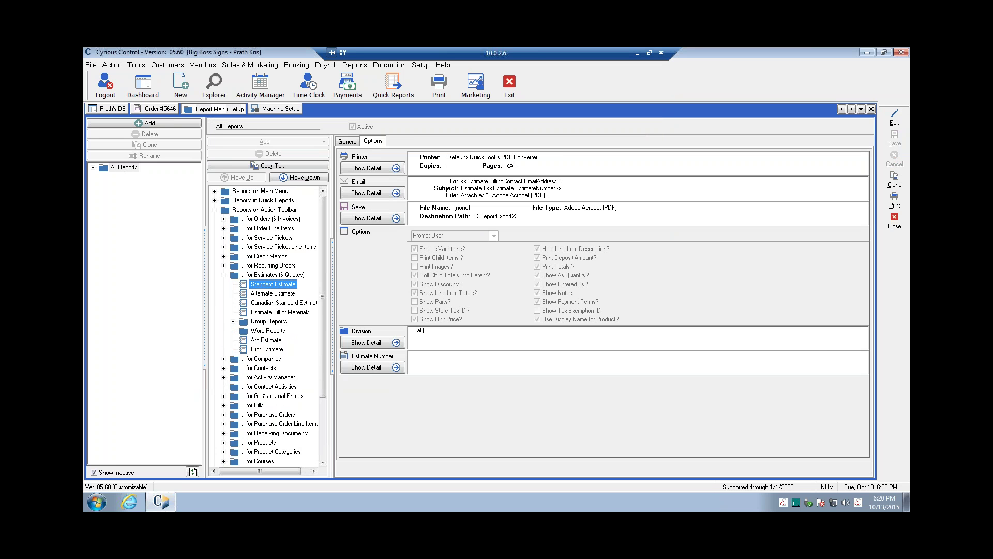
left_click(396, 192)
left_click(396, 192)
left_click(395, 192)
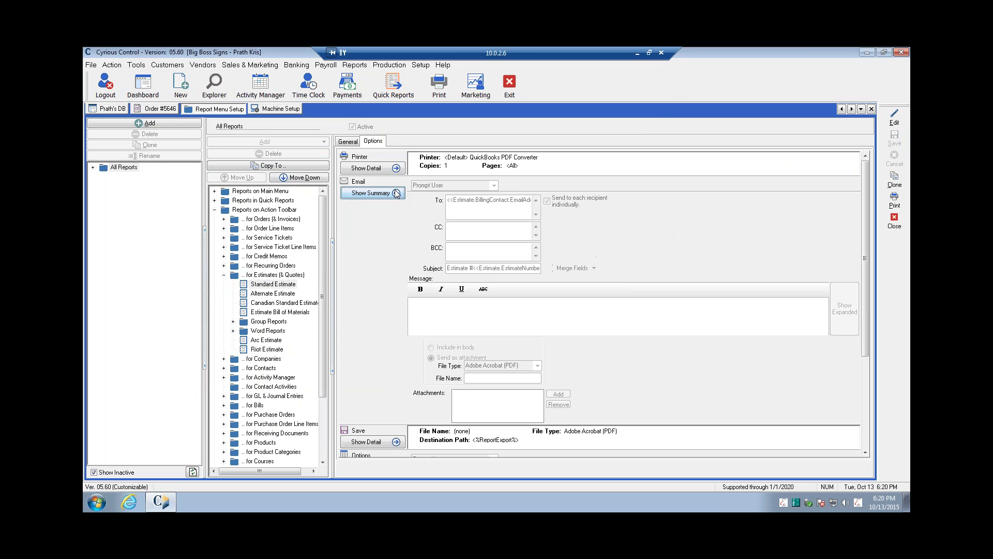
left_click(396, 193)
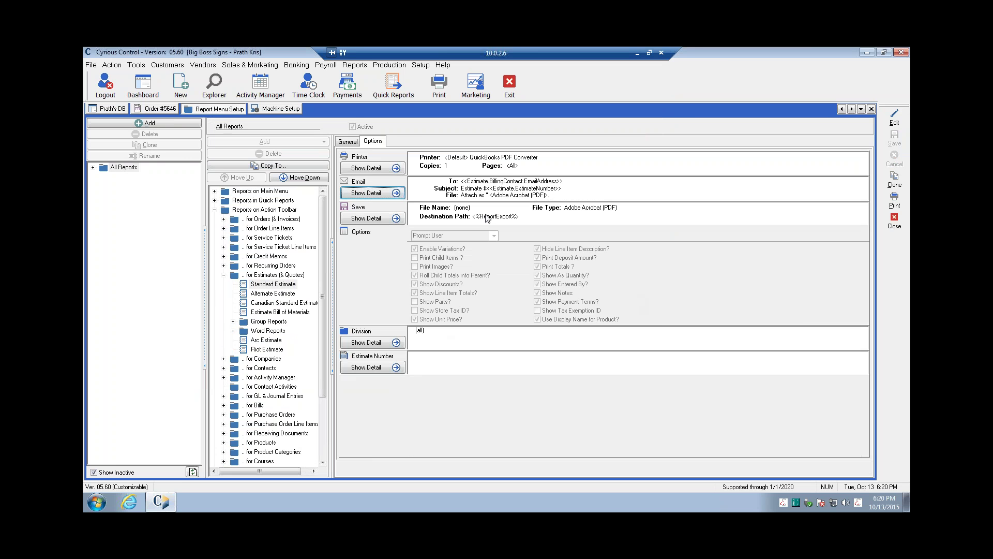
- Select the A/R Summary report in the A/R Reports group of Customers & Receivables, under Reports on Main Menu
left_click(224, 274)
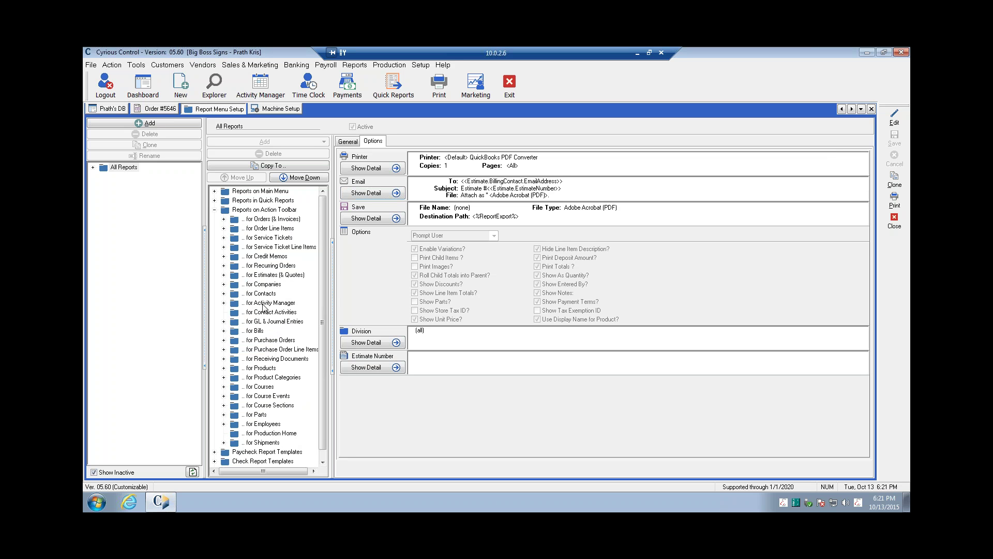
scroll(326, 320, "down", 1)
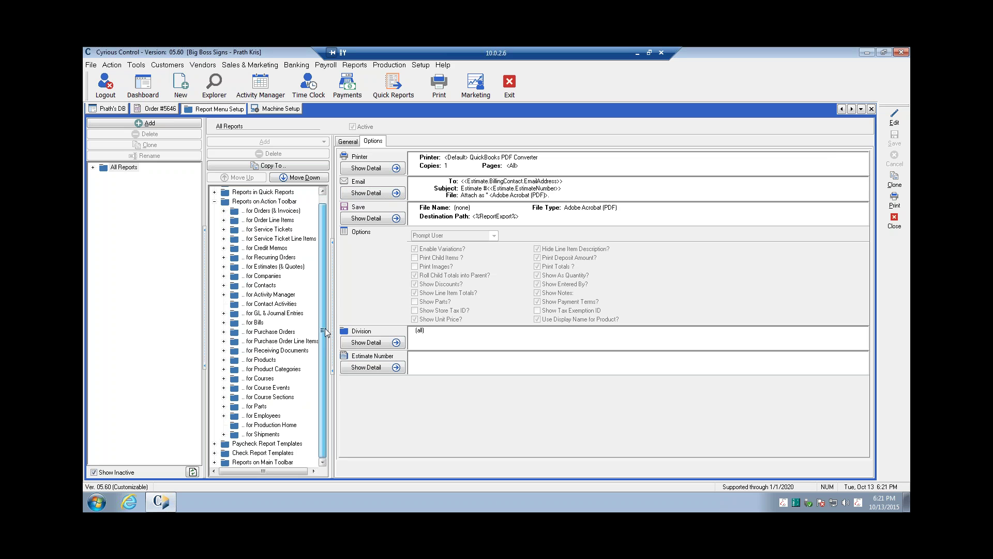
scroll(327, 336, "up", 1)
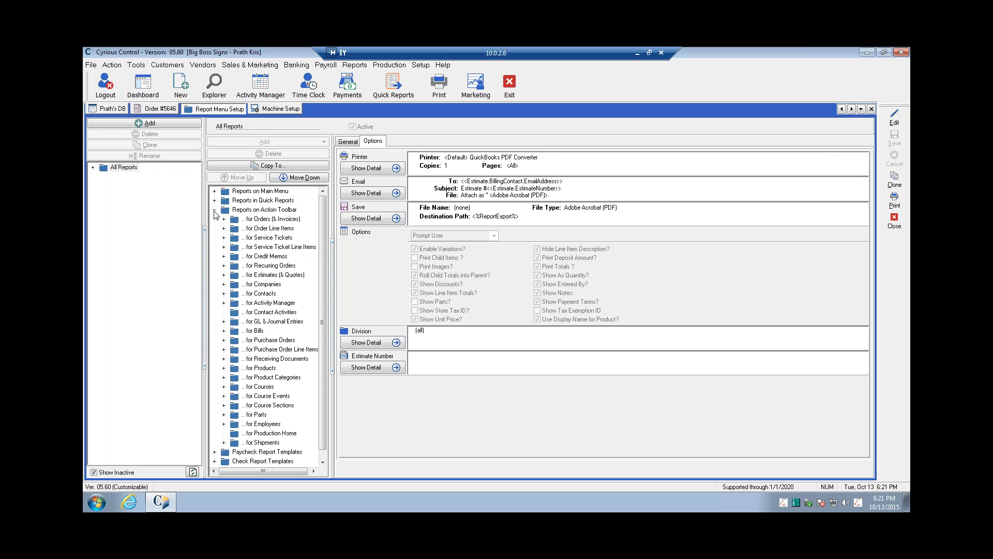
left_click(214, 210)
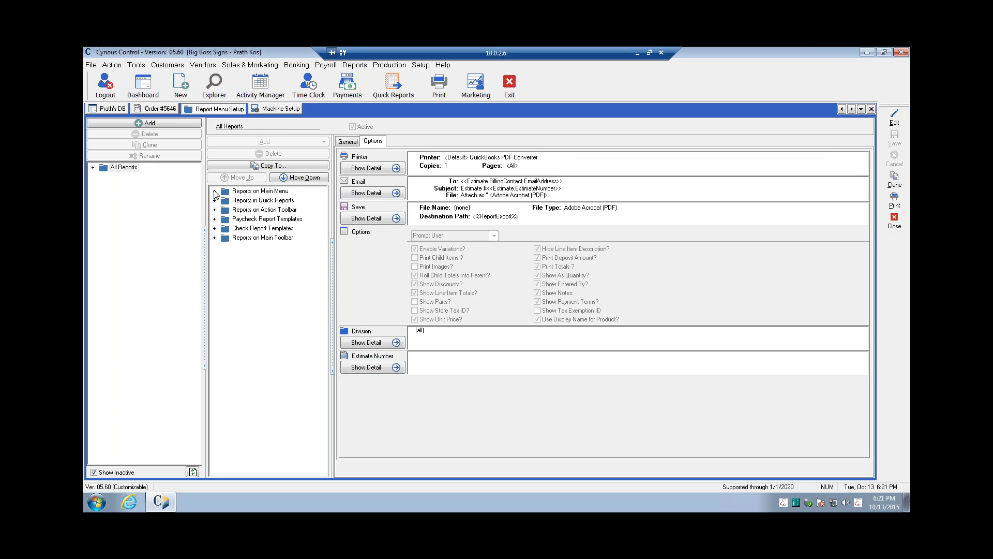
left_click(215, 191)
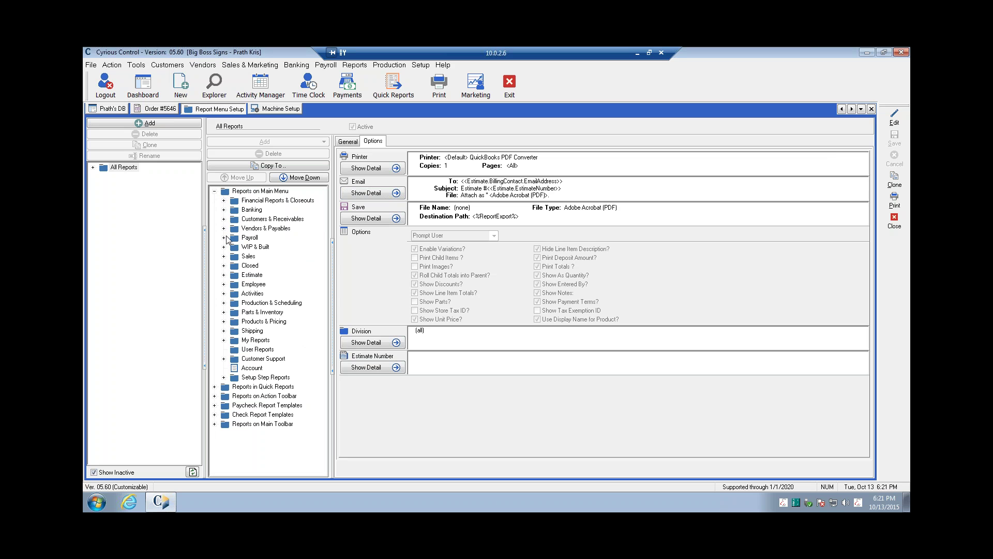
left_click(224, 219)
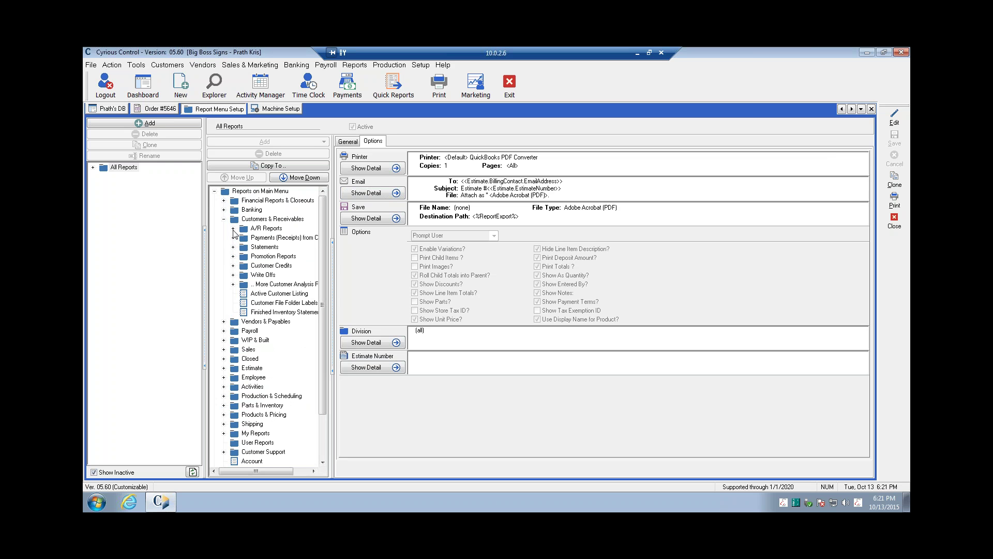
left_click(233, 229)
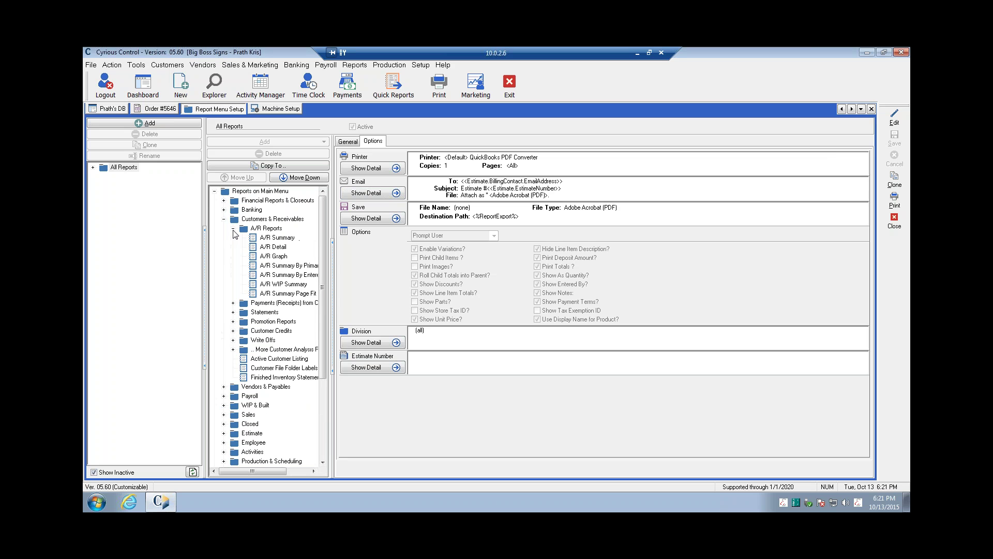
left_click(290, 239)
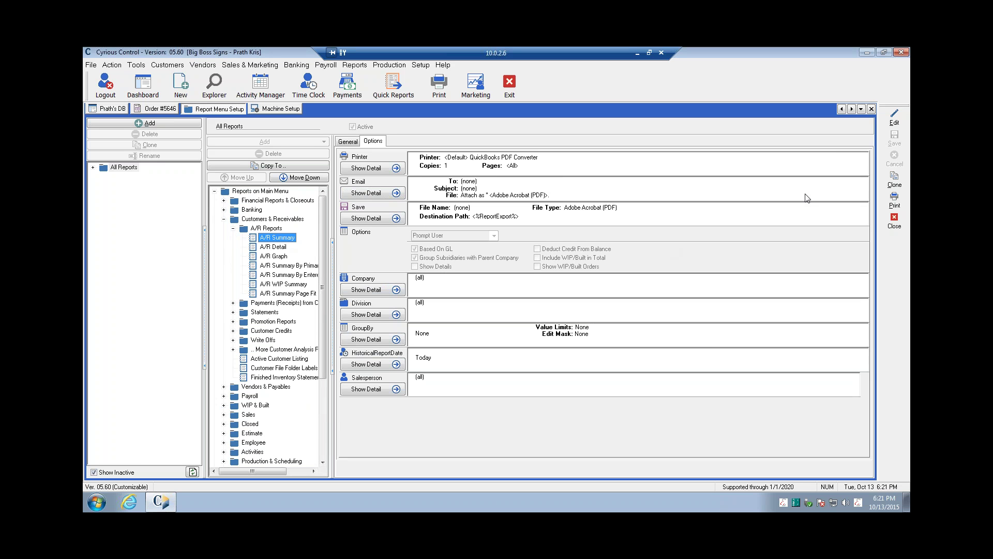
- Open the A/R Summary report for editing and review the prompt and date range choices of its HistoricalReportDate option
left_click(894, 118)
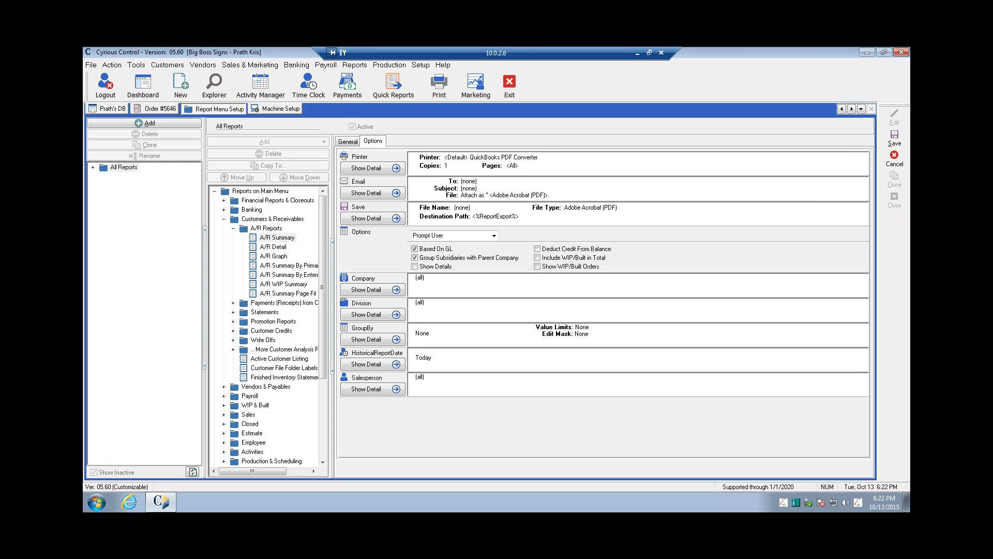
left_click(388, 367)
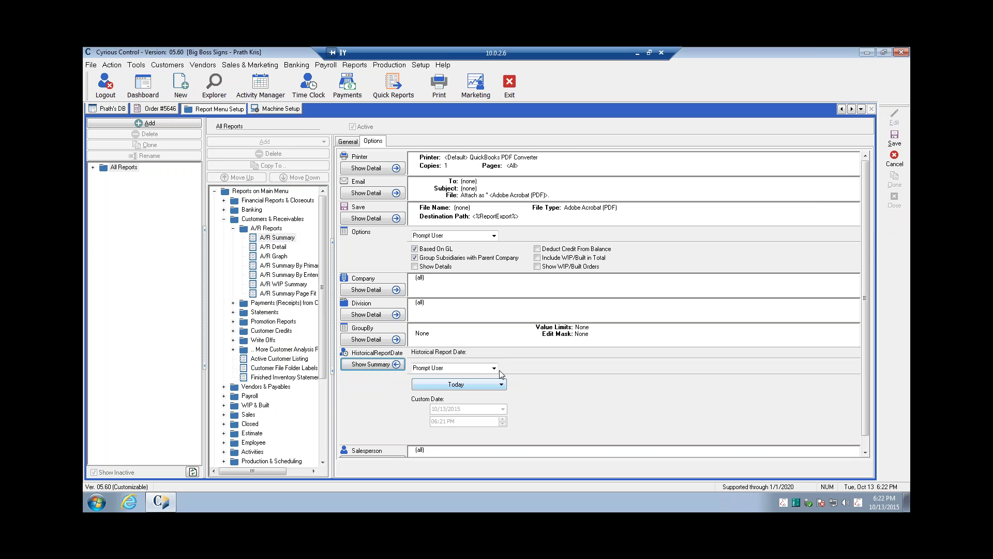
left_click(494, 369)
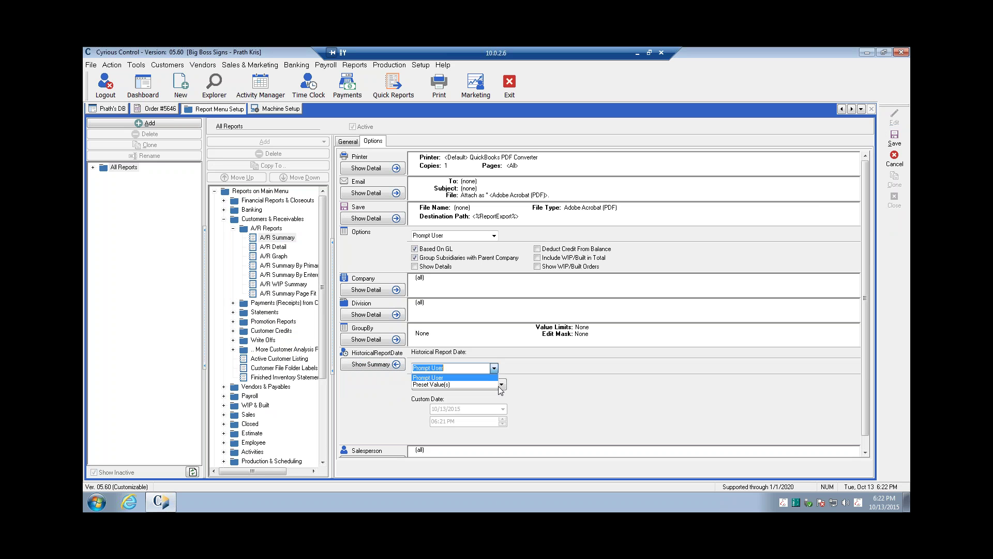
left_click(468, 380)
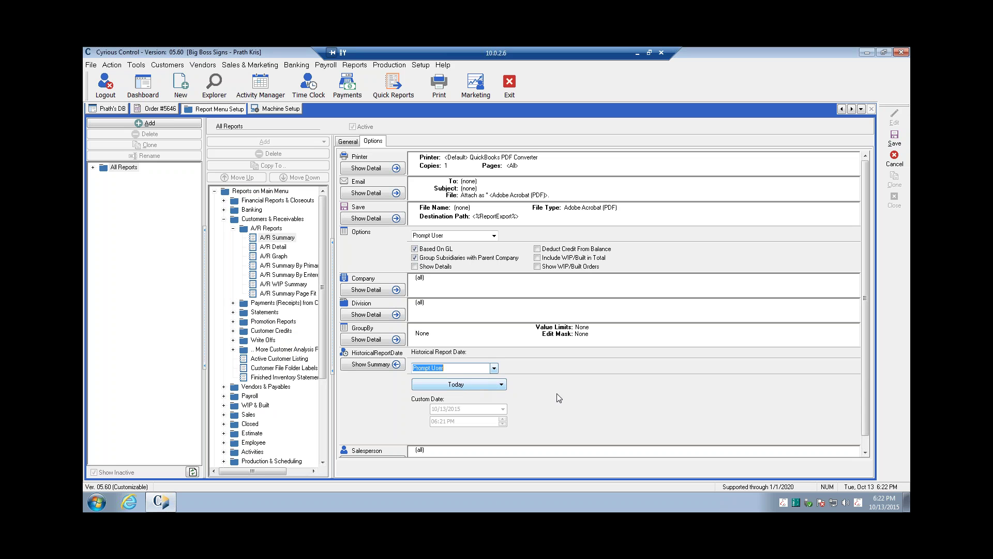
left_click(502, 389)
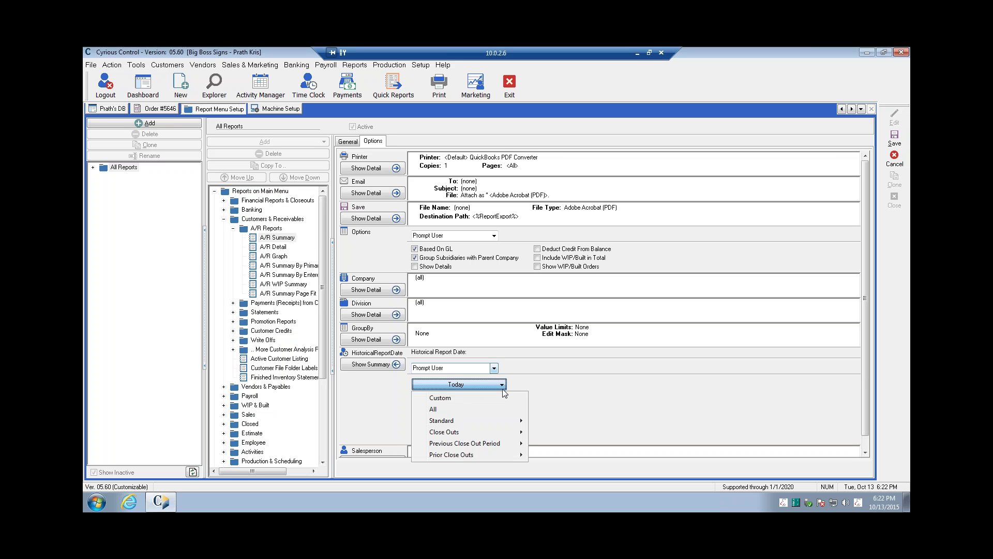
left_click(570, 386)
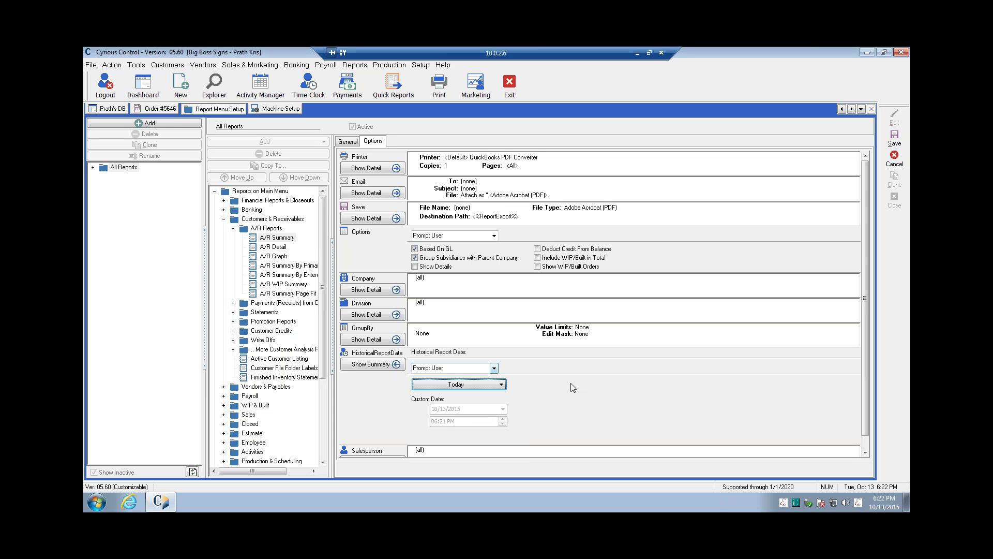
left_click(393, 365)
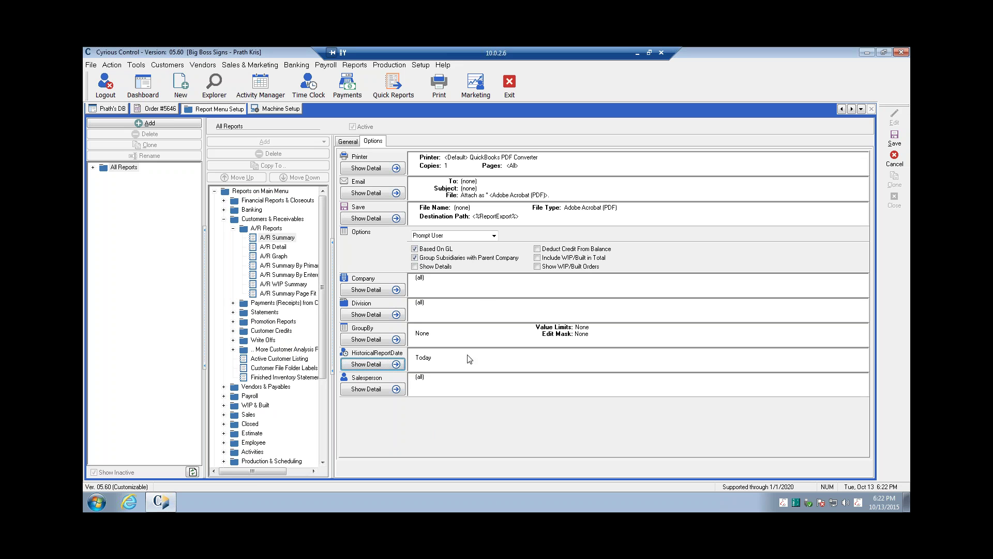
- Set the A/R Summary's default GroupBy value to Salesperson, then cancel the report edits without saving
left_click(373, 343)
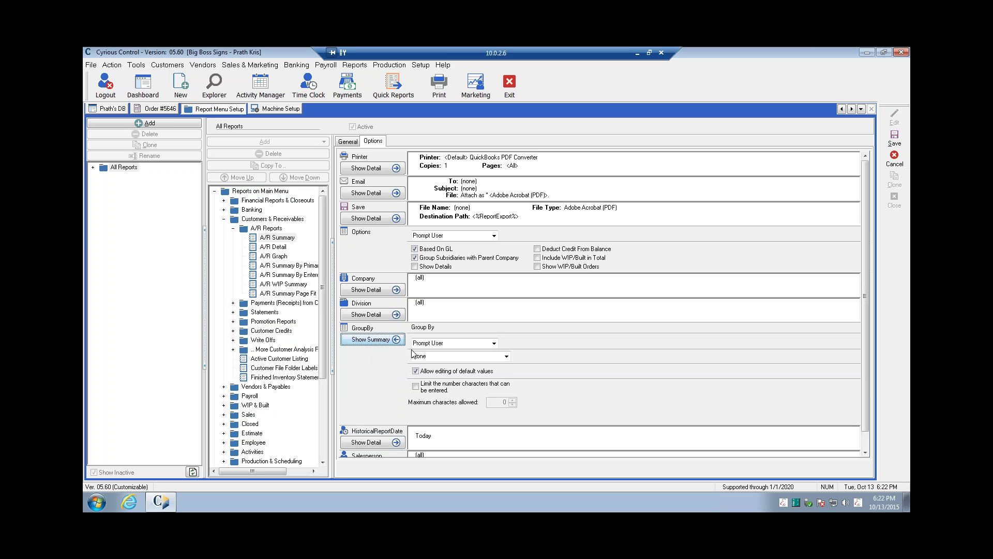
left_click(507, 356)
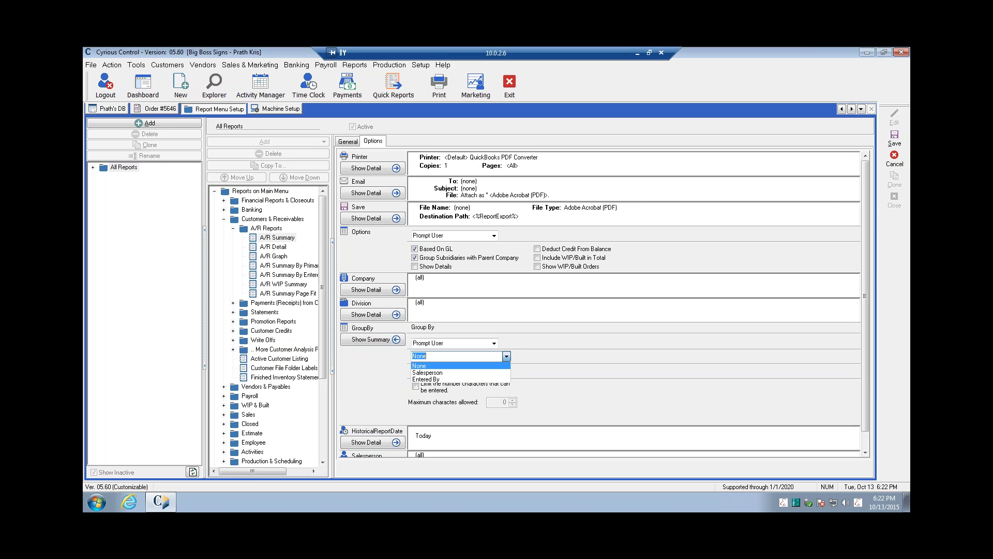
key("Escape")
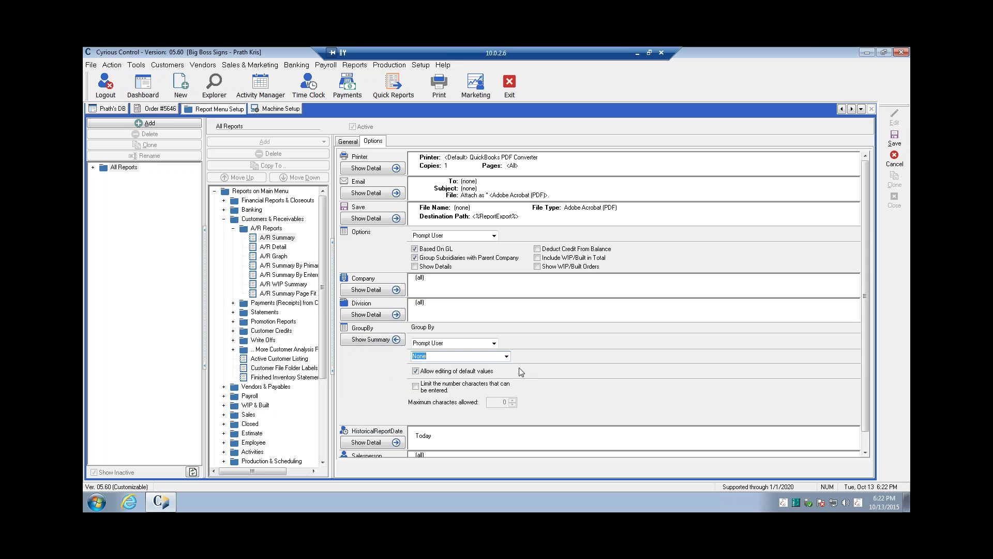
left_click(507, 357)
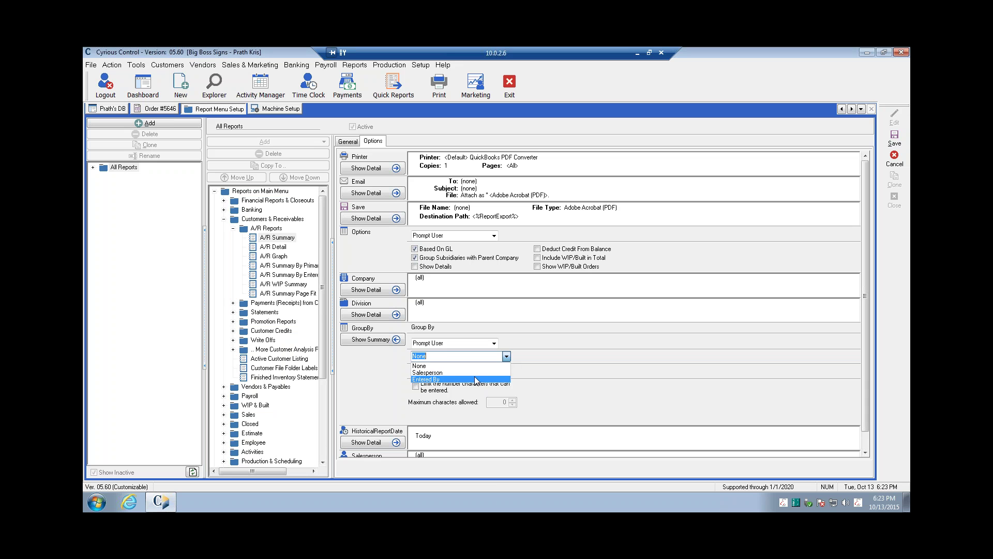
left_click(458, 373)
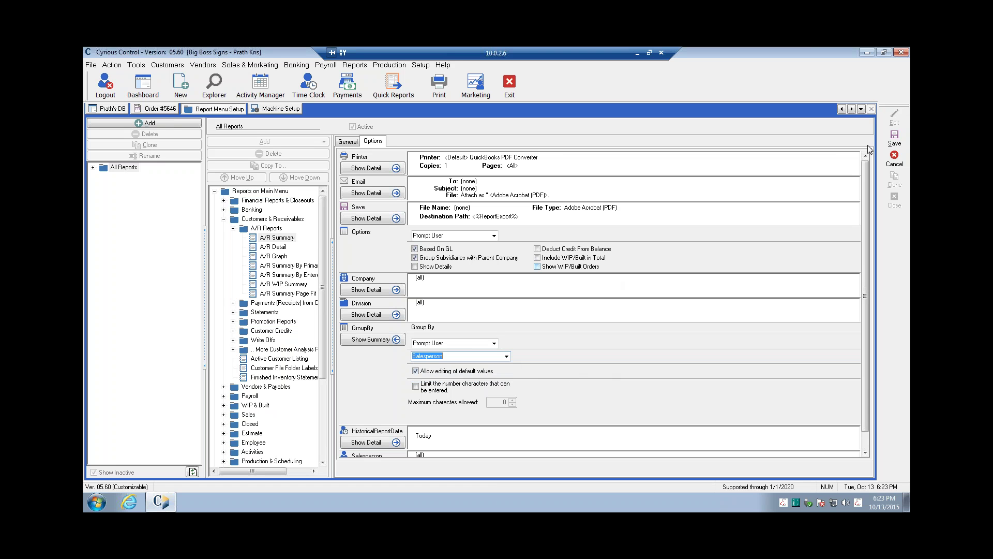
left_click(892, 166)
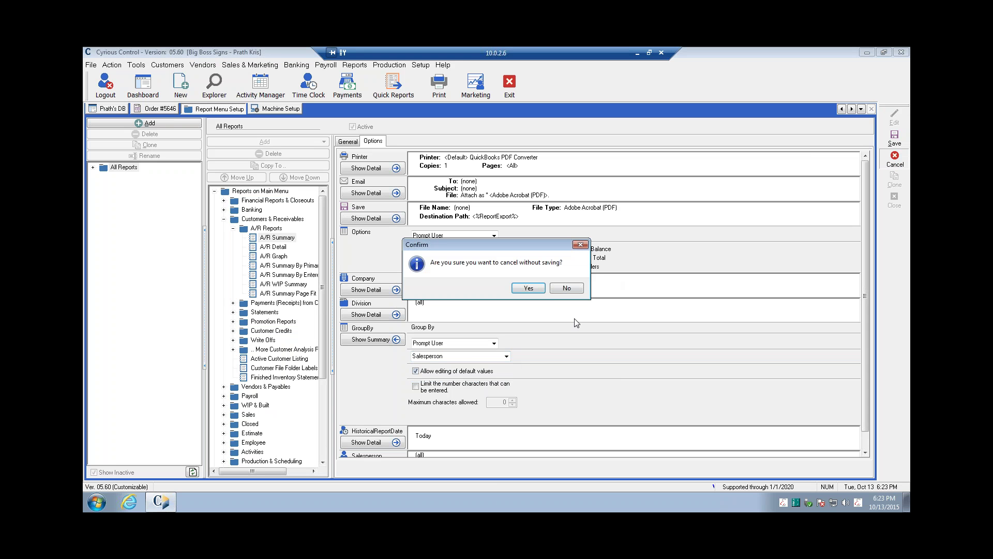
left_click(546, 290)
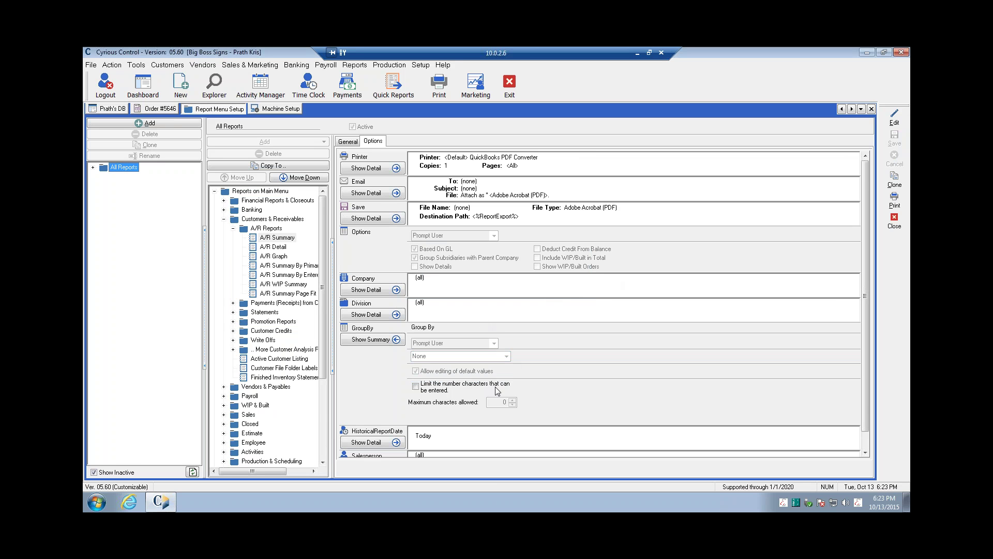
- Select the Part Usage By Part Type report in the Usage Reports group of Parts & Inventory, widening the report tree
left_click(233, 228)
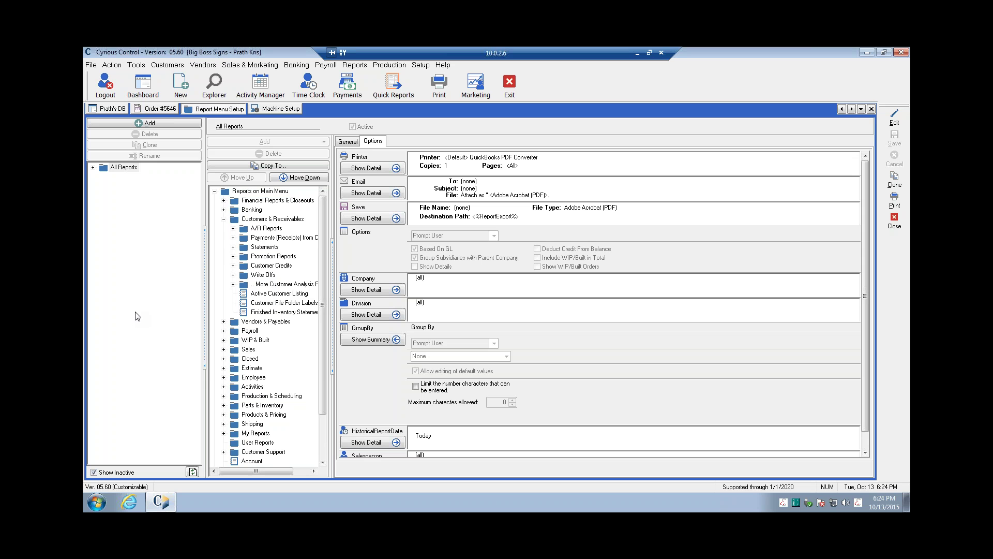
left_click(224, 220)
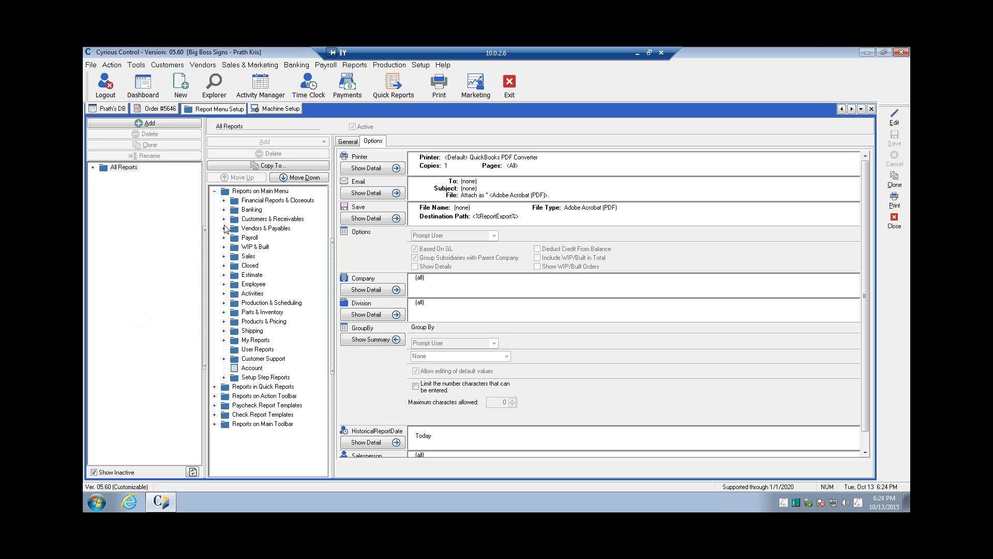
left_click(224, 313)
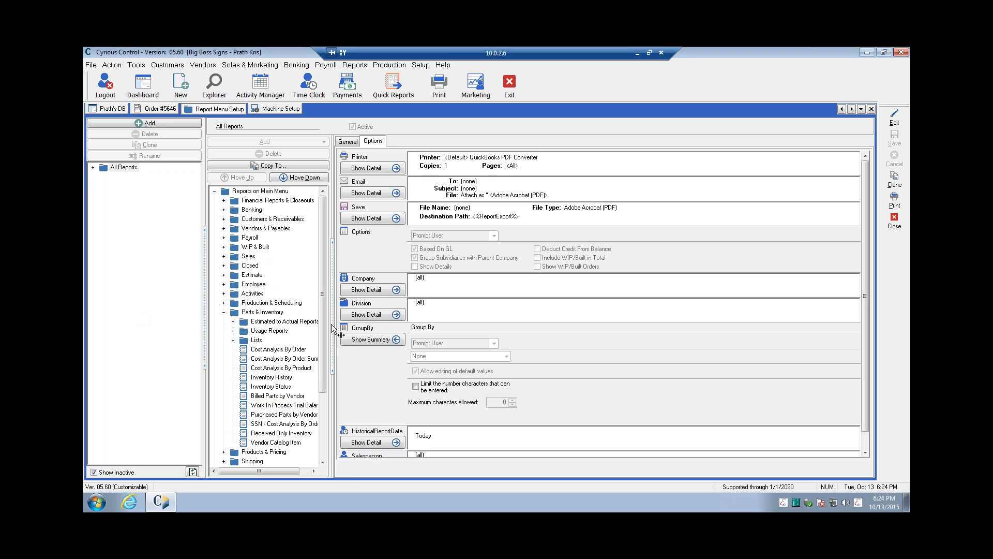
left_click_drag(333, 328, 353, 328)
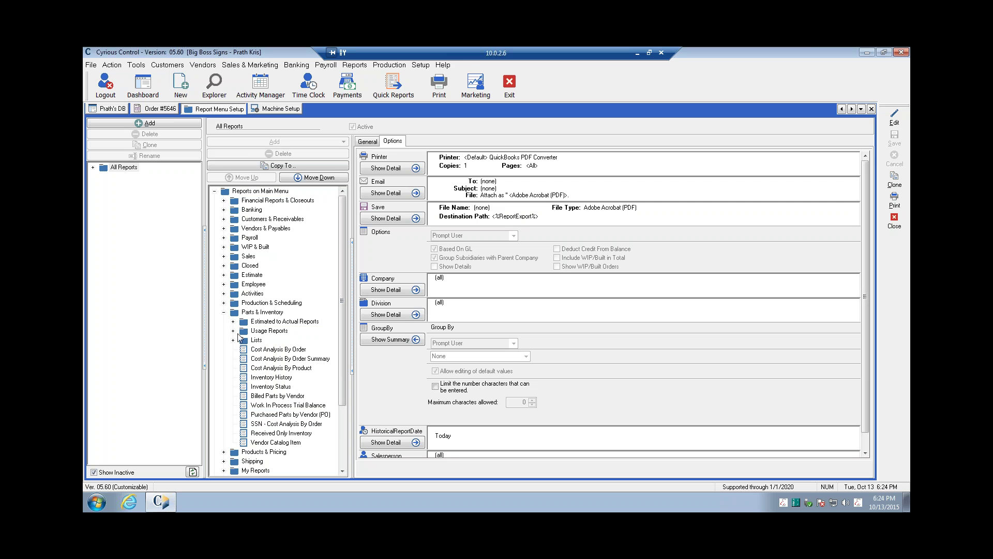
left_click(233, 331)
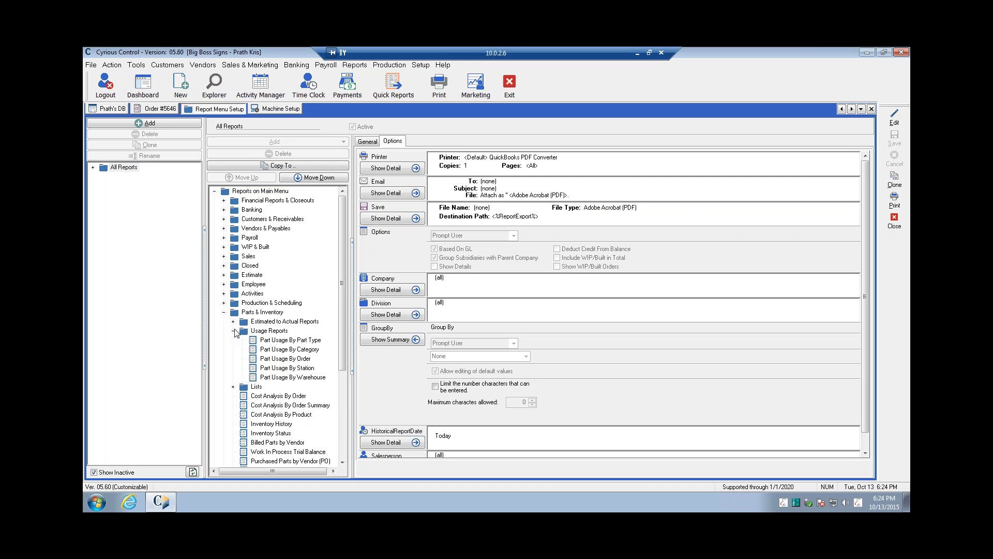
left_click(308, 341)
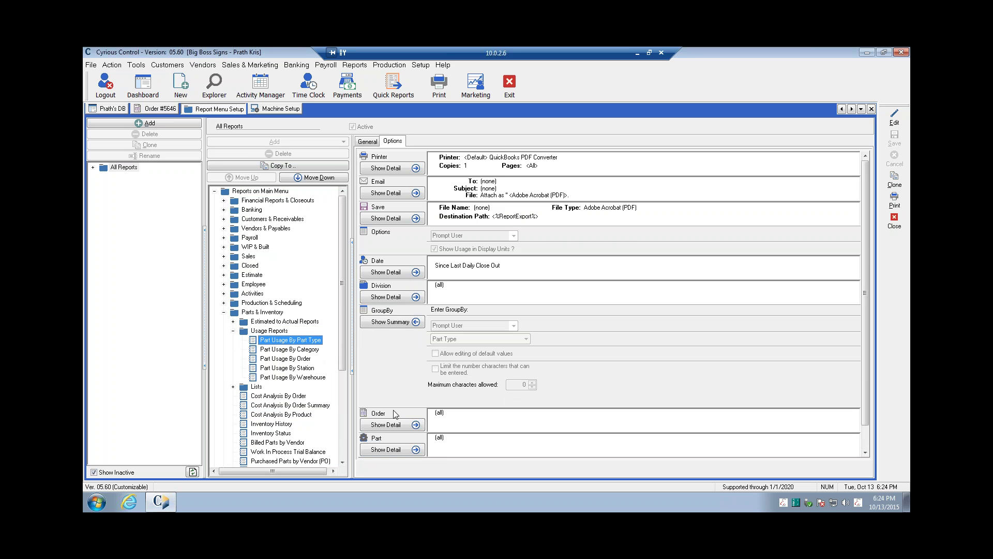
- Show the Part option's details for this report and look through the available parts down to the HP printers
left_click(417, 449)
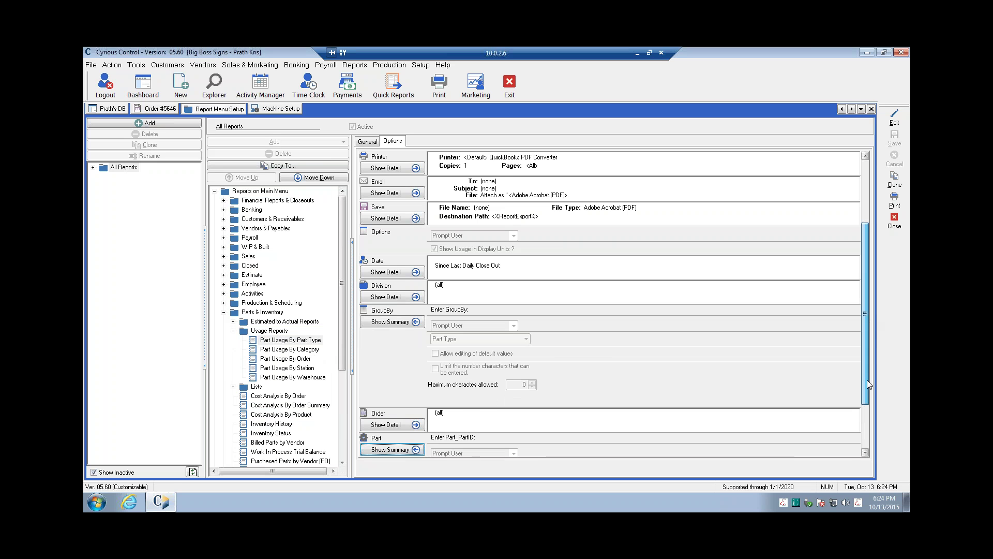
scroll(868, 378, "down", 3)
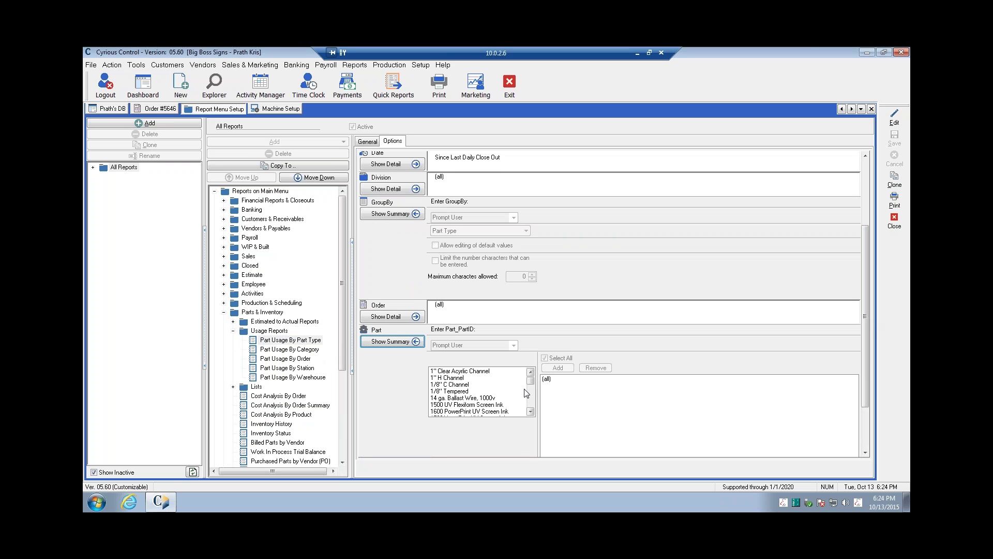
mouse_move(530, 382)
left_mouse_down()
mouse_move(536, 394)
mouse_move(531, 382)
left_mouse_up()
scroll(532, 382, "up", 3)
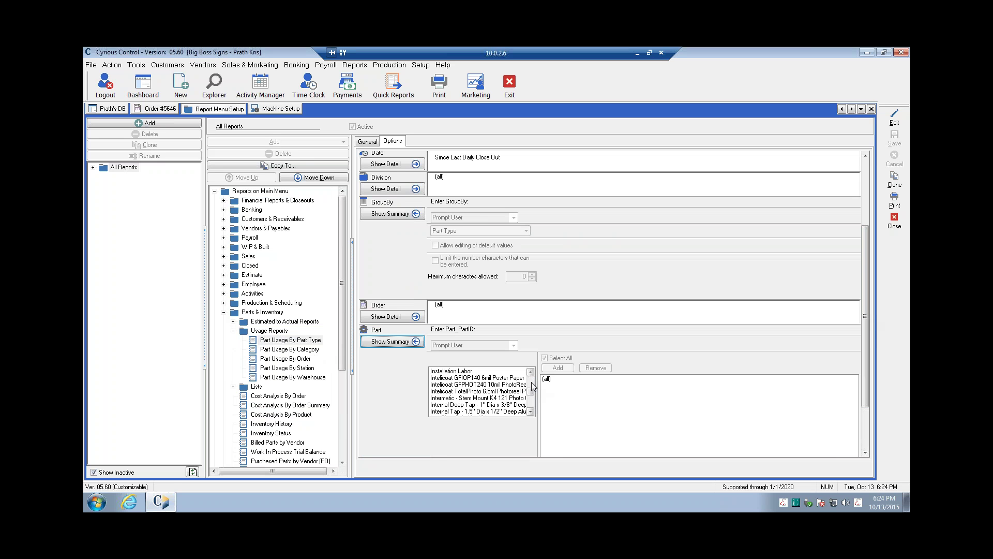
left_click(530, 372)
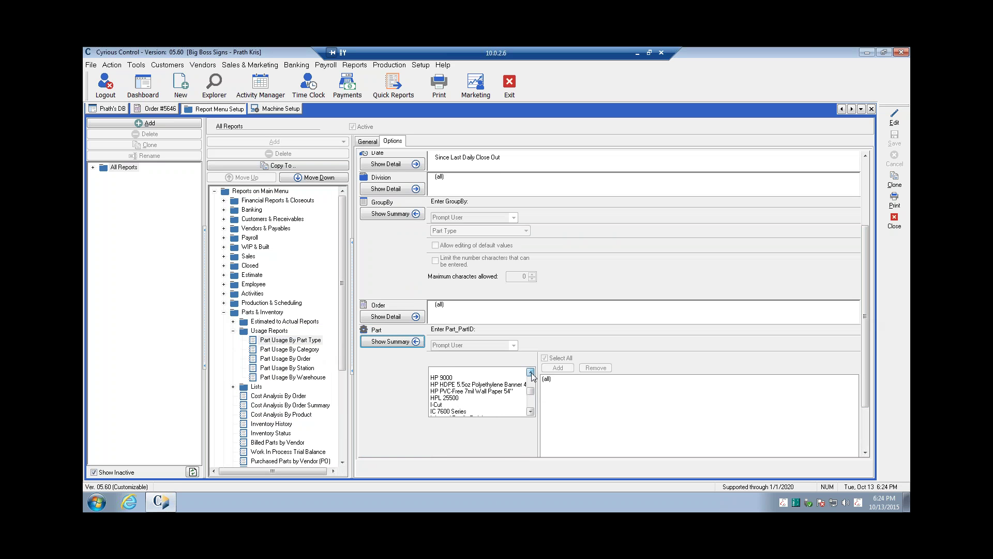
left_click(531, 372)
left_click(531, 371)
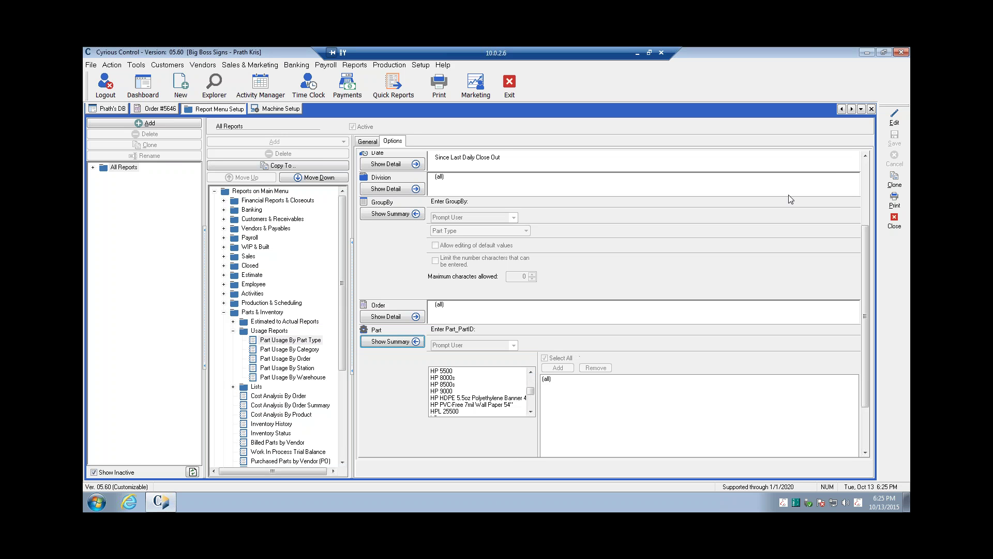
- Open the Part Usage By Part Type report for editing and review its GroupBy choices, keeping Part Type
left_click(902, 120)
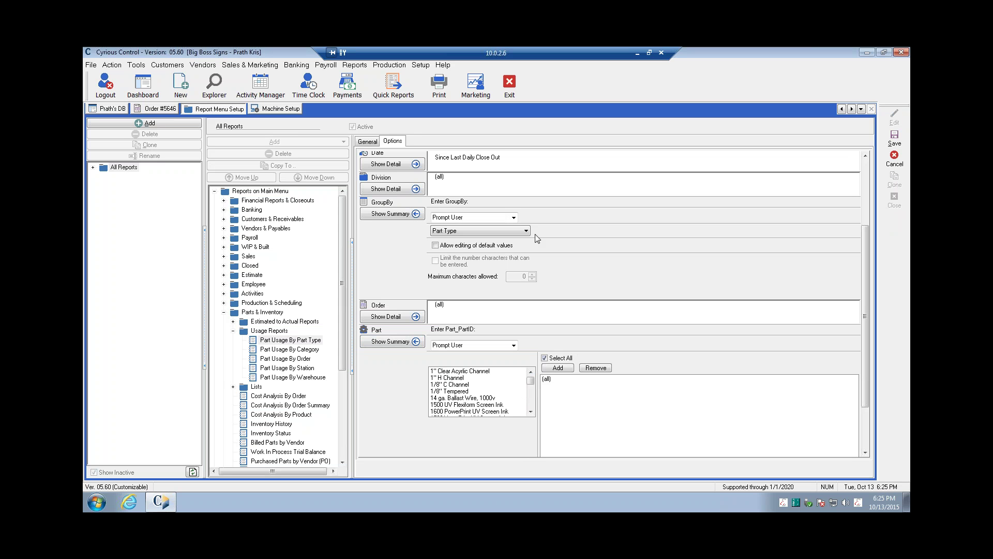
left_click(526, 231)
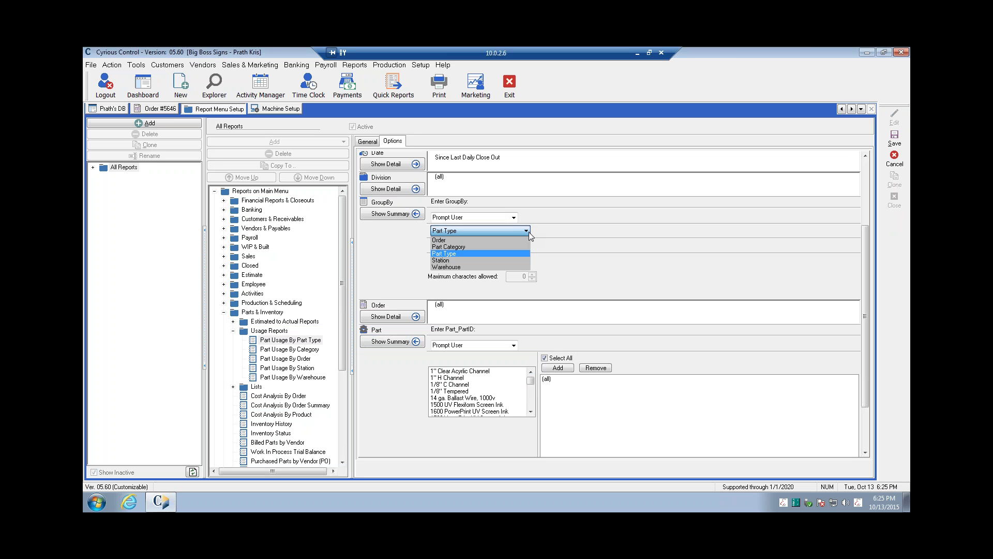
left_click(530, 235)
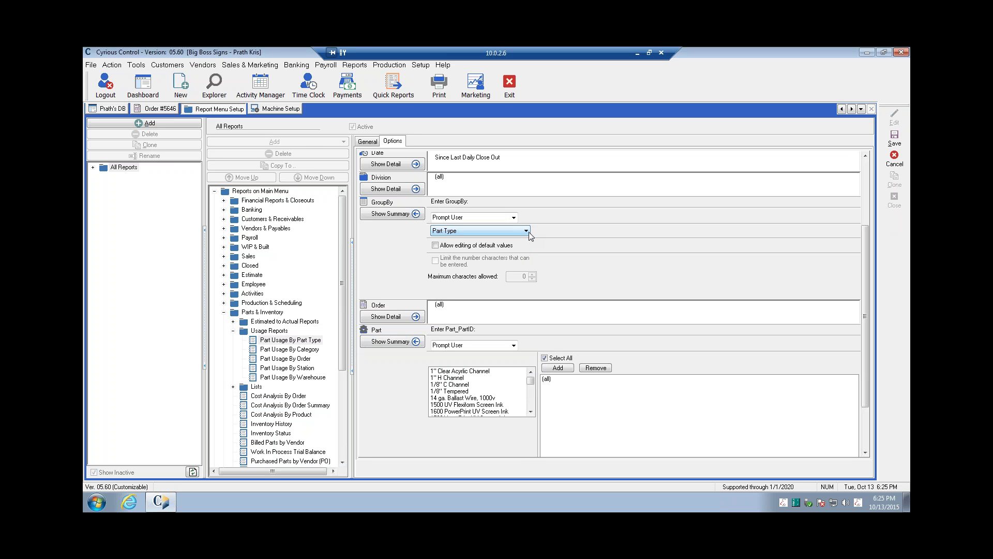
- Turn off Select All for the Part option and add HP 8000s to the report's chosen parts
left_click(547, 359)
left_click(546, 359)
scroll(532, 395, "down", 3)
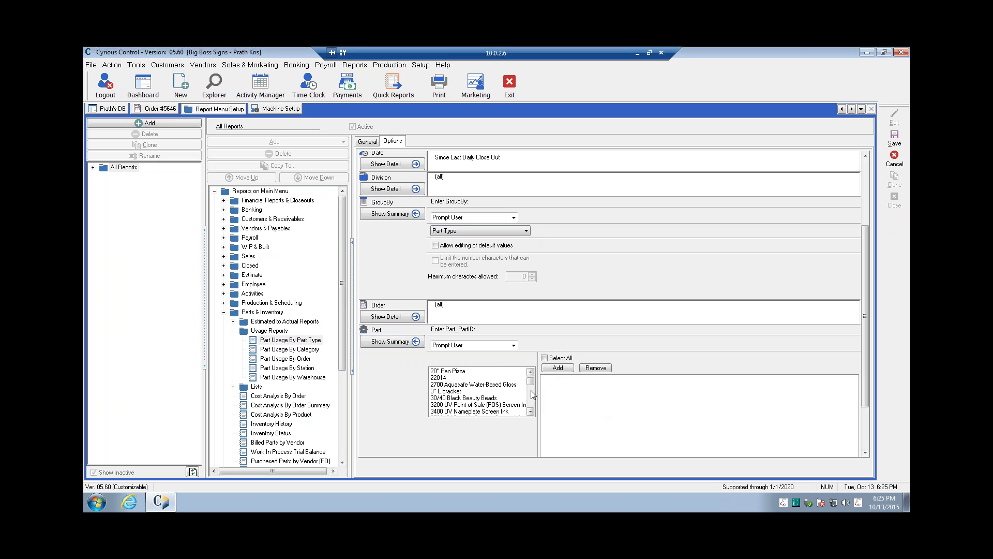
scroll(533, 396, "down", 3)
scroll(533, 398, "down", 10)
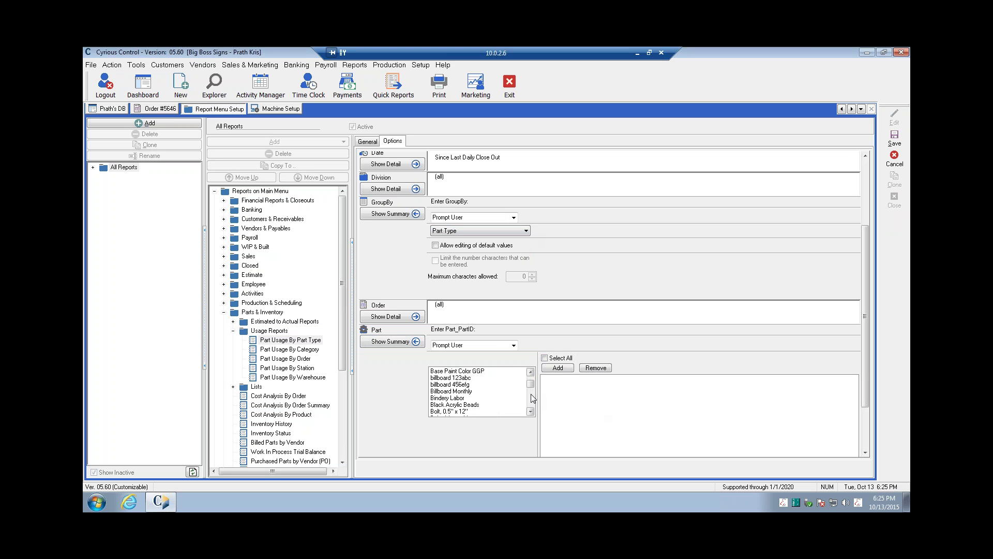
scroll(534, 398, "down", 9)
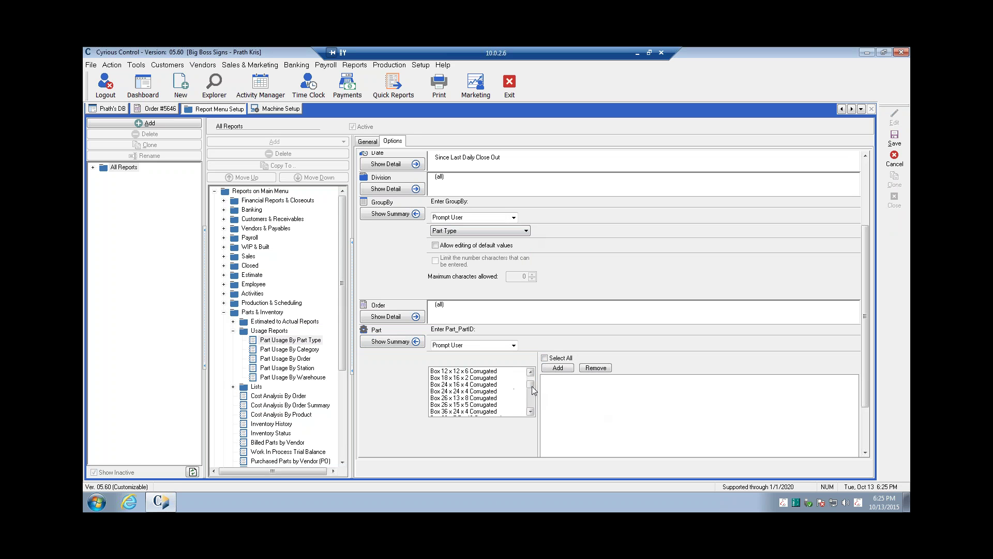
scroll(533, 397, "down", 5)
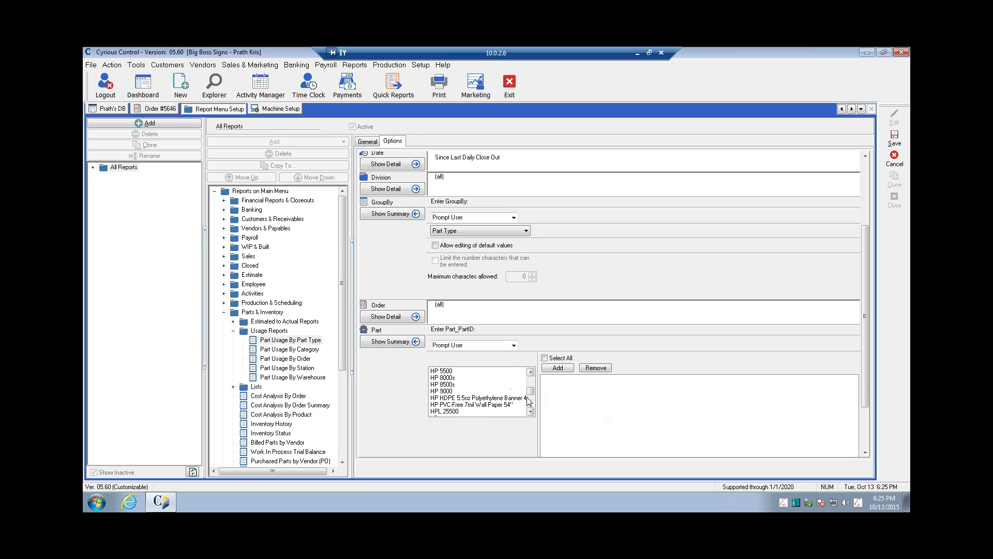
left_click(460, 378)
left_click(558, 368)
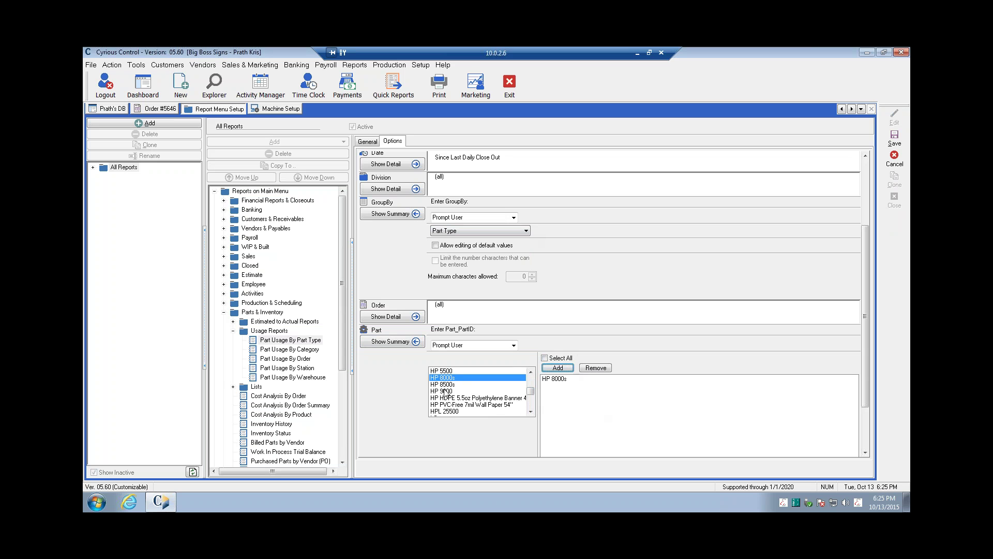
- Add HP 9000 and HP 5500 to the report's chosen parts
key("Down")
left_click(558, 368)
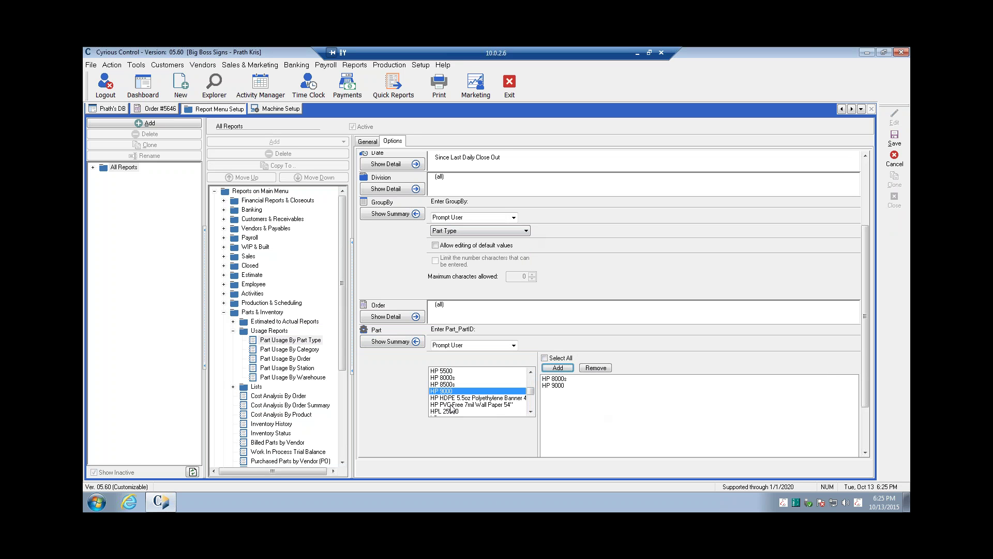
left_click(441, 371)
left_click(558, 367)
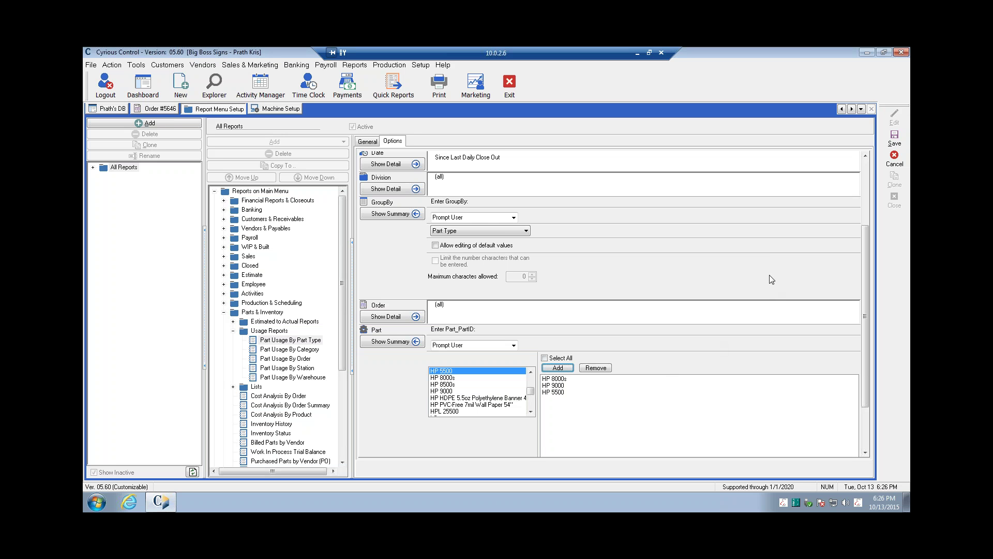
- Discard the report's unsaved part changes and list the Estimated to Actual Reports with their full names readable
left_click(894, 158)
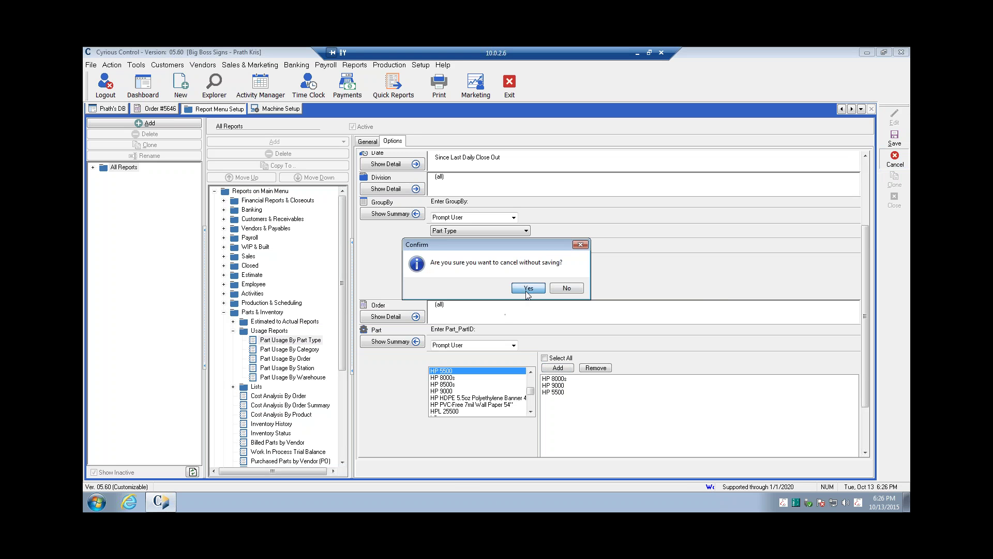
left_click(528, 288)
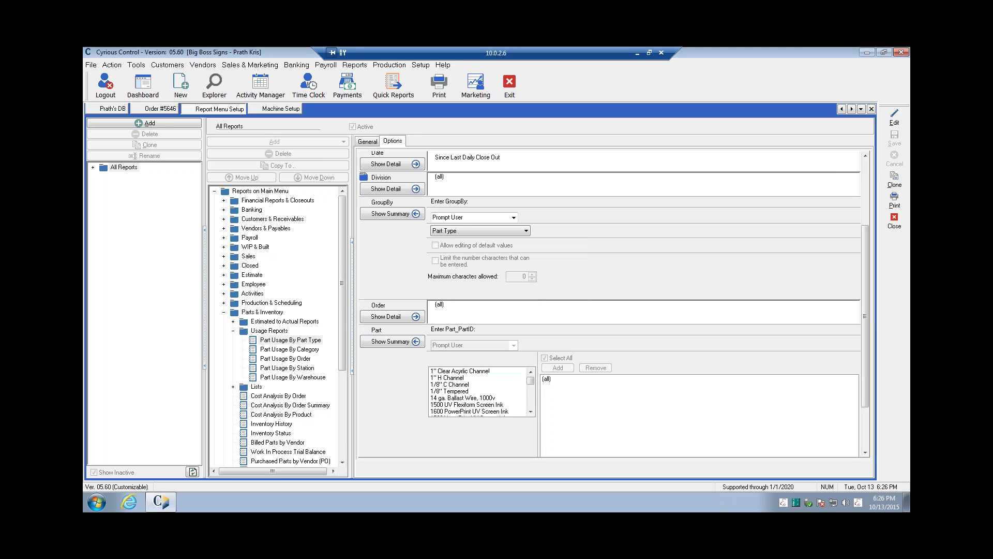
left_click(233, 321)
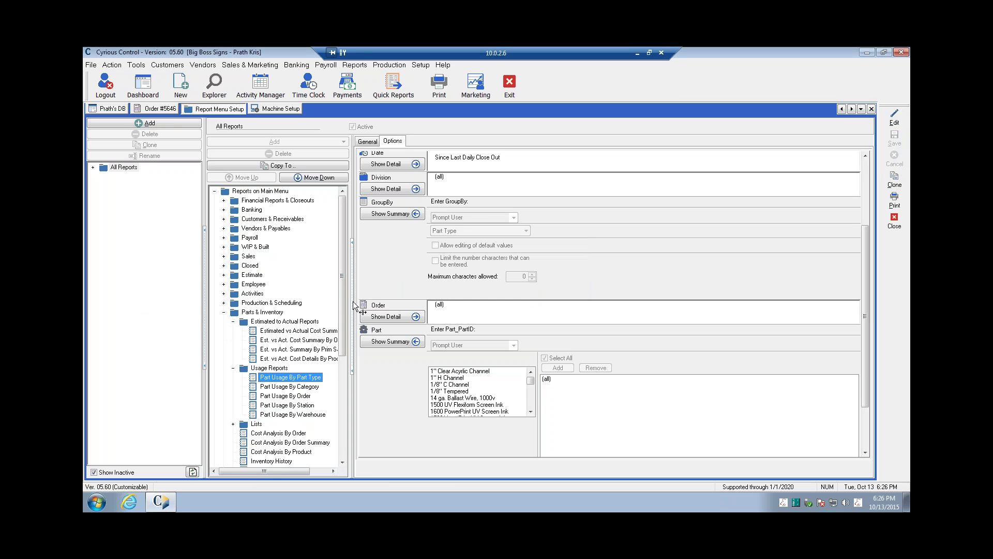
left_click_drag(352, 310, 379, 310)
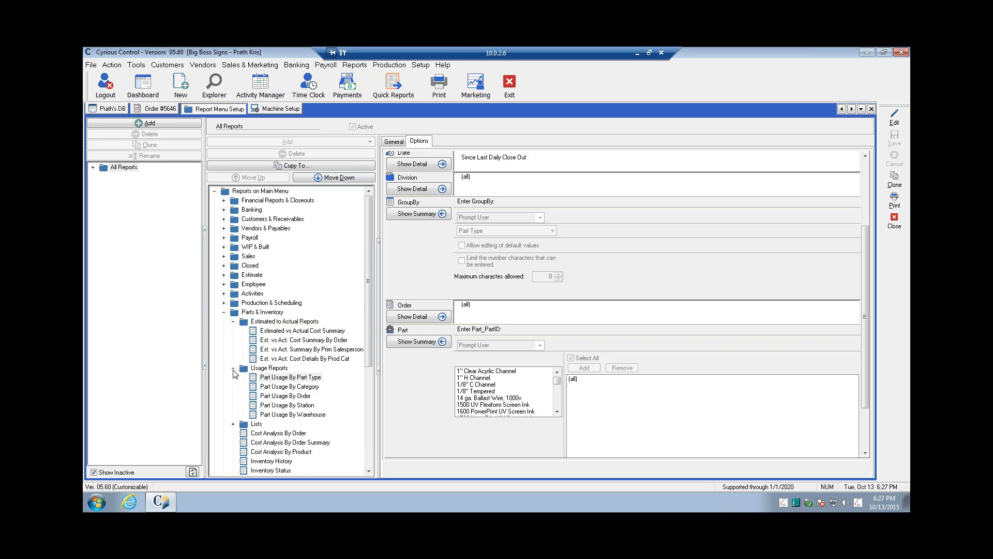
- Collapse the Parts & Inventory and Reports on Main Menu folders and look over the Reports on Action Toolbar categories
left_click(234, 368)
left_click(233, 321)
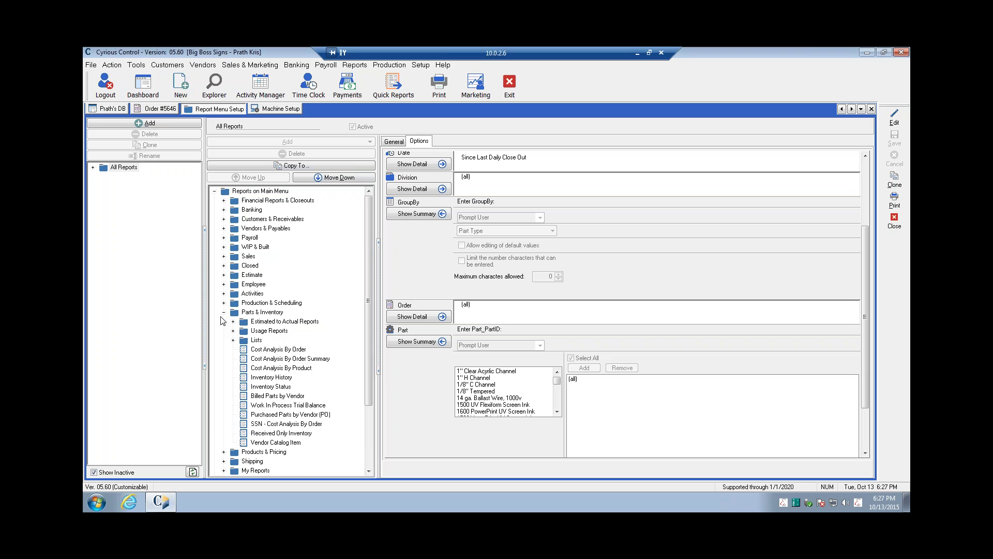
left_click(224, 312)
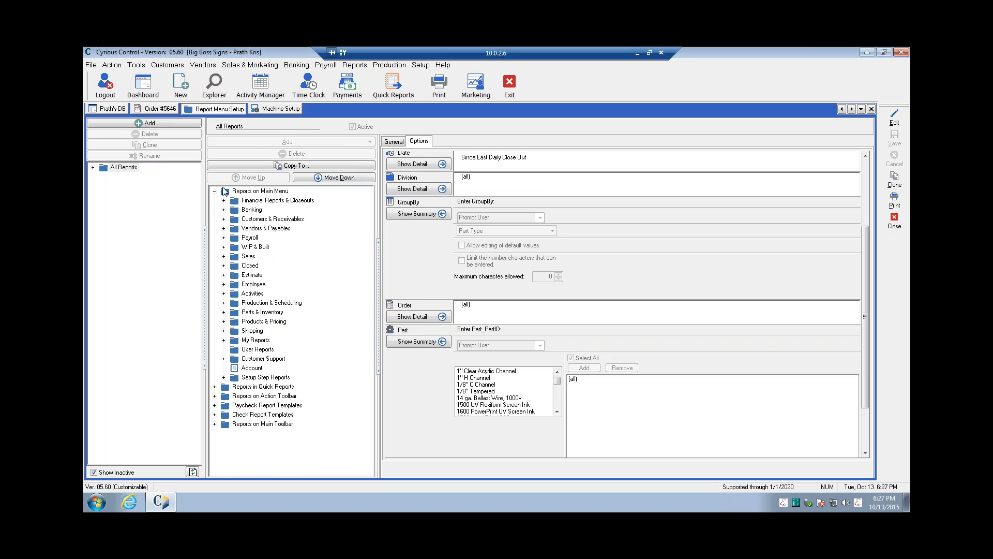
left_click(215, 191)
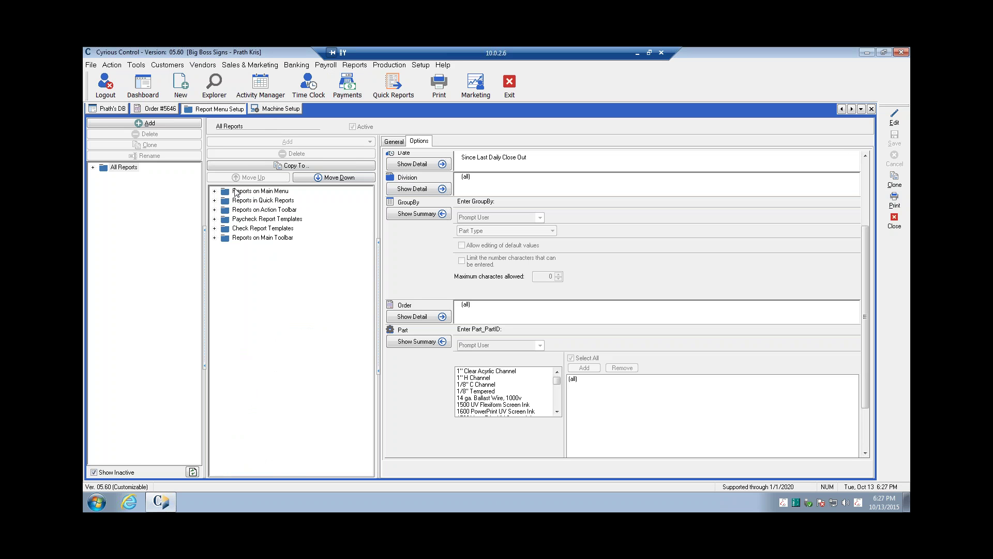
left_click(214, 210)
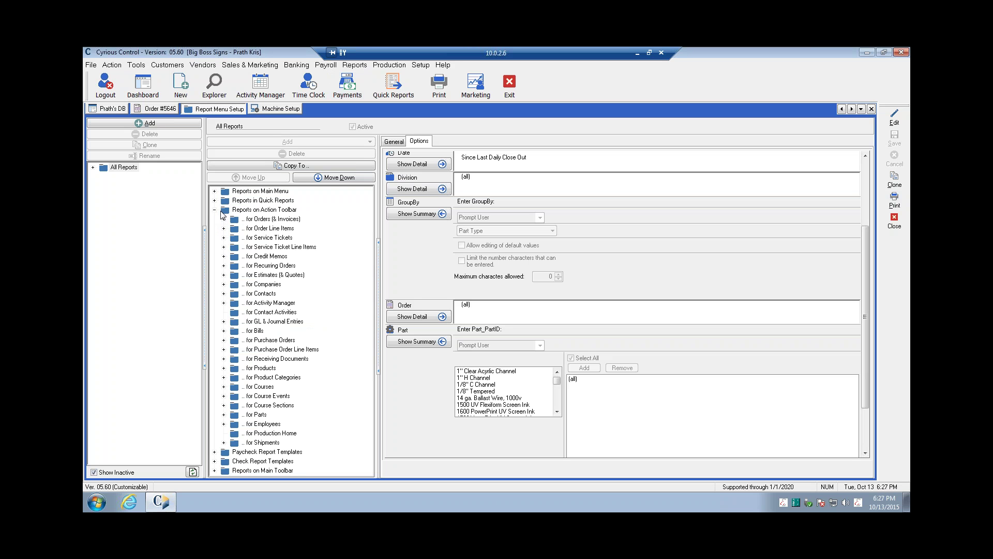
left_click(215, 209)
- Close the Machine Setup and Report Menu Setup pages to return to the open order
left_click(262, 109)
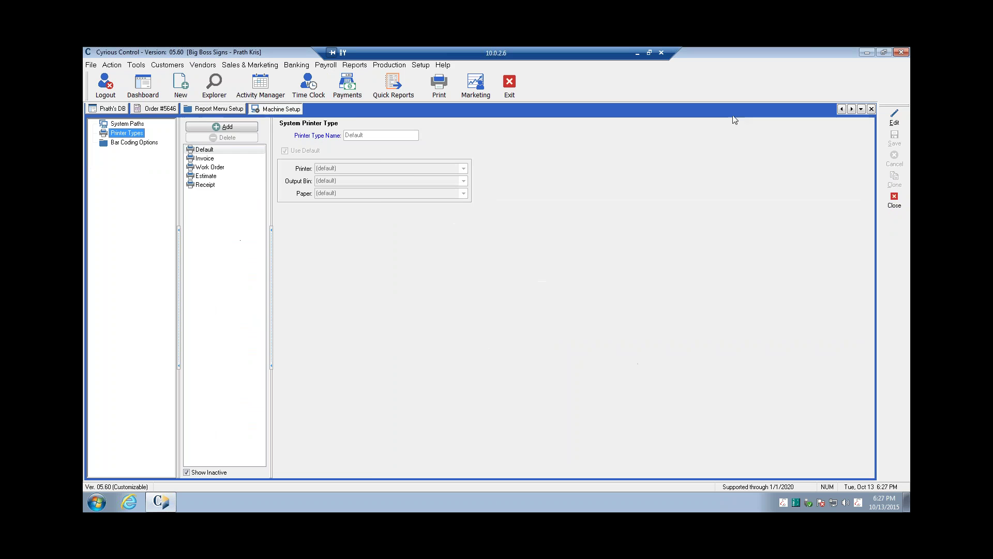
left_click(872, 109)
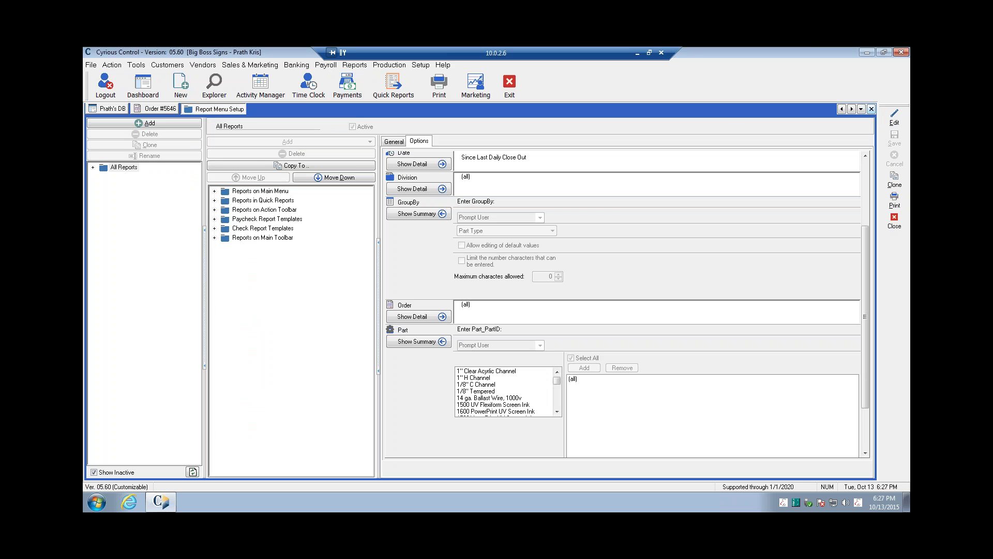
left_click(872, 109)
- Preview the Standard Invoice for the open ABC order with its default criteria
left_click(894, 293)
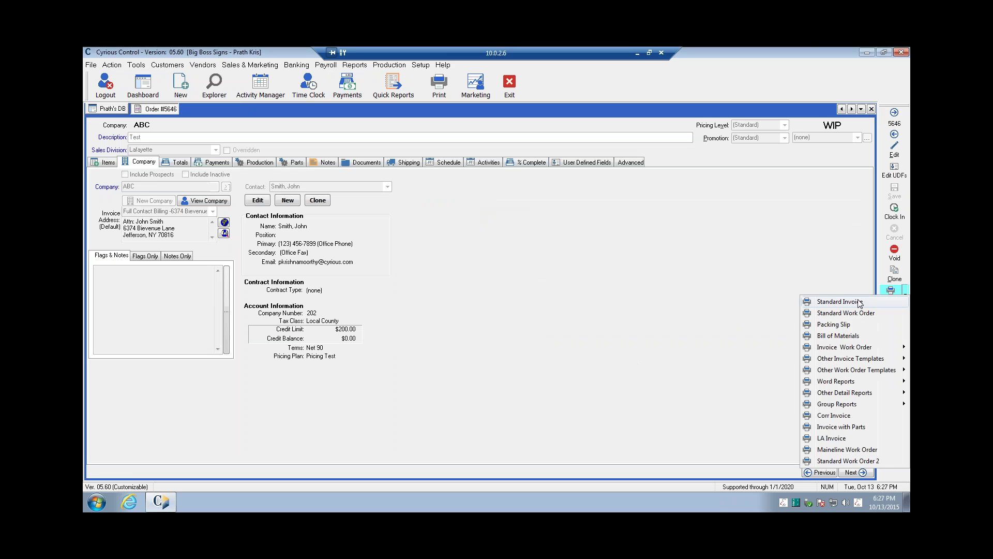
left_click(860, 303)
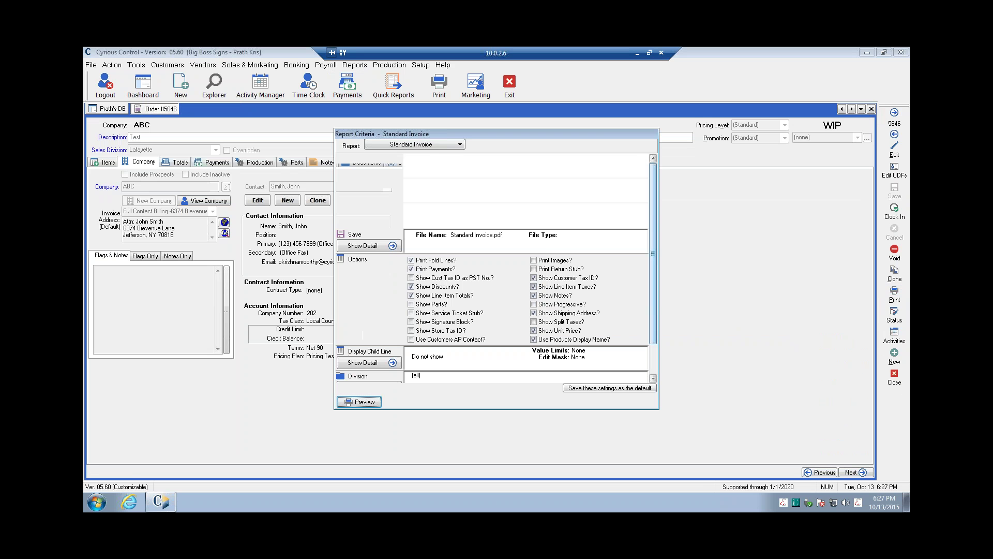
left_click(359, 405)
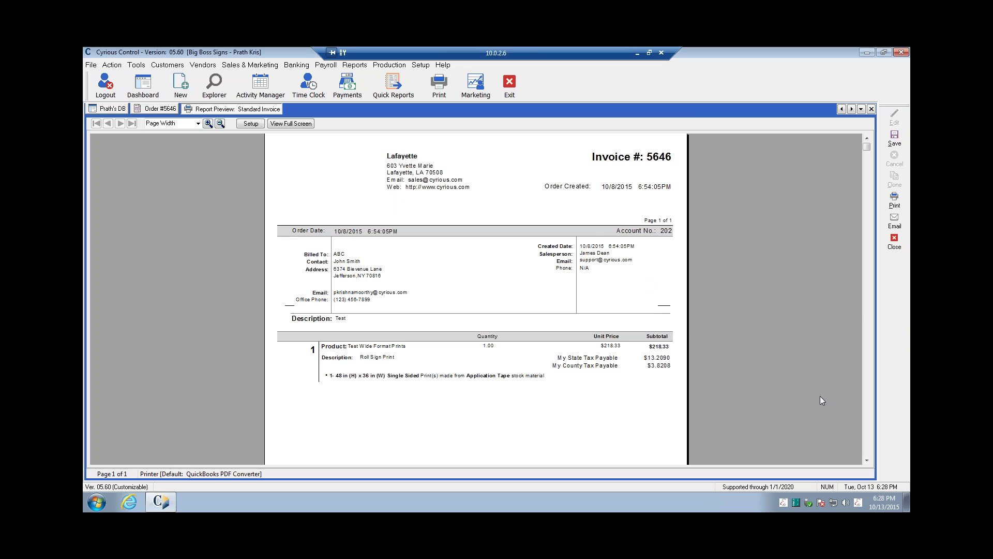
- Look through the Standard Invoice preview from the header down to the notes and totals, and return to its beginning
left_click(867, 460)
left_click(867, 461)
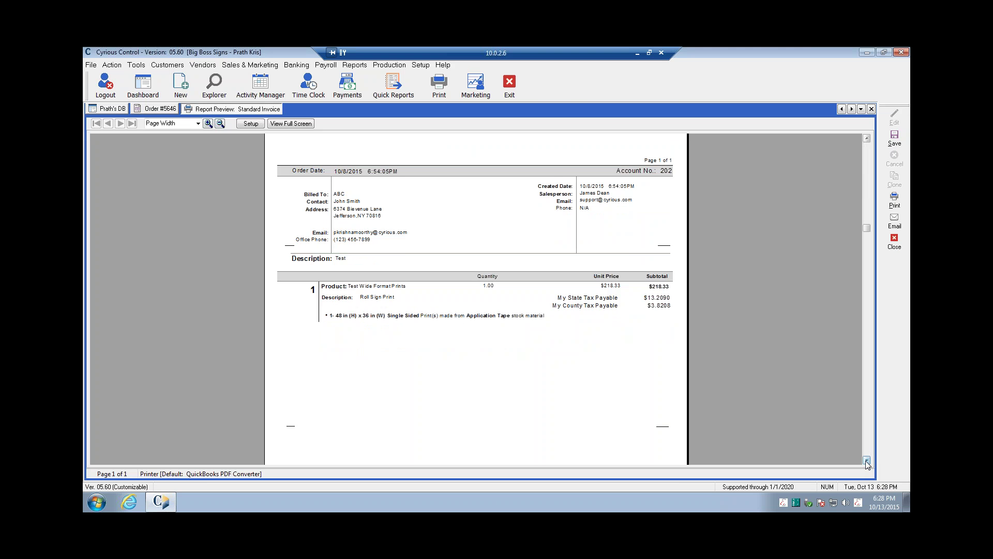
left_click(867, 460)
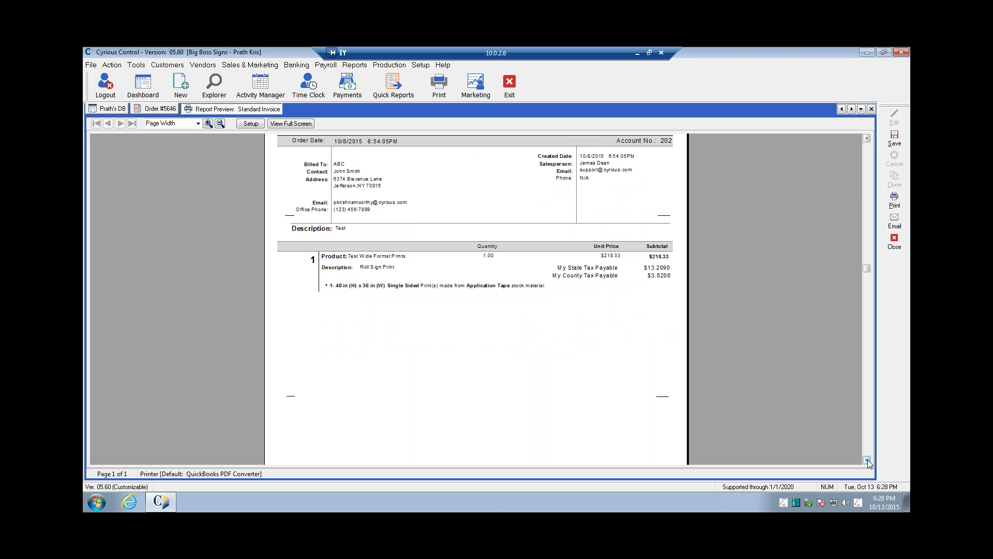
left_click(867, 461)
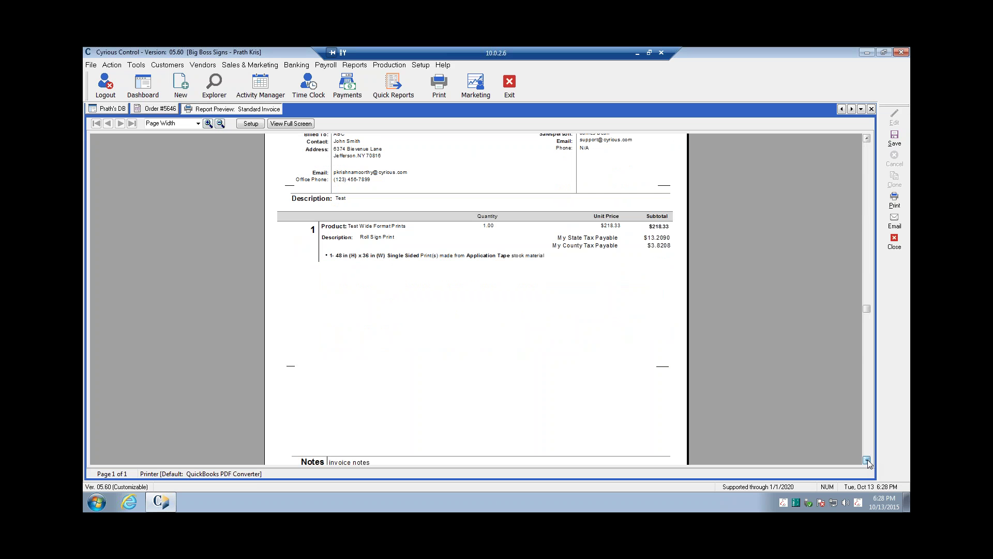
left_click(867, 460)
left_click(867, 460)
left_click(867, 461)
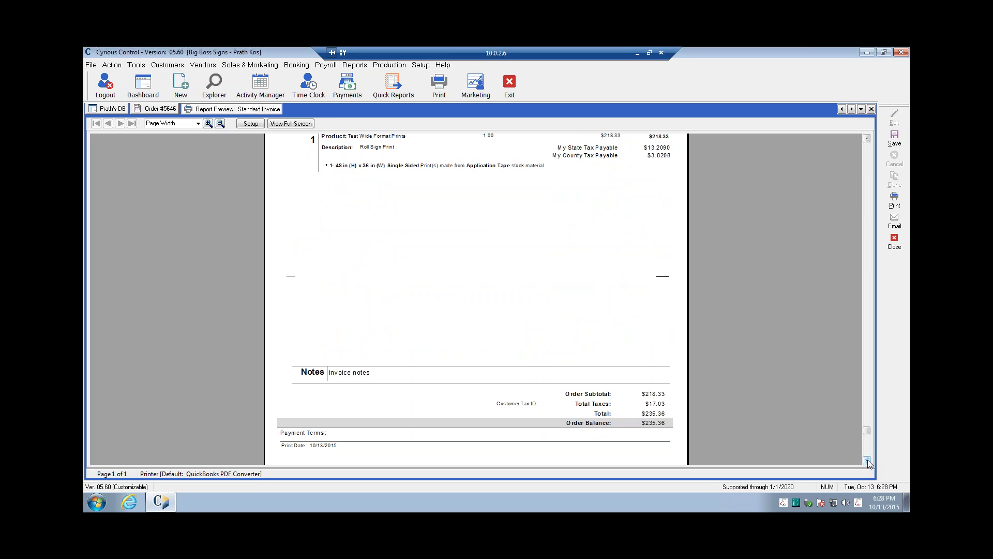
left_click(867, 460)
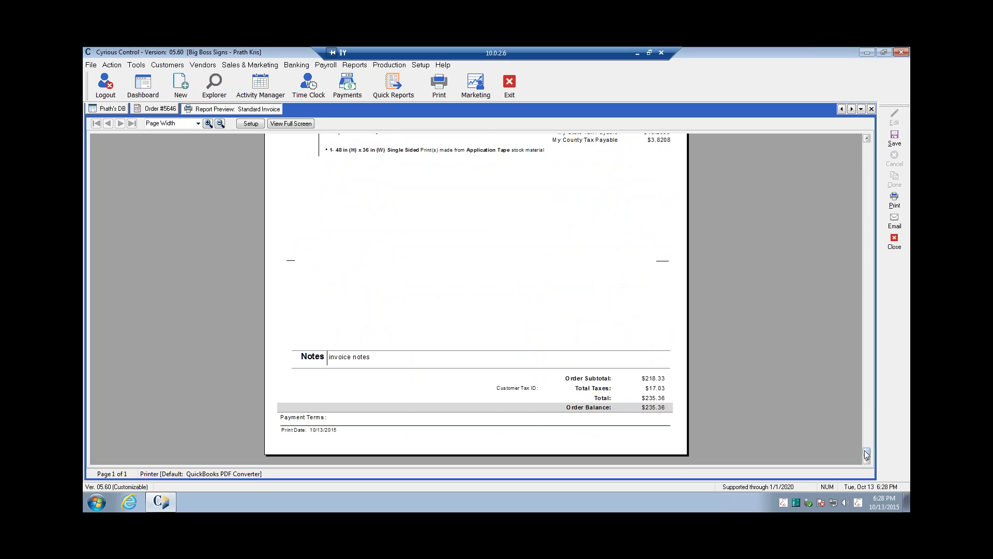
scroll(868, 403, "up", 1)
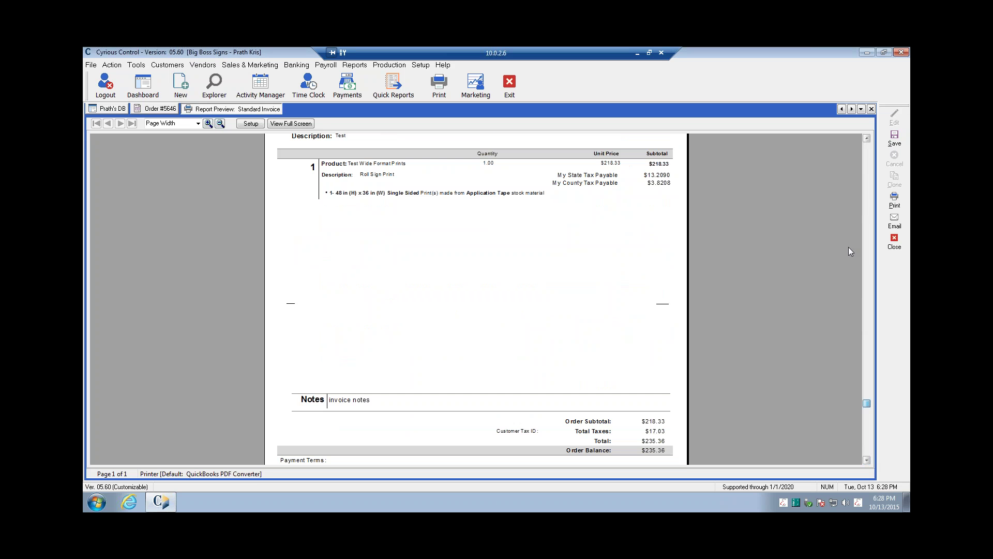
scroll(848, 247, "up", 4)
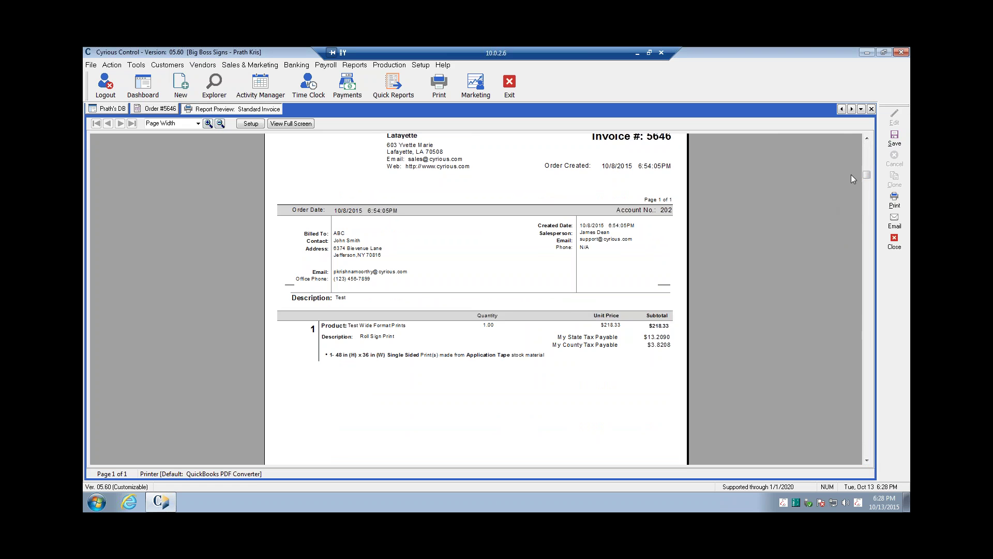
scroll(867, 164, "up", 1)
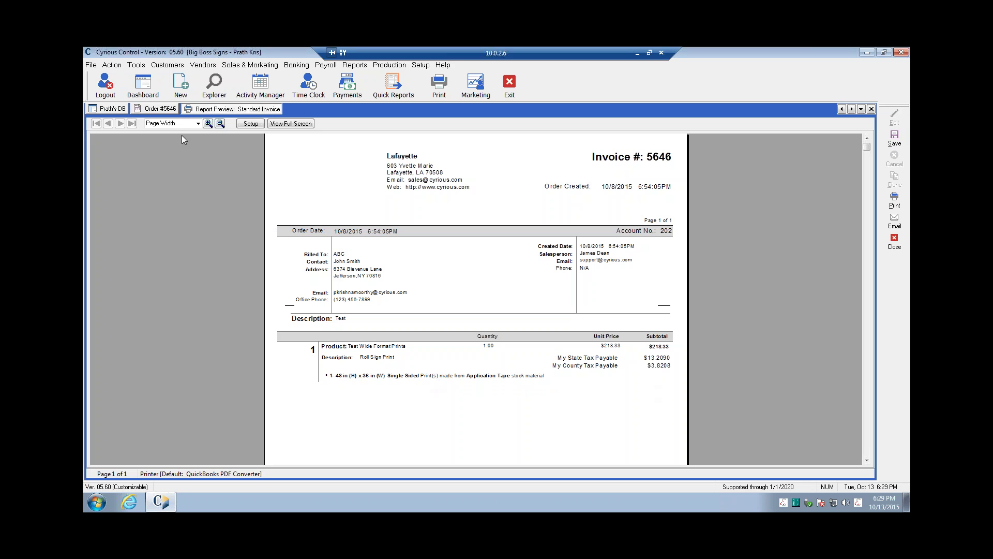
- Show the order's user defined fields and locate the User Defined Field Setup option without opening it
left_click(162, 112)
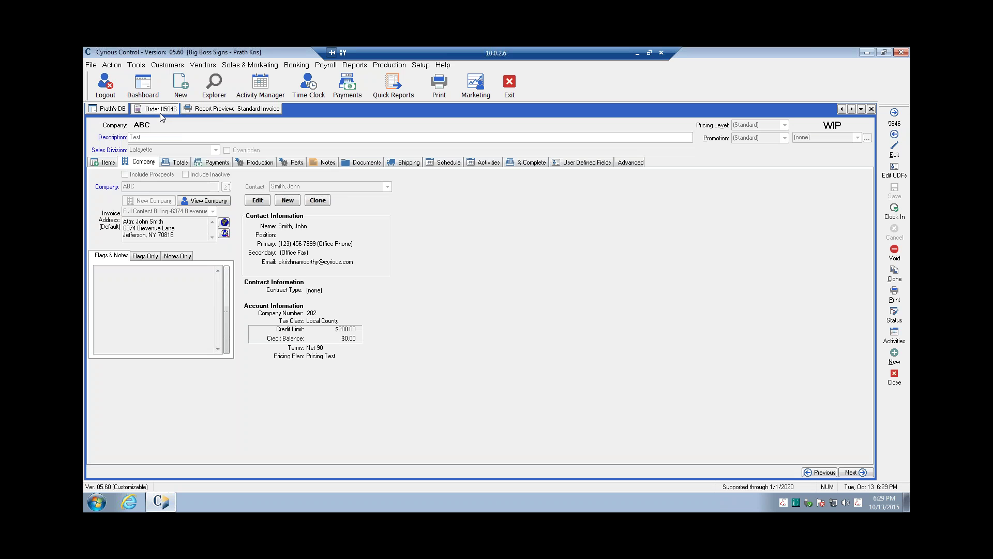
left_click(580, 164)
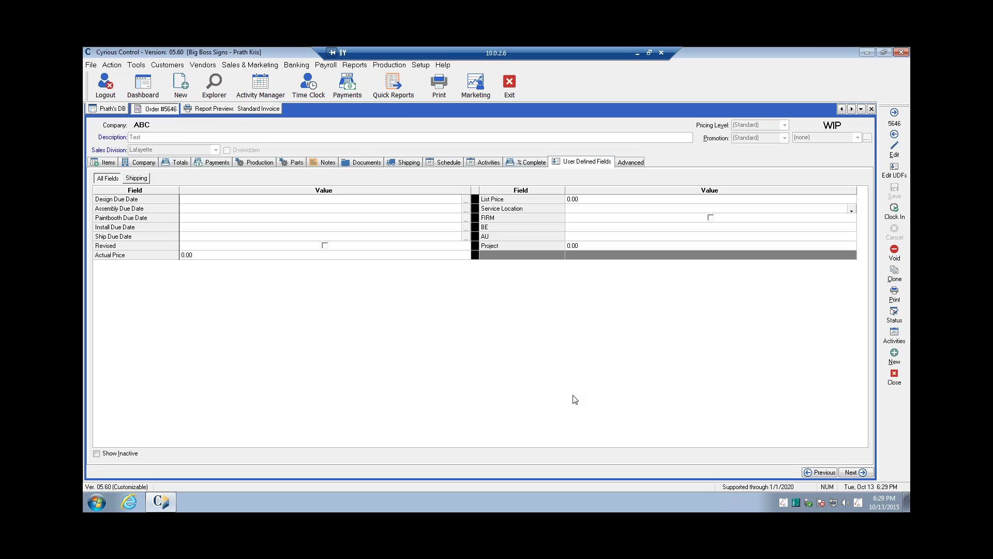
left_click(419, 65)
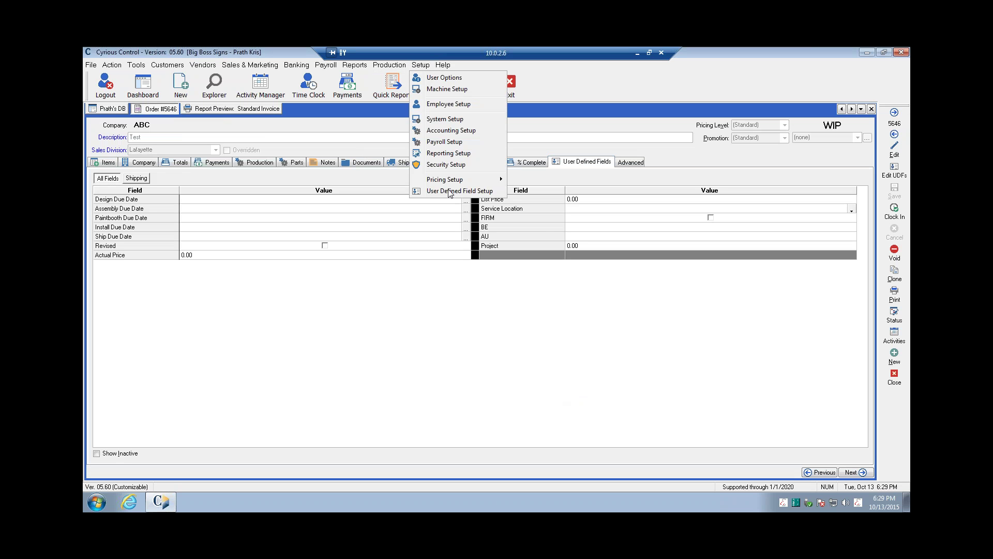
left_click(628, 129)
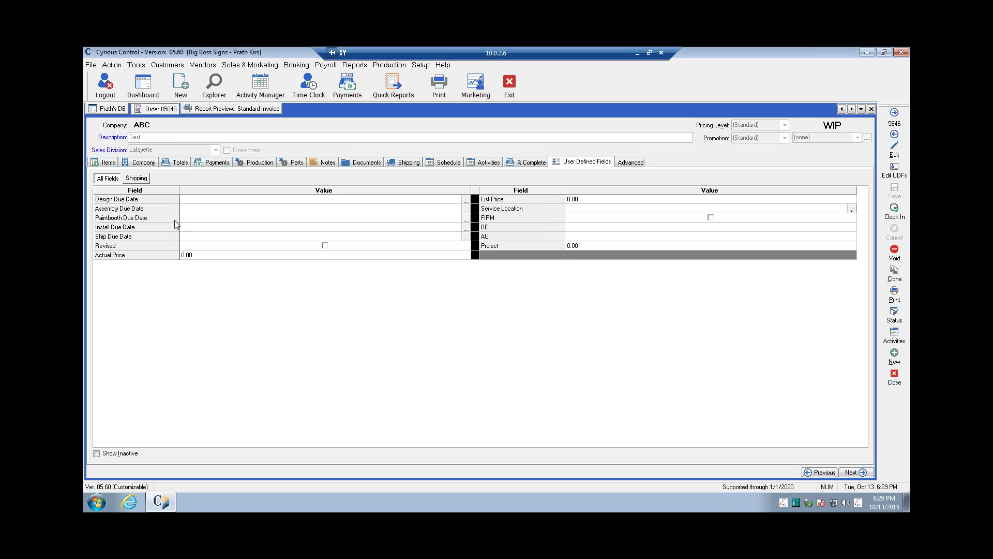
- Close the Standard Invoice preview and show the order's line items
left_click(198, 111)
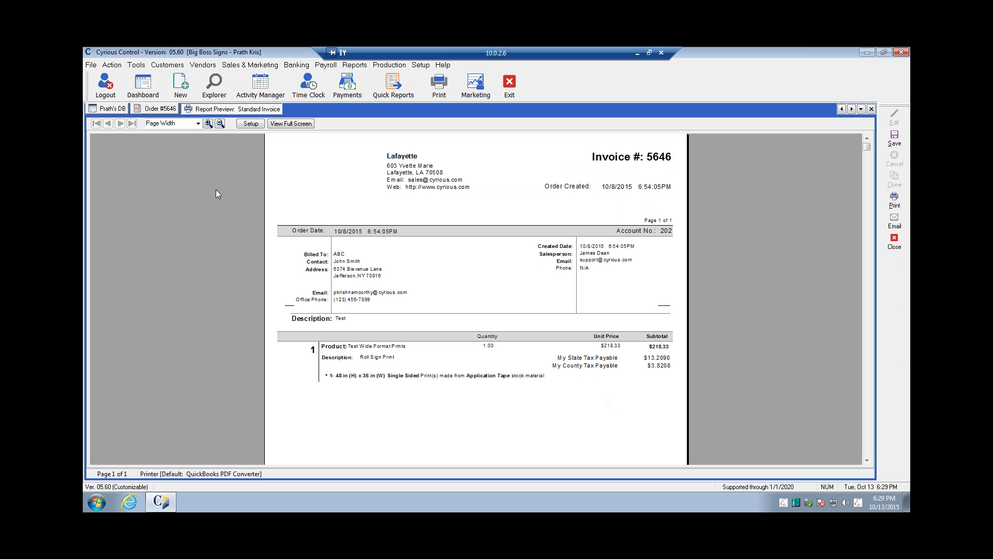
left_click(871, 110)
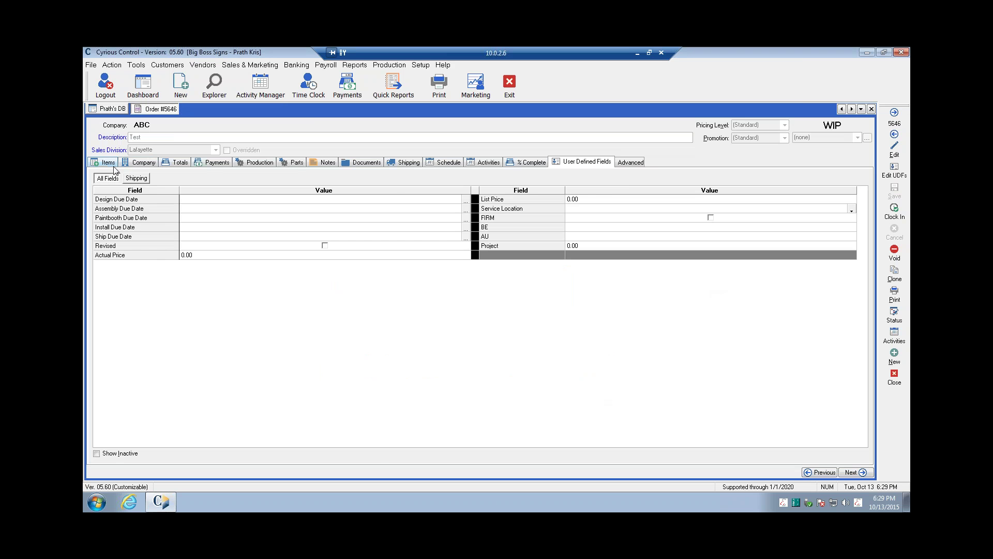
left_click(110, 164)
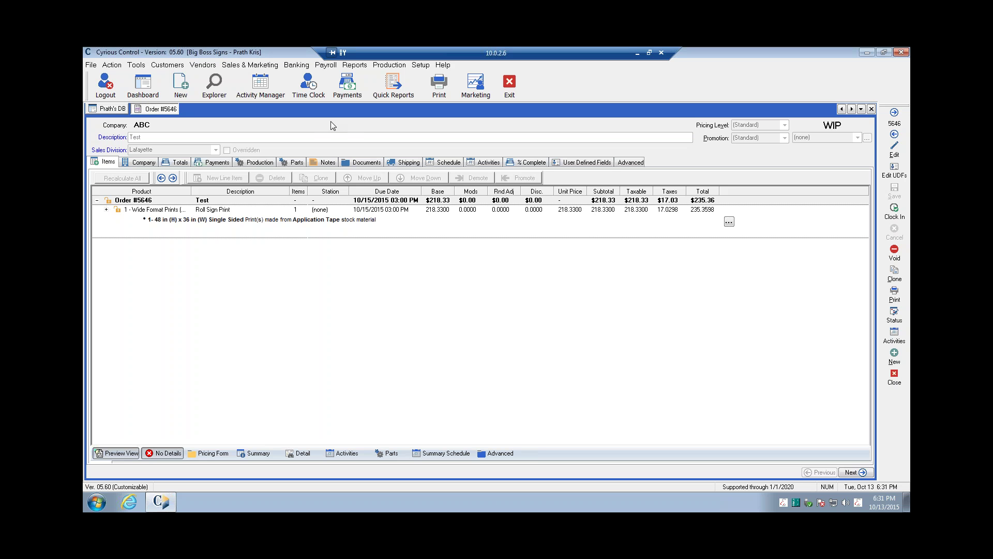
- Put the order into edit mode and open the pricing form of its Wide Format Prints line item
left_click(893, 150)
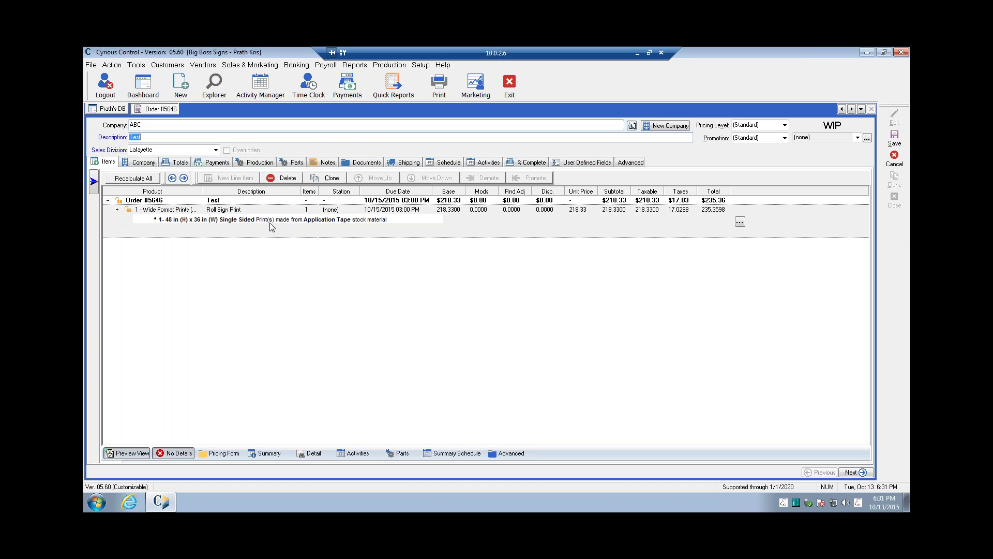
left_click(269, 224)
double_click(269, 223)
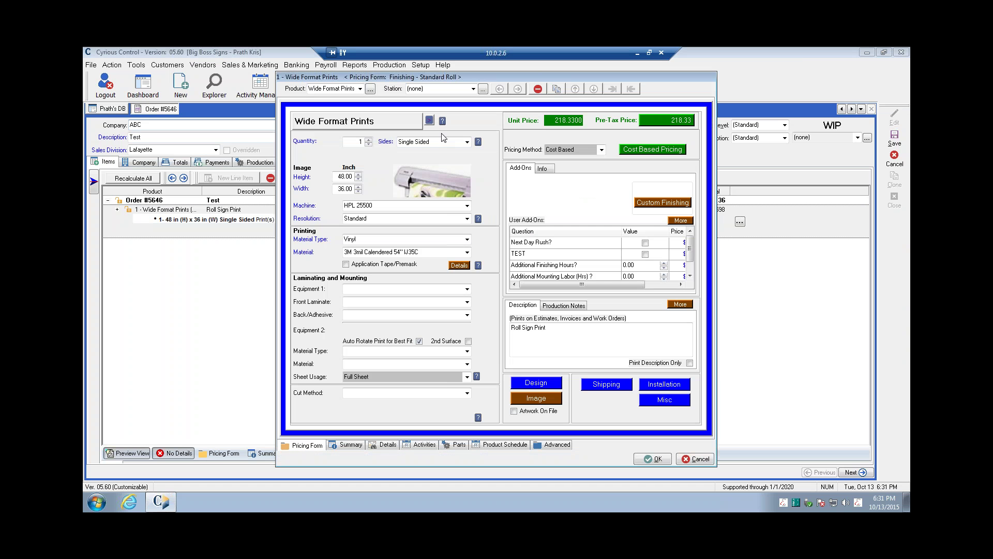
- Review the Sides choices on the pricing form, keeping Single Sided, and show the printing material layout info
left_click(468, 143)
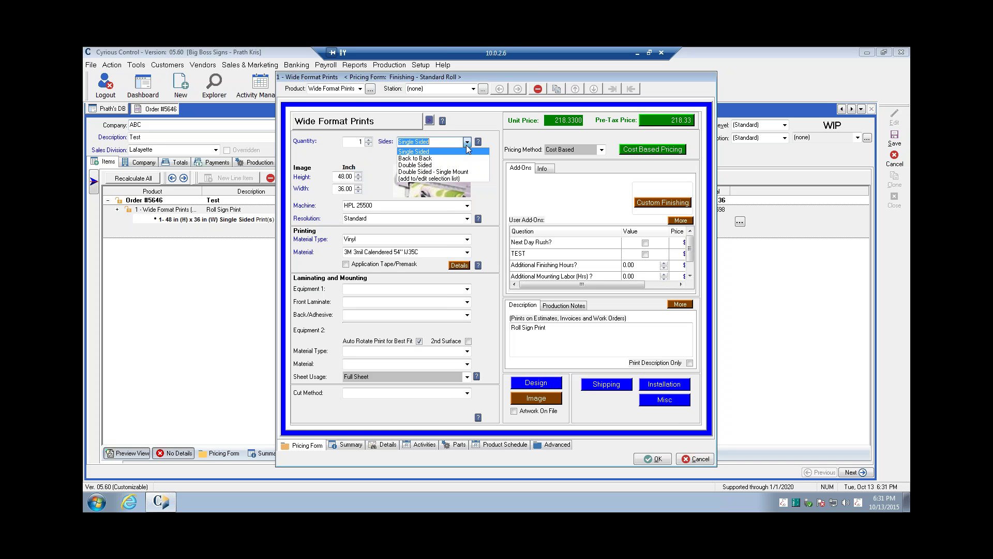
left_click(466, 147)
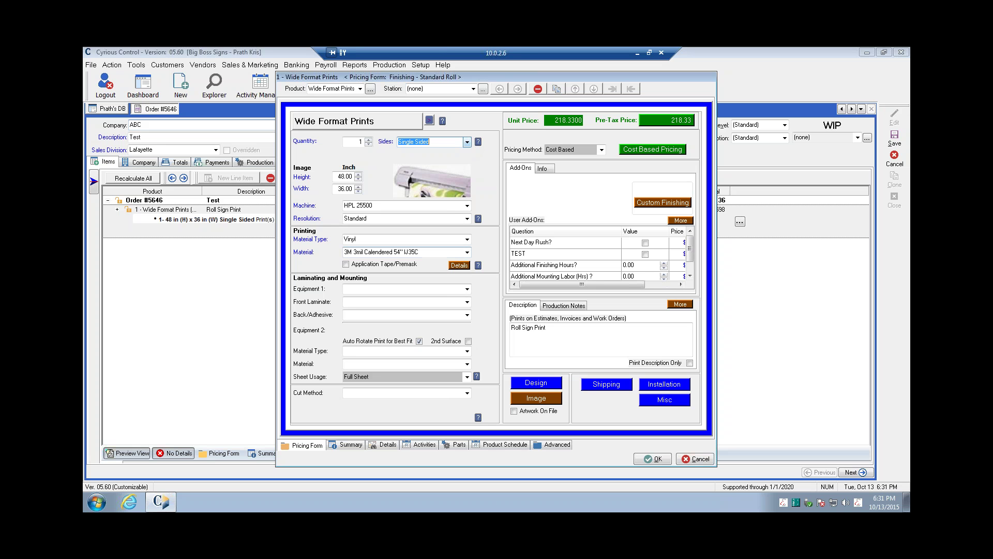
right_click(468, 245)
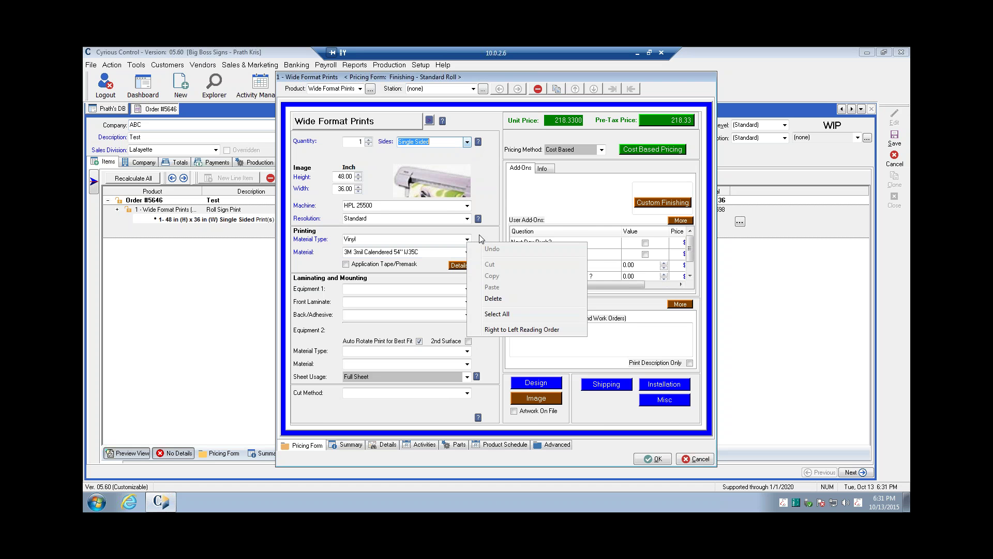
left_click(477, 242)
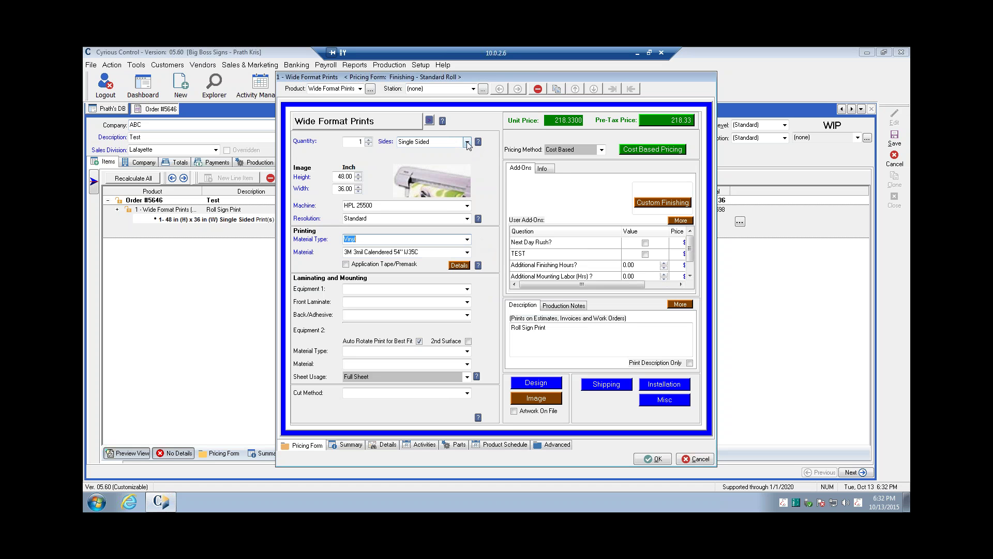
left_click(545, 169)
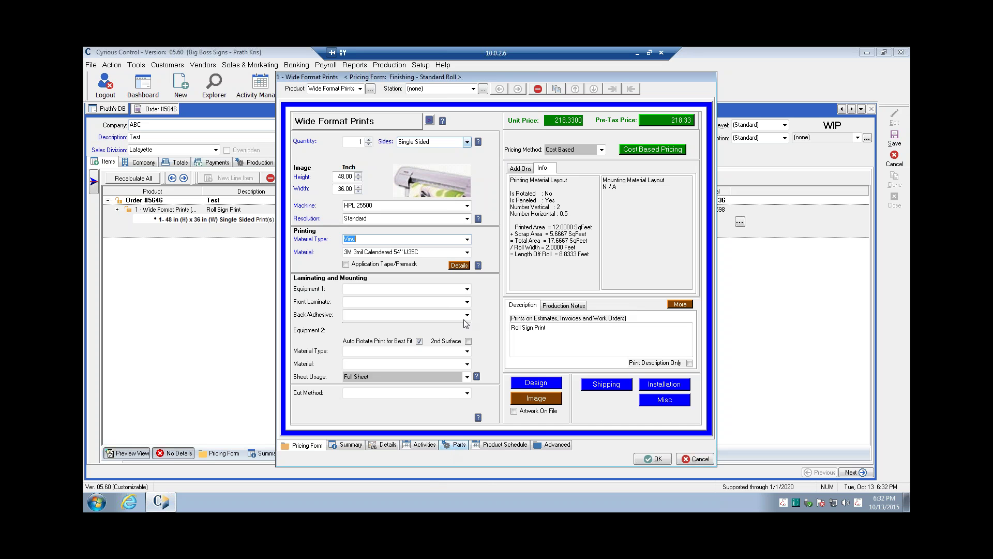
- Review the parts and estimated cost totals of the Wide Format Prints line item, returning to its pricing form
left_click(456, 446)
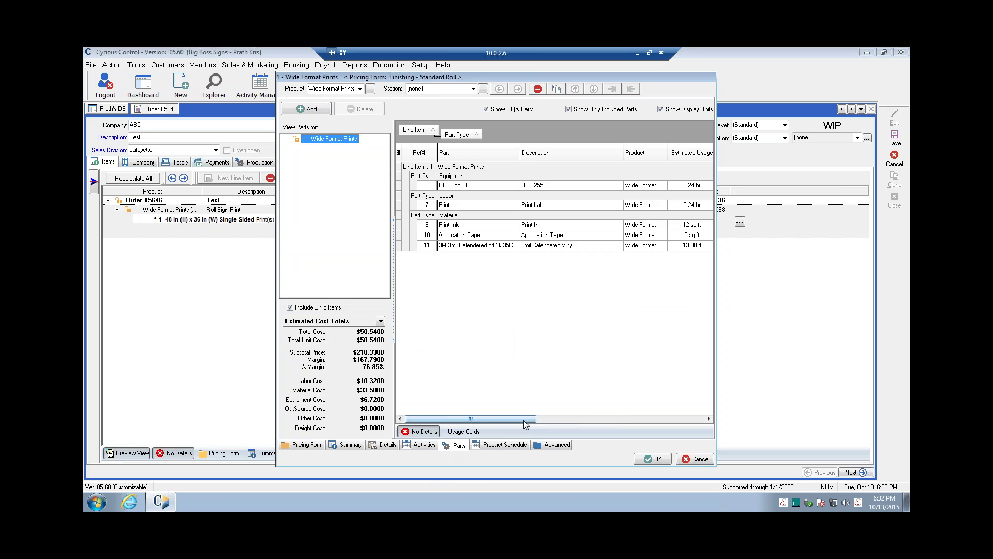
left_click(302, 448)
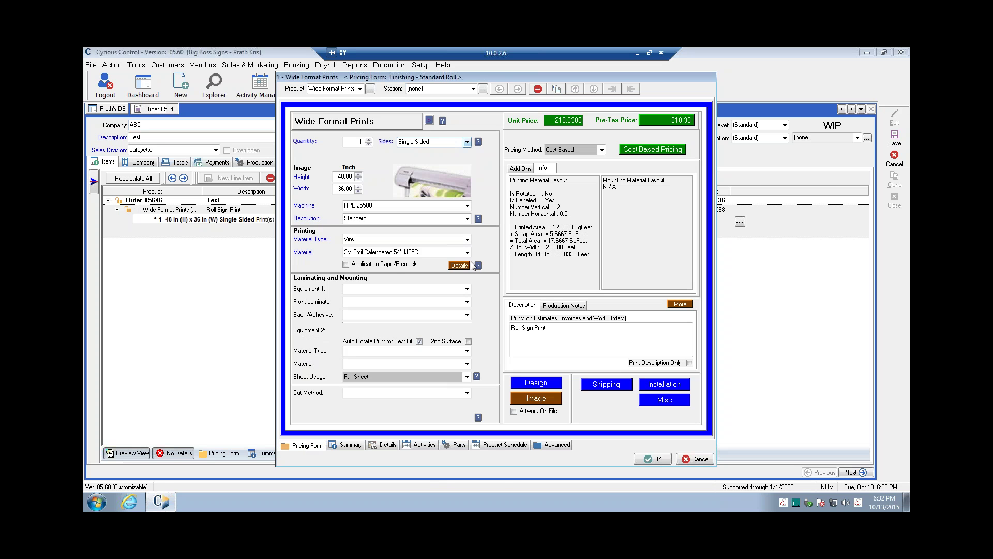
left_click(458, 446)
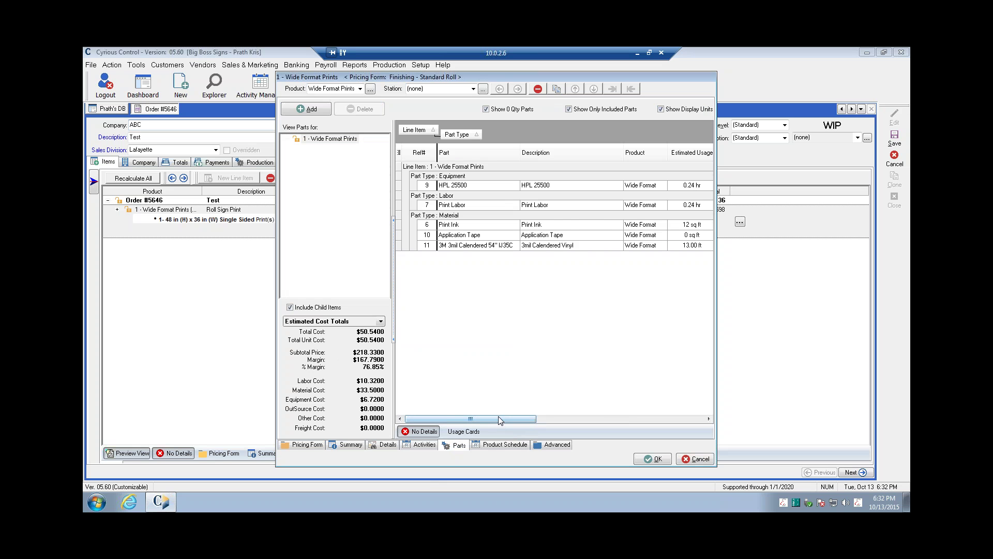
left_click_drag(495, 419, 305, 452)
left_click(301, 446)
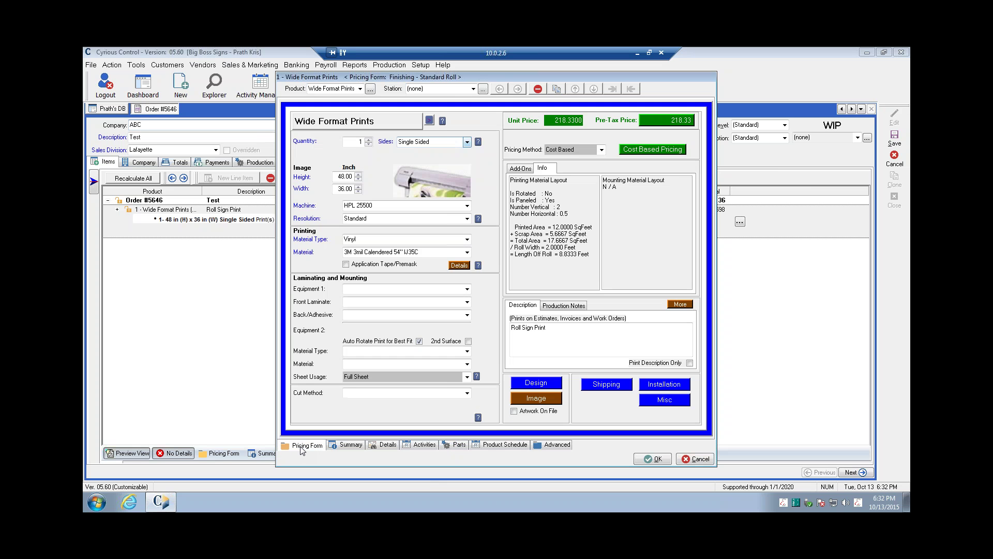
- Review the Material Type choices for the wide format print, keeping Vinyl, and cancel the pricing form
left_click(467, 239)
left_click(468, 239)
left_click(467, 240)
left_click(468, 249)
left_click(468, 249)
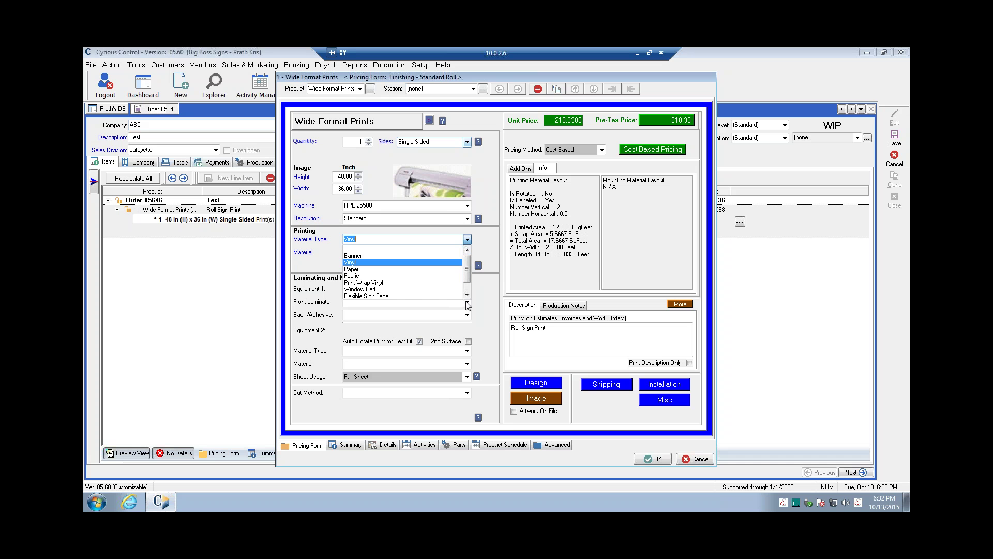
left_click(467, 295)
left_click(467, 295)
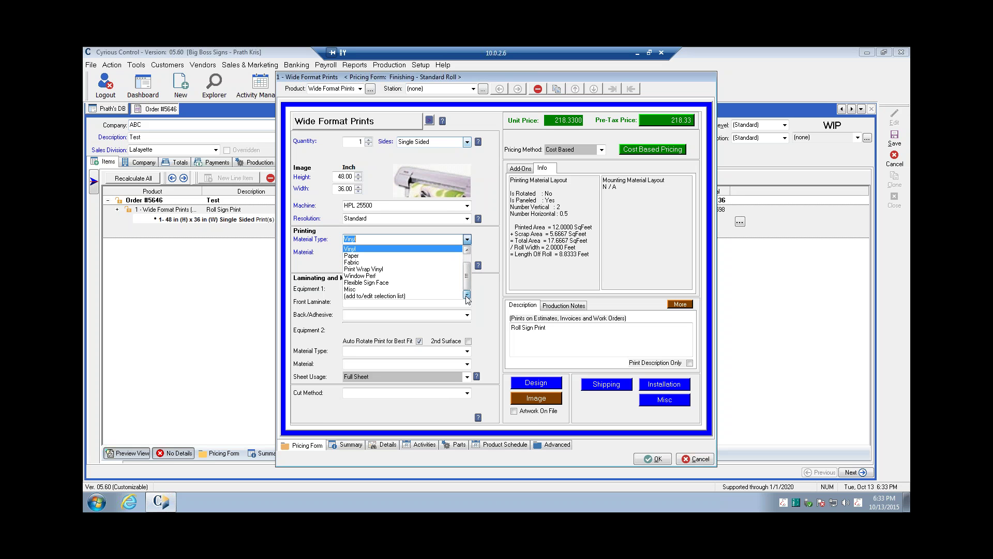
scroll(469, 275, "up", 1)
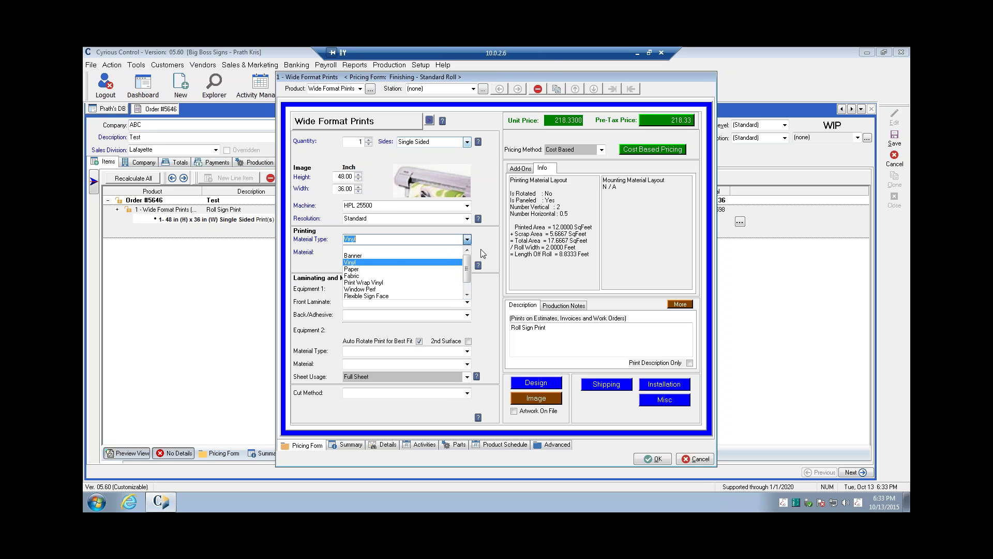
left_click(687, 460)
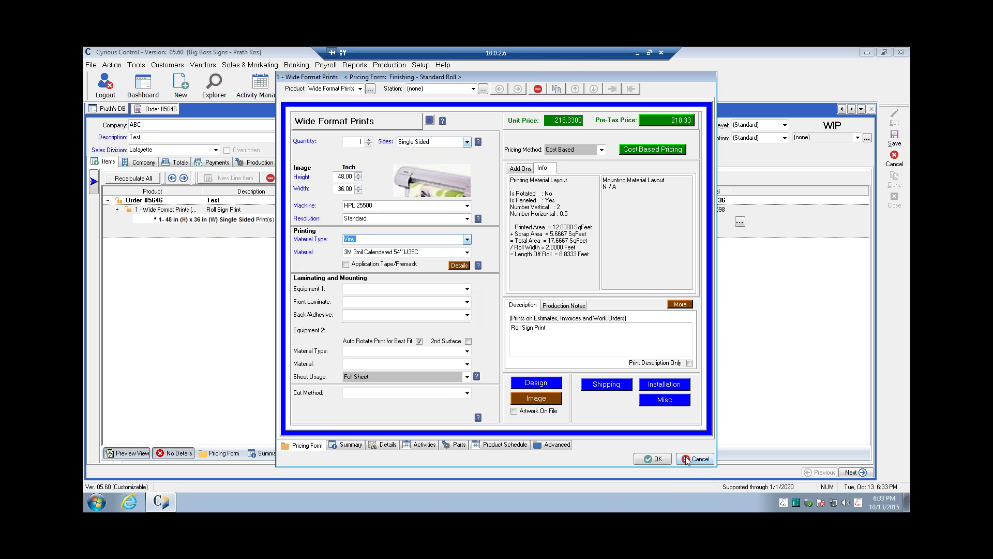
left_click(687, 460)
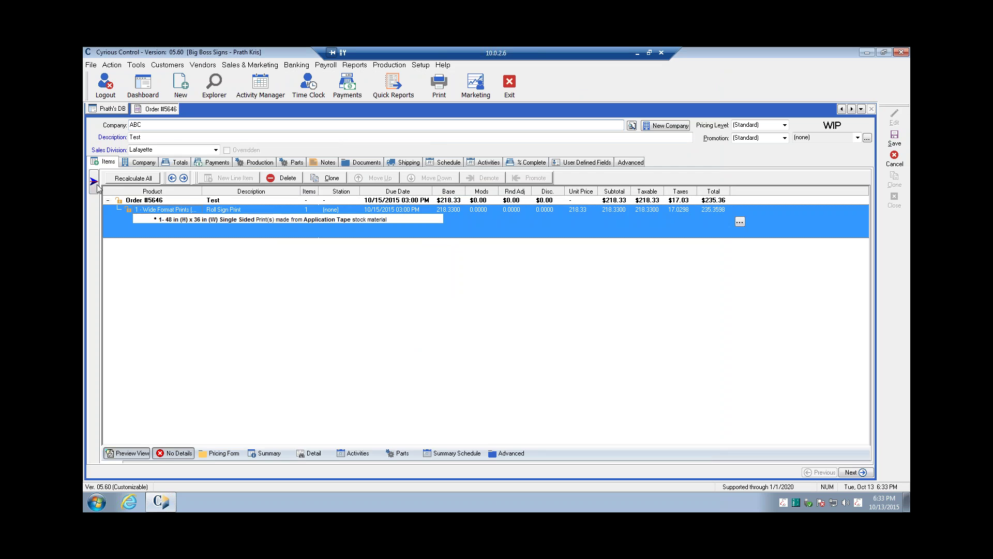
- Show the product list and add a Flatbed Prints line item from the Digital Prints category to the order
left_click(97, 185)
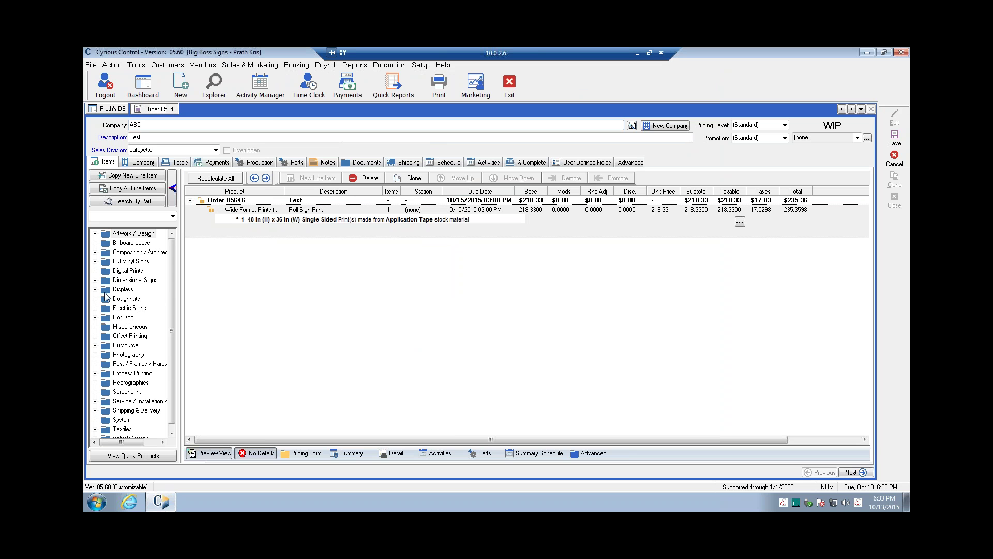
left_click(95, 262)
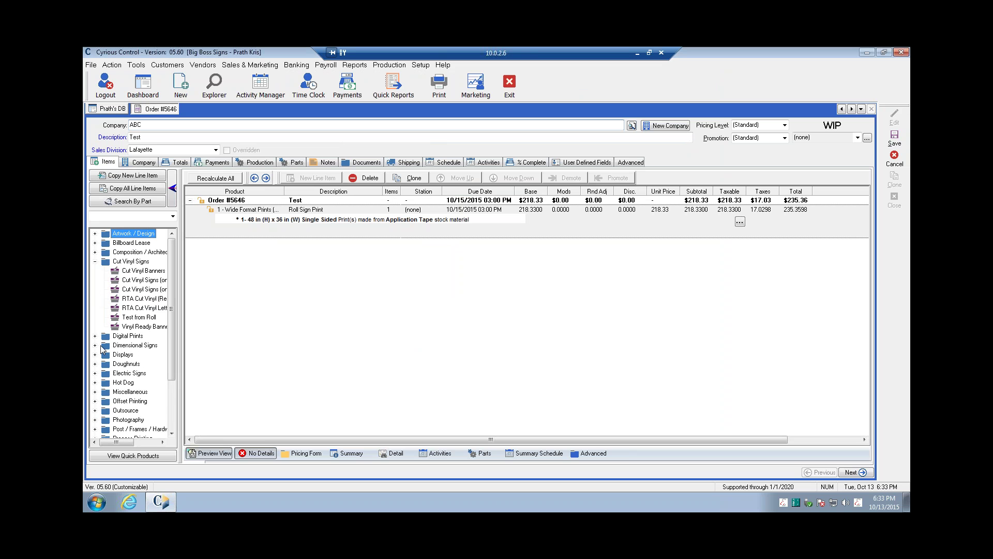
left_click(95, 336)
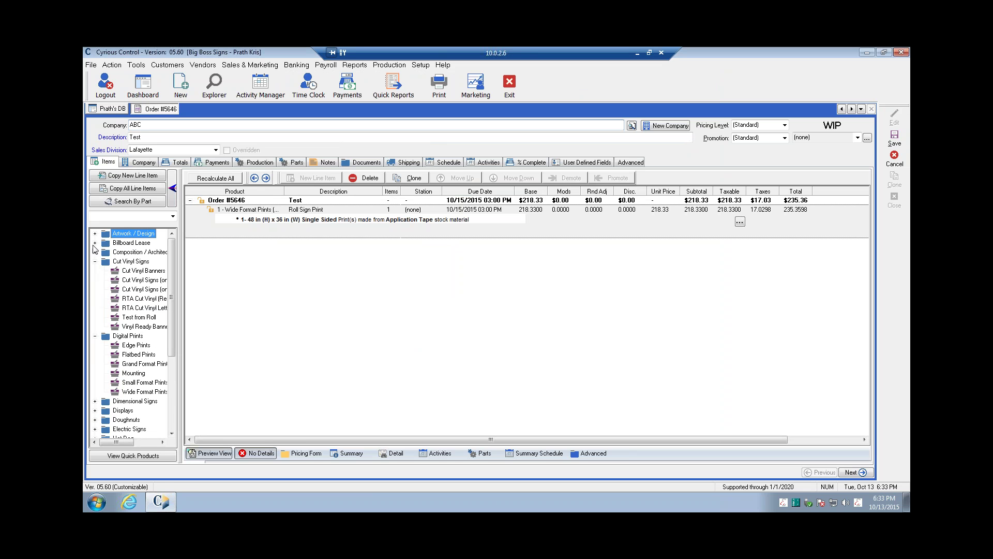
left_click(95, 262)
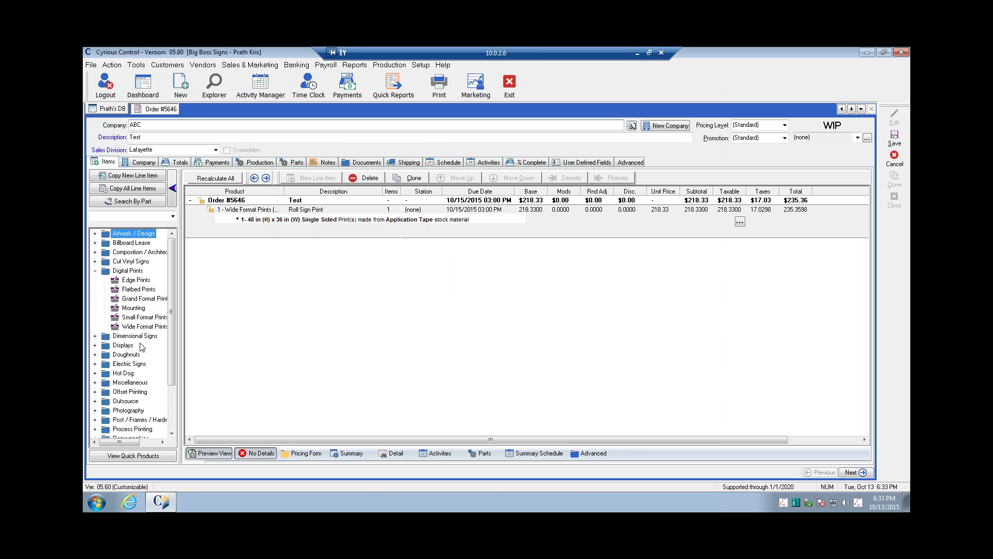
left_click(139, 290)
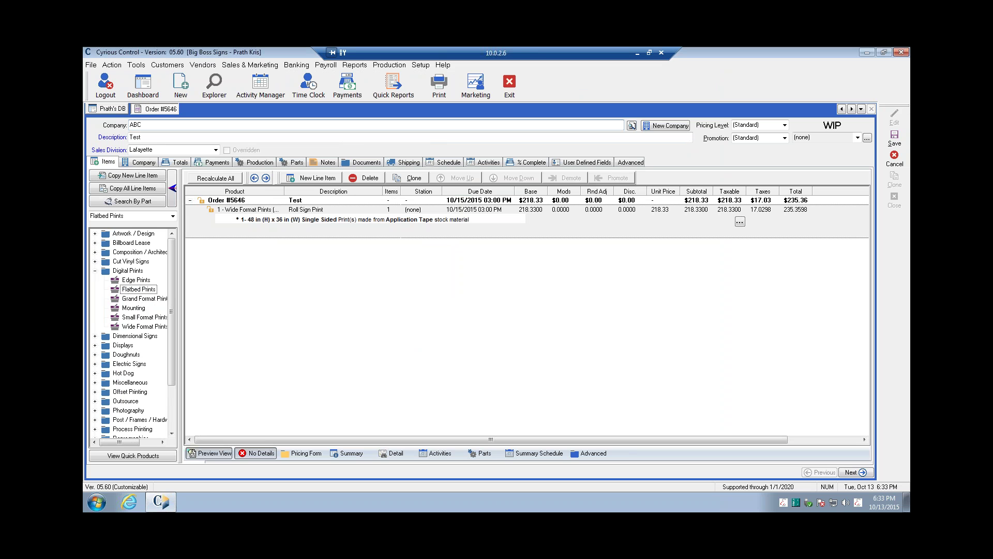
double_click(138, 288)
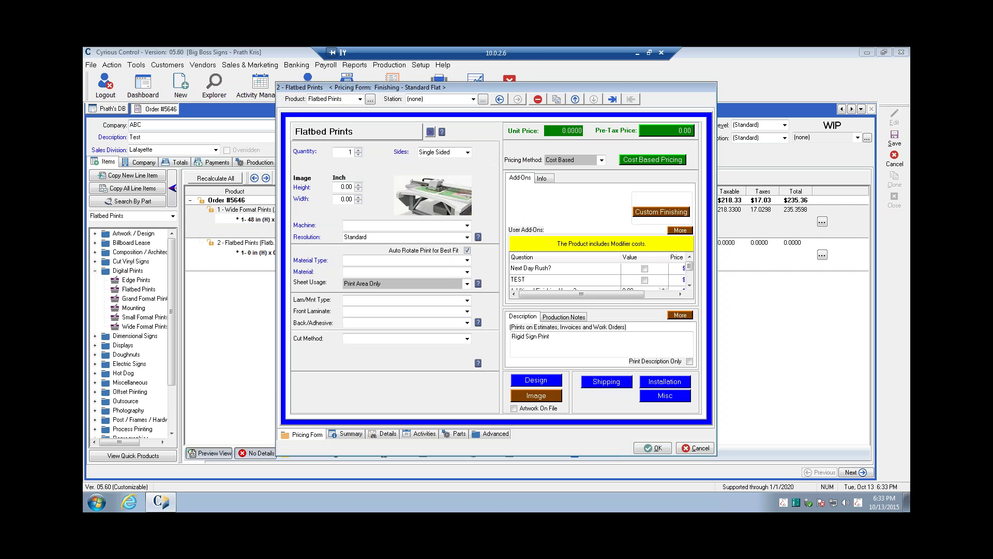
- Set the flatbed print's height to 48 inches, width to 36 inches and machine to Oce Arizona 350 XT FlatBed Only
left_click(344, 186)
type("48")
key("Tab")
type("36")
key("Tab")
key("alt+Down")
key("Down")
key("Return")
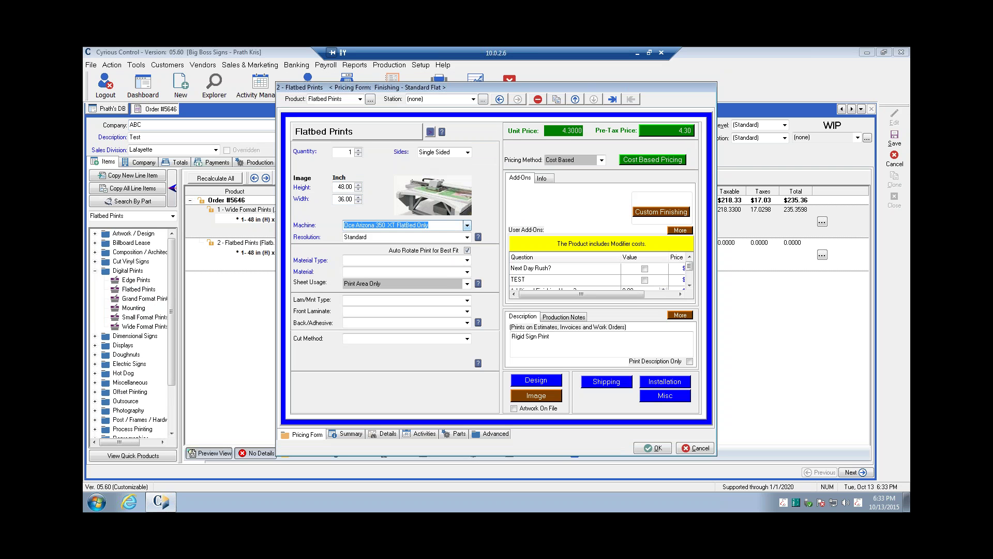
- Set the flatbed print's material type to Acrylic and its material to Acrylic 3/16" (.177) White 48 x 96
left_click(467, 262)
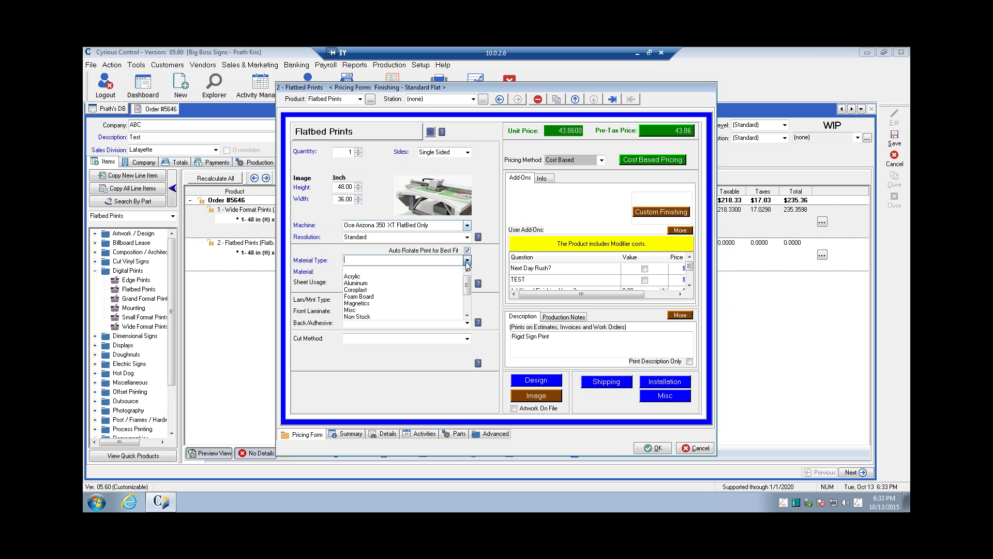
left_click(448, 279)
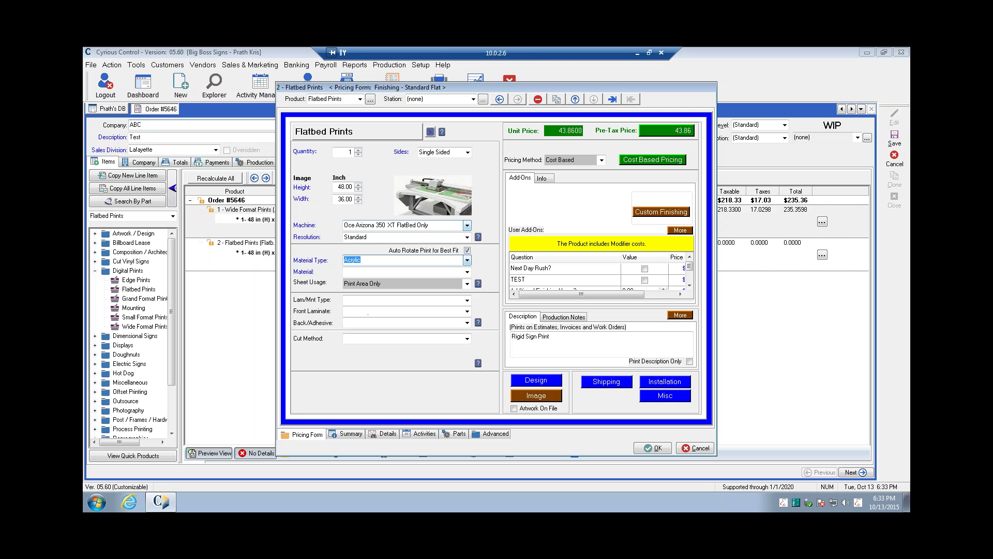
left_click(448, 282)
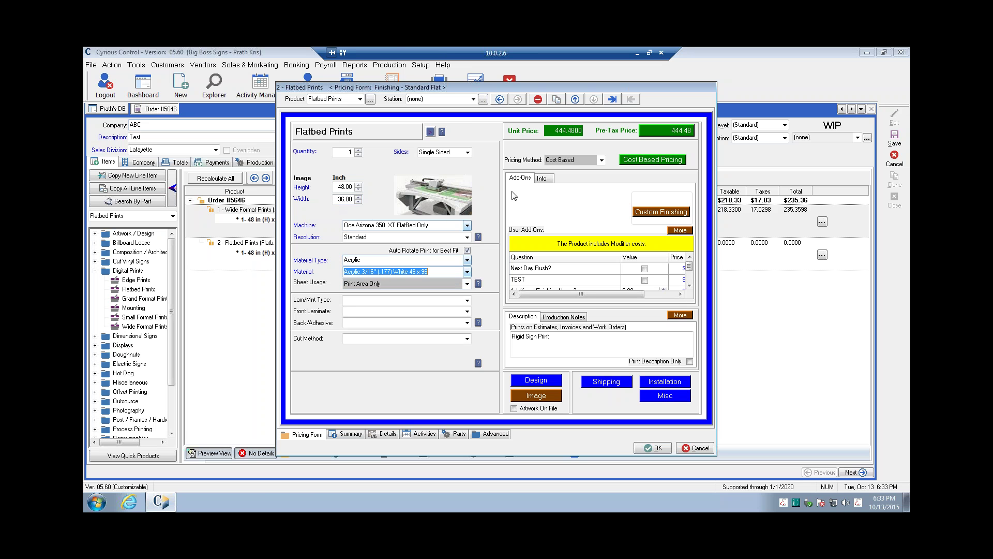
- Show the print material layout info and try the Double Sided option for the flatbed print
left_click(551, 179)
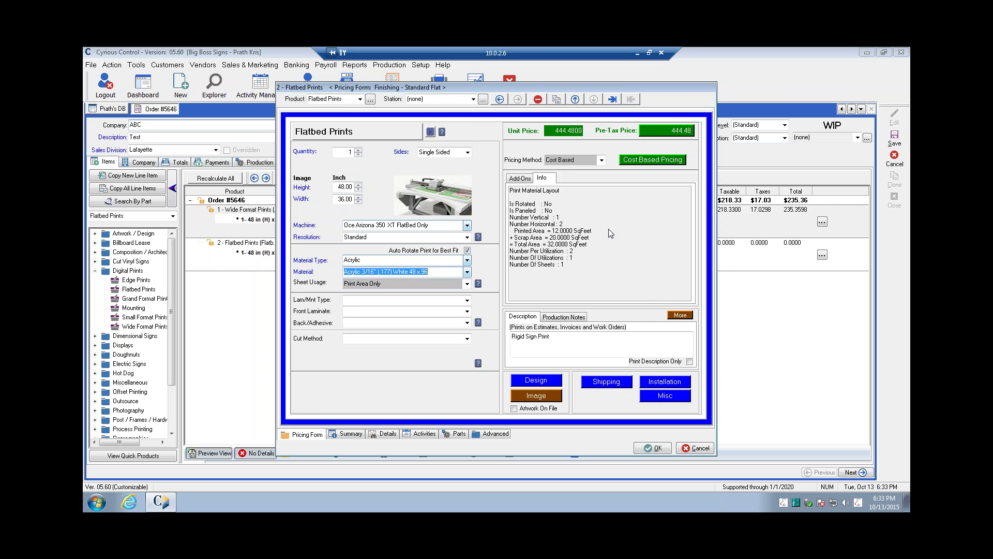
left_click(467, 153)
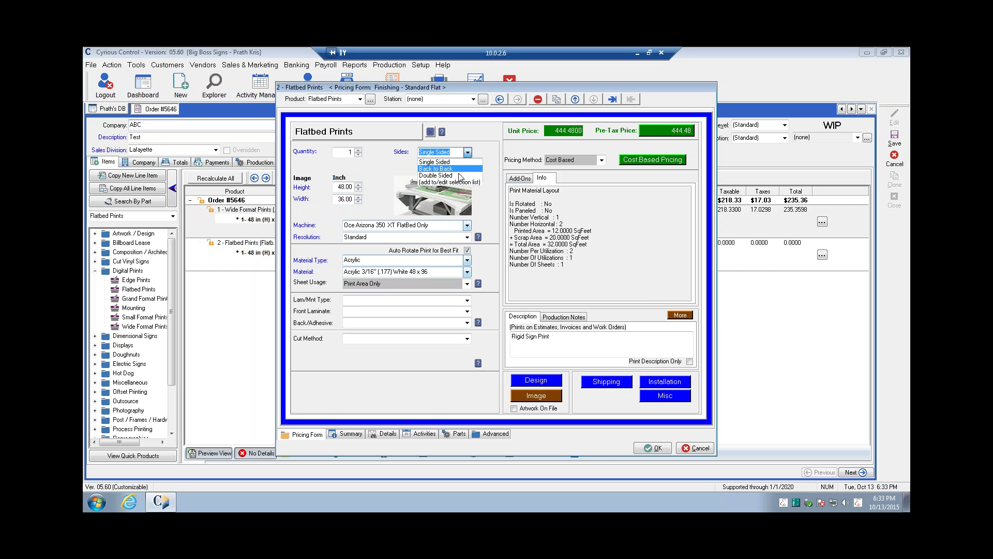
left_click(459, 176)
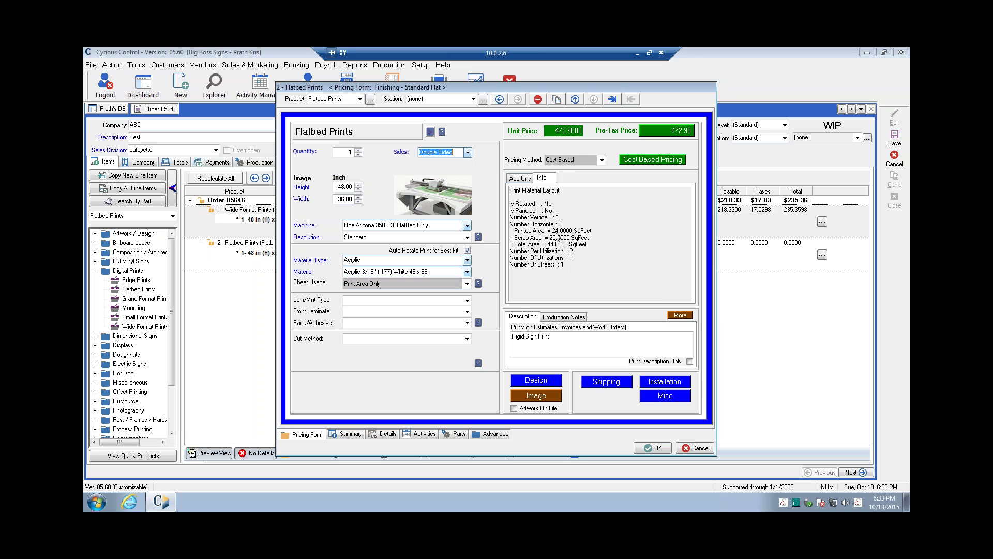
key("Tab")
- Set the sheet usage to Full Sheet and compare the Back to Back option with Single Sided, choosing Single Sided
left_click(466, 285)
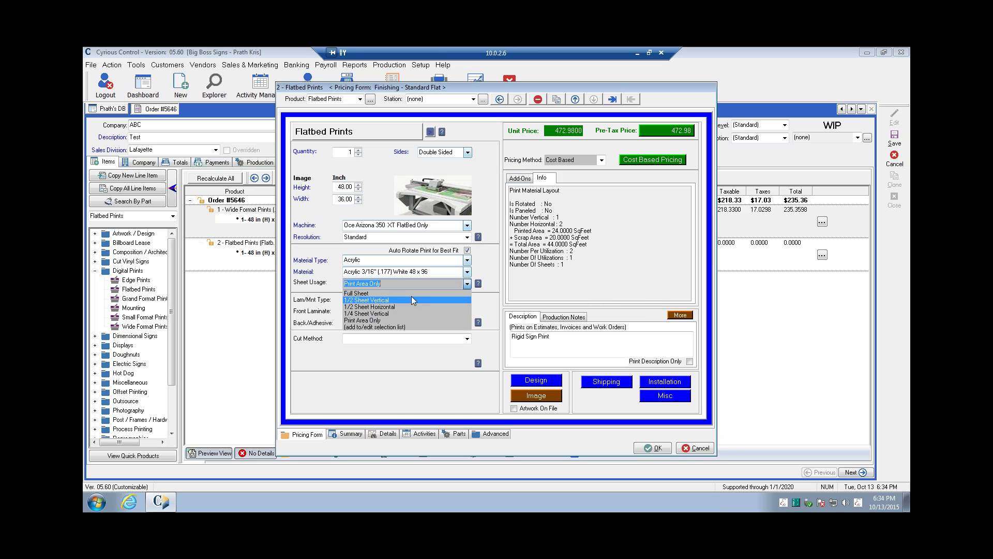
left_click(411, 293)
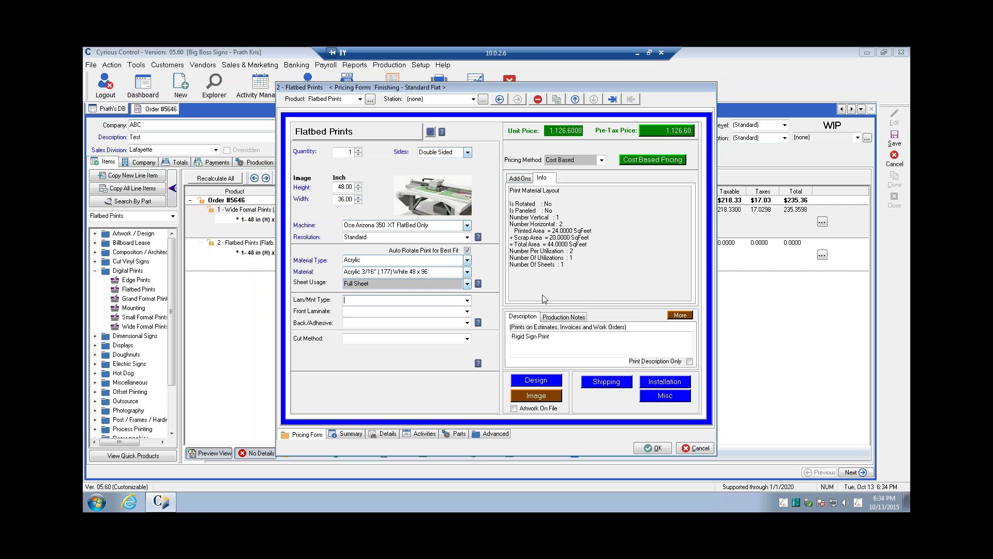
left_click(468, 153)
left_click(458, 168)
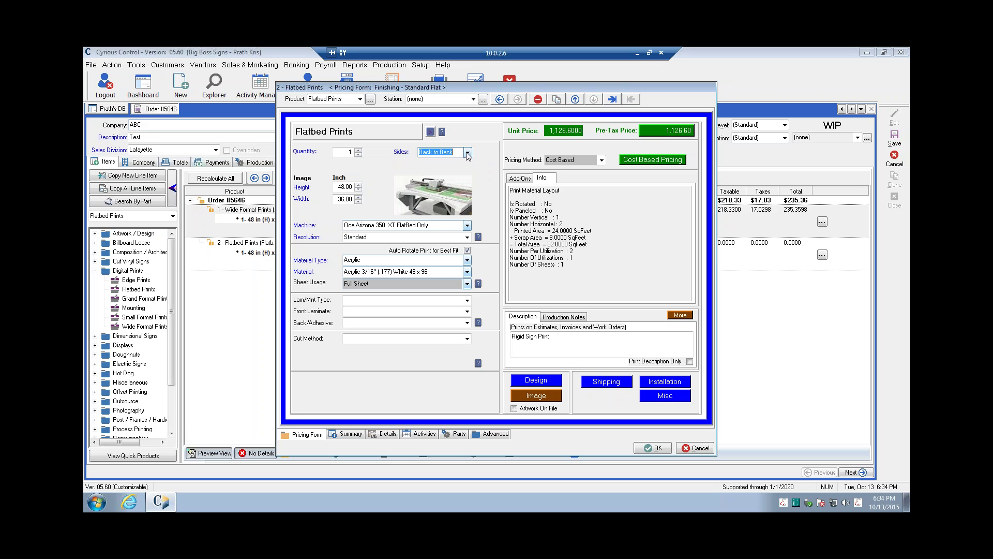
left_click(467, 154)
left_click(445, 160)
- Set the flatbed print's width to 96 inches and its Sides option to Double Sided
left_click(339, 199)
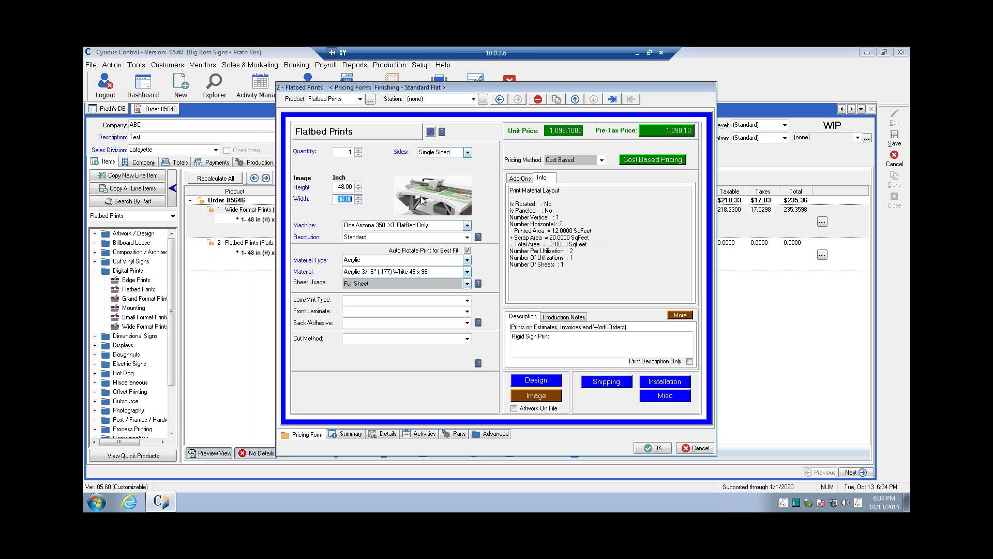
type("96")
key("Tab")
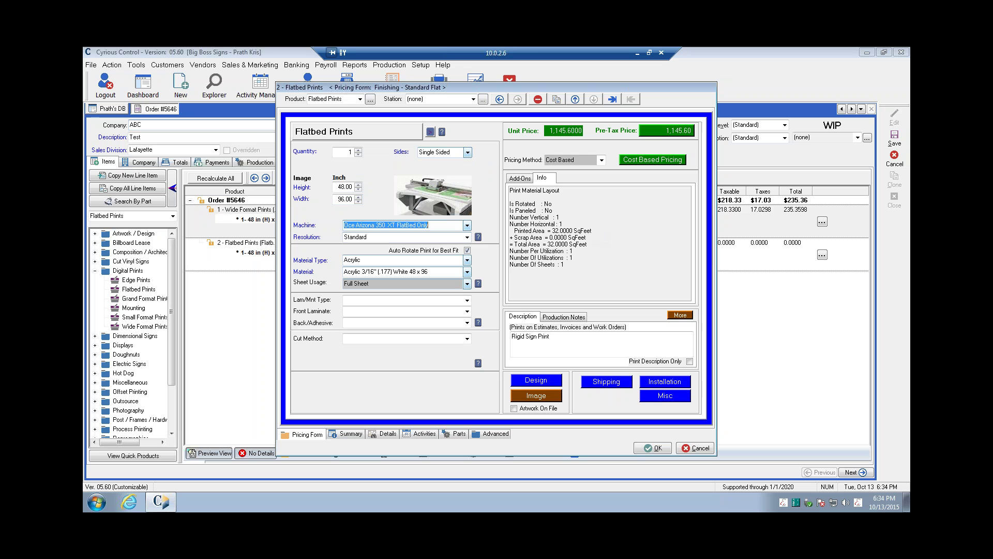
left_click(468, 153)
left_click(448, 176)
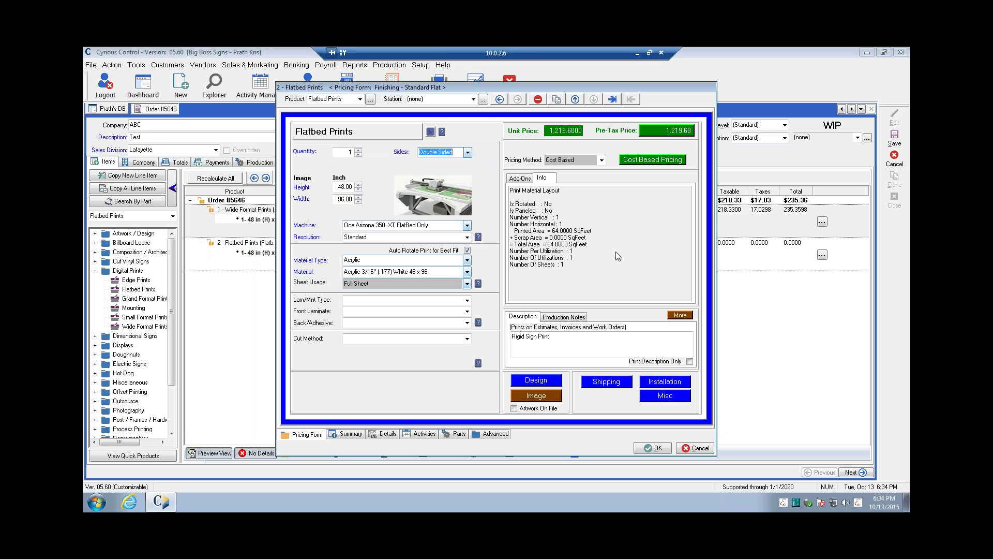
key("Tab")
- Review the Faces and Sides values in the Sides selection list setup, accept it and confirm the Flatbed Prints line item
left_click(468, 152)
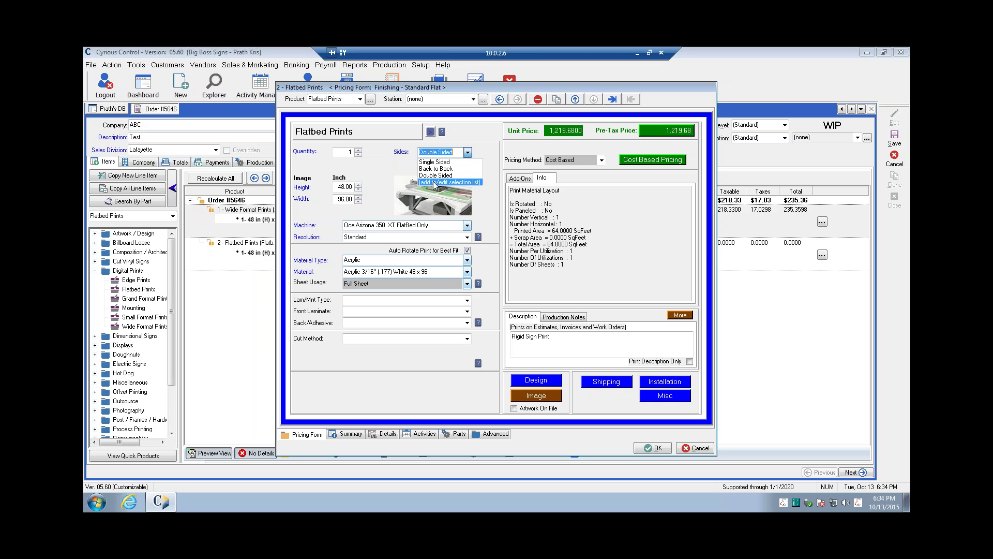
left_click(435, 183)
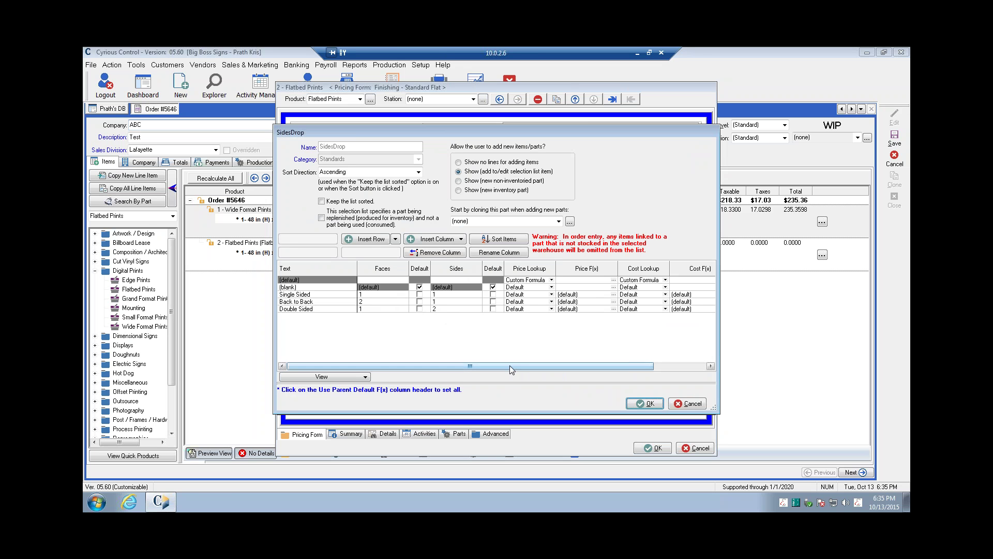
left_click_drag(514, 369, 463, 376)
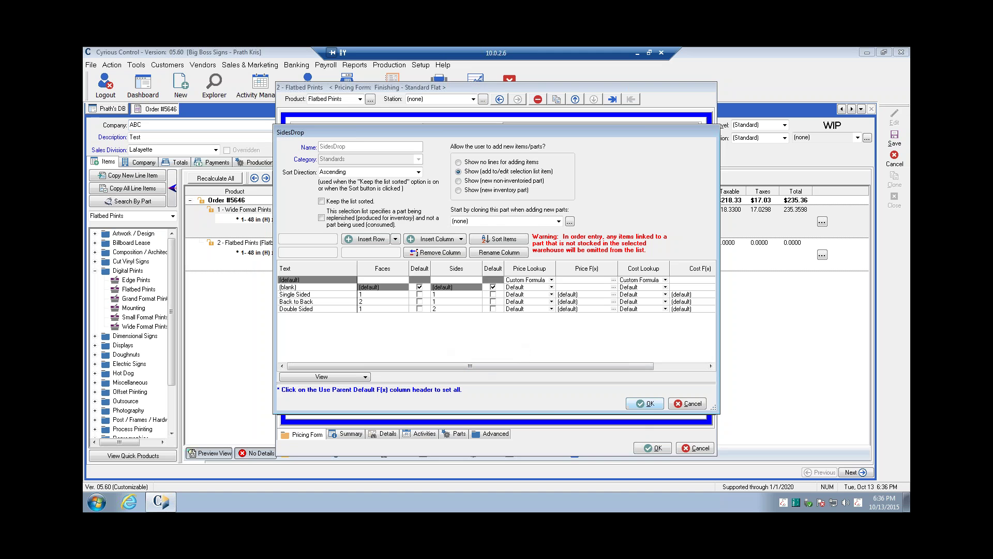
left_click(647, 403)
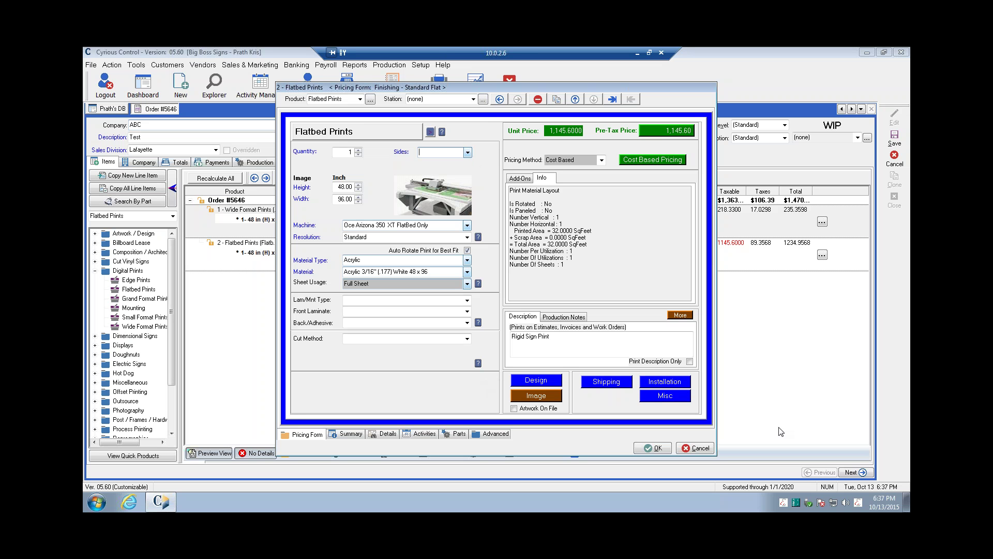
left_click(654, 448)
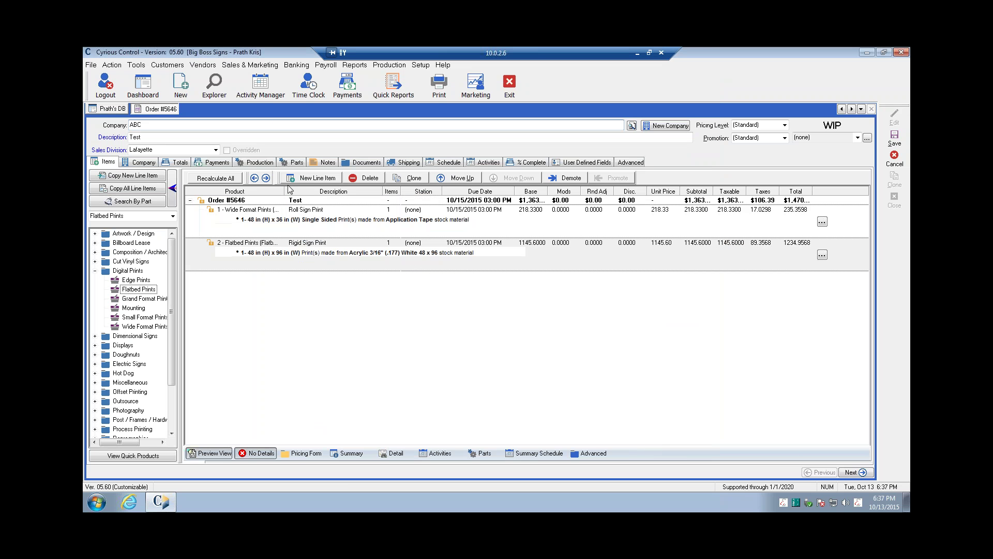